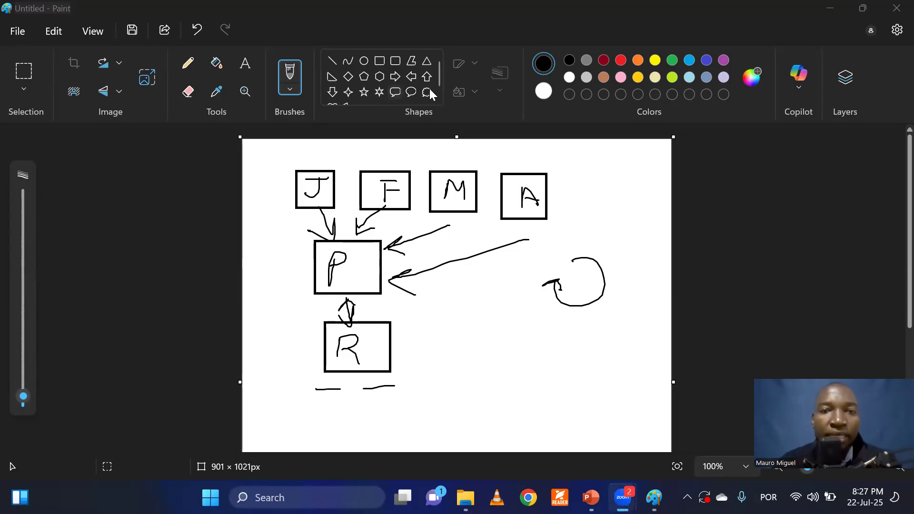
Draw a short red line above each of the J, F, M and A boxes with the brush.
left_click(621, 61)
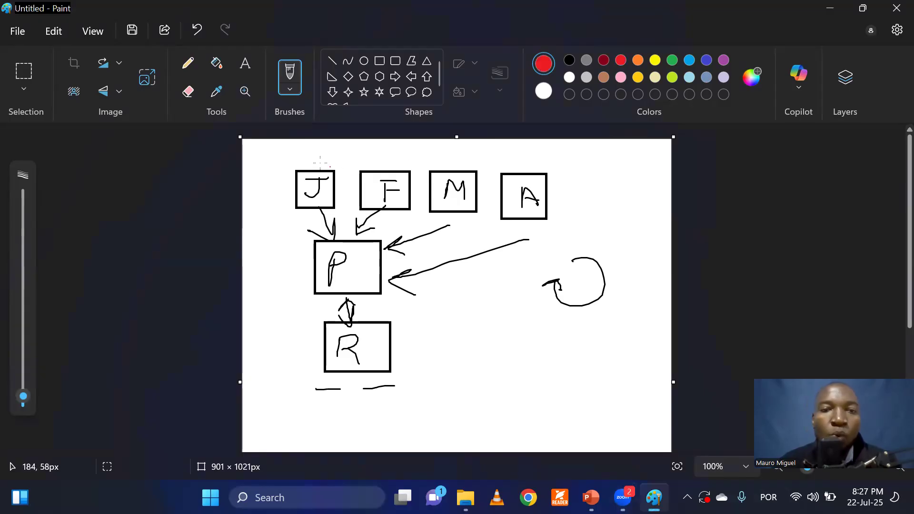
left_click_drag(299, 165, 320, 163)
left_click(356, 164)
left_click_drag(379, 159, 534, 162)
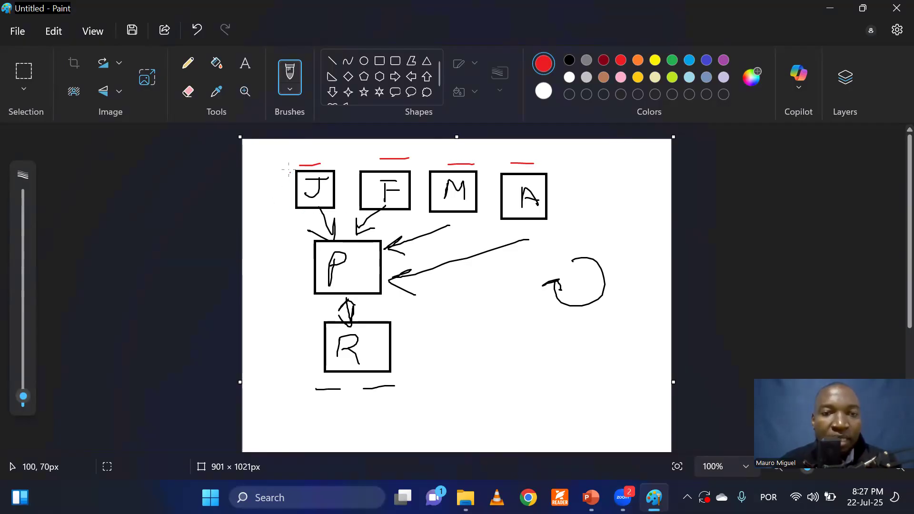
Bracket the J and F boxes together in red and draw red arrows pointing at the P and R boxes.
left_click_drag(322, 155, 287, 211)
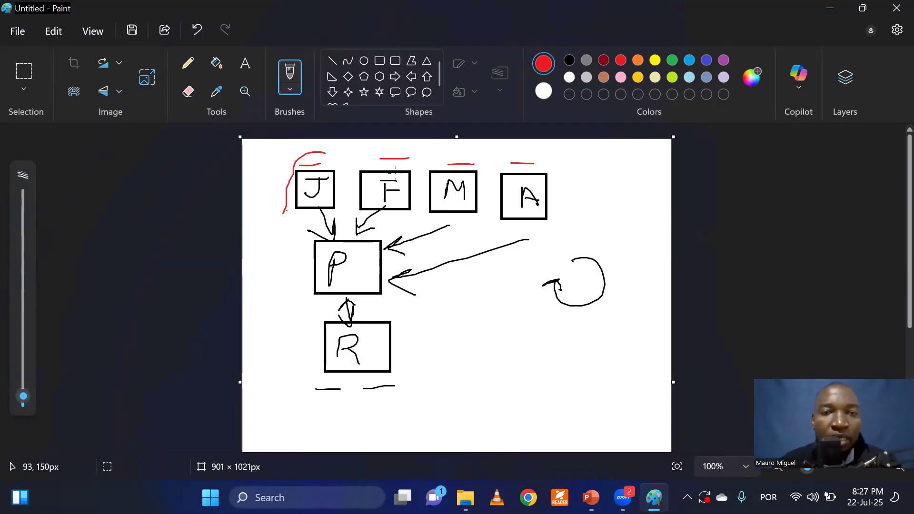
left_click_drag(409, 153, 415, 197)
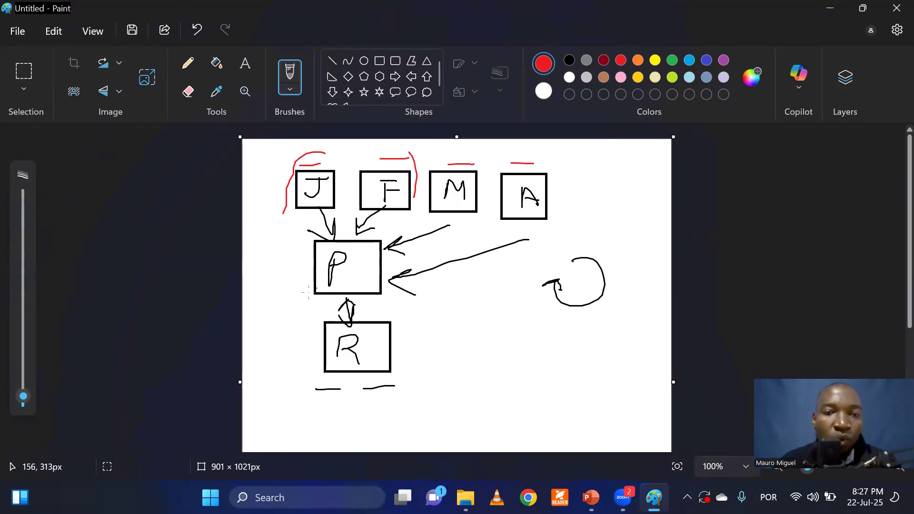
mouse_move(281, 262)
left_mouse_down()
mouse_move(312, 262)
mouse_move(301, 275)
left_mouse_up()
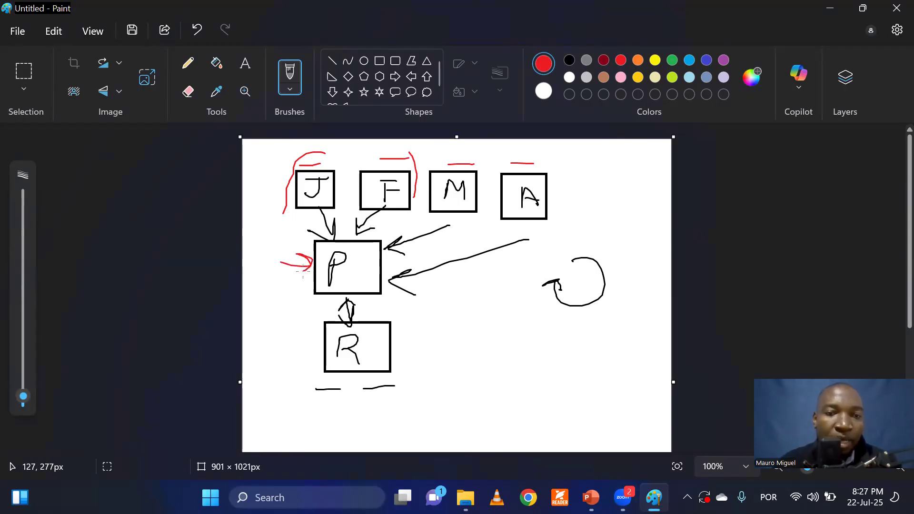
left_click_drag(284, 347, 306, 346)
mouse_move(292, 335)
left_mouse_down()
mouse_move(305, 339)
mouse_move(299, 363)
left_mouse_up()
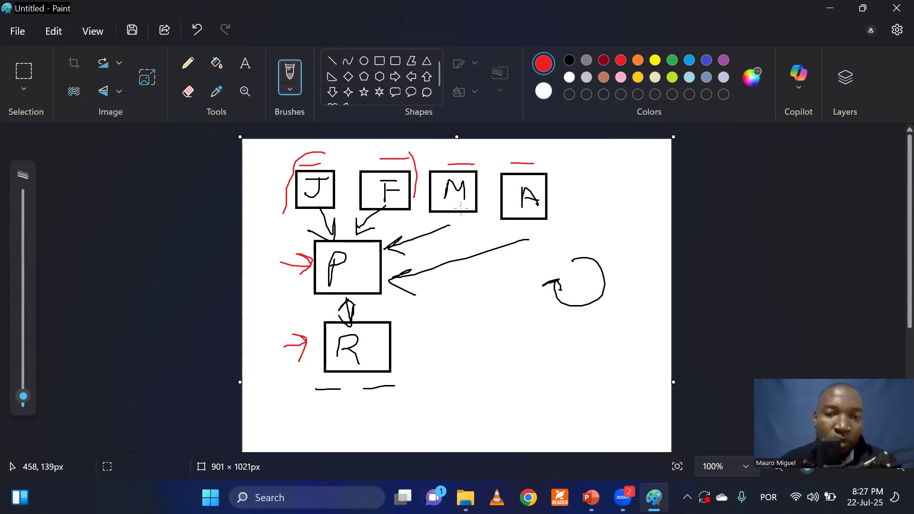
Draw red arrows from M and A toward P, and mark the circular arrow and both dashes below R in red.
mouse_move(438, 224)
left_mouse_down()
mouse_move(413, 221)
mouse_move(419, 234)
left_mouse_up()
left_click_drag(531, 299, 612, 307)
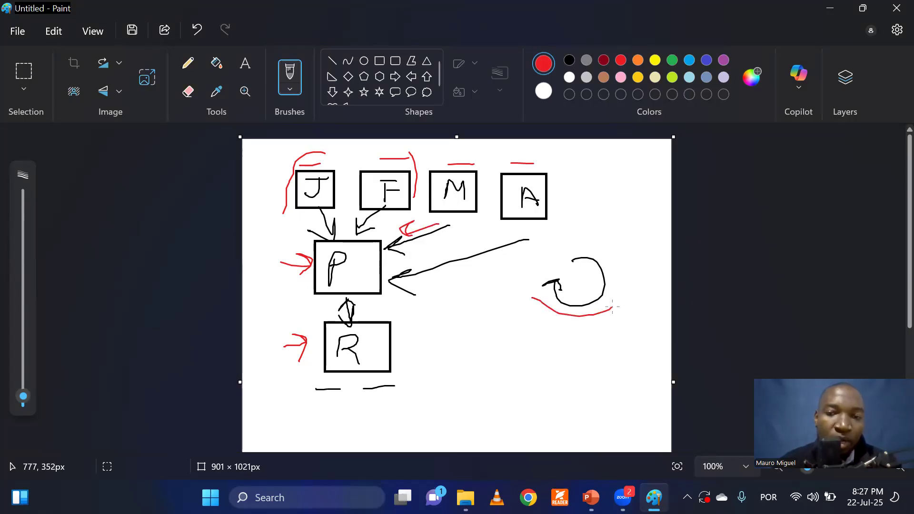
mouse_move(311, 390)
left_mouse_down()
mouse_move(338, 403)
mouse_move(314, 393)
left_mouse_up()
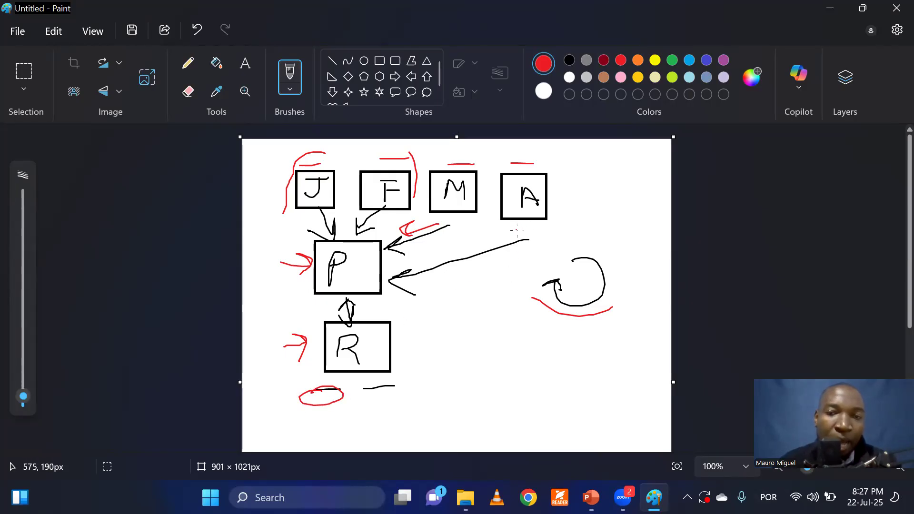
mouse_move(471, 244)
left_mouse_down()
mouse_move(422, 248)
mouse_move(431, 250)
mouse_move(426, 258)
left_mouse_up()
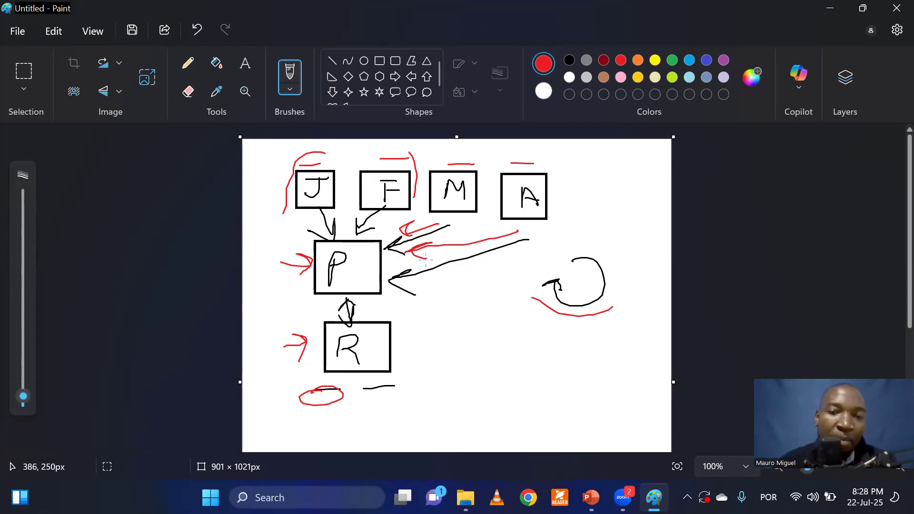
left_click_drag(364, 401, 407, 397)
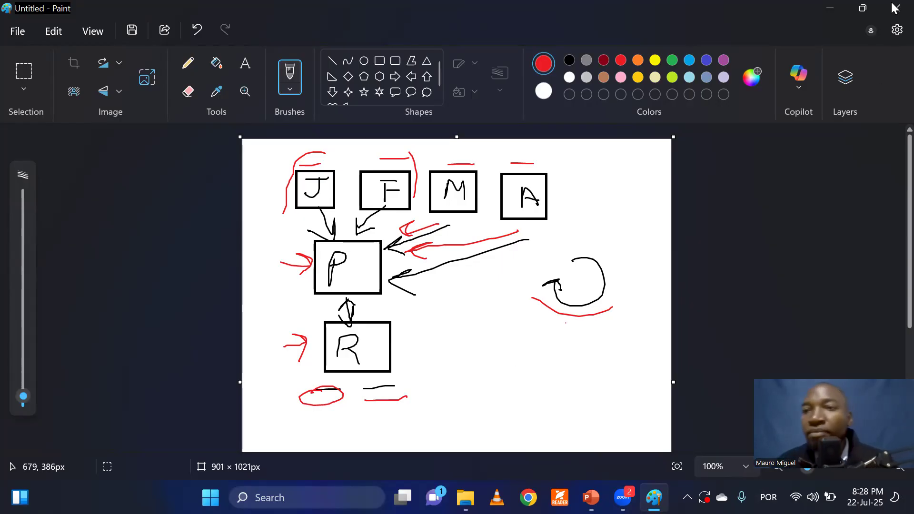
Switch to File Explorer and open the 1 Janeiro and 2 Fevereiro workbooks from the Dados folder inside Bases Recorrentes.
left_click(831, 9)
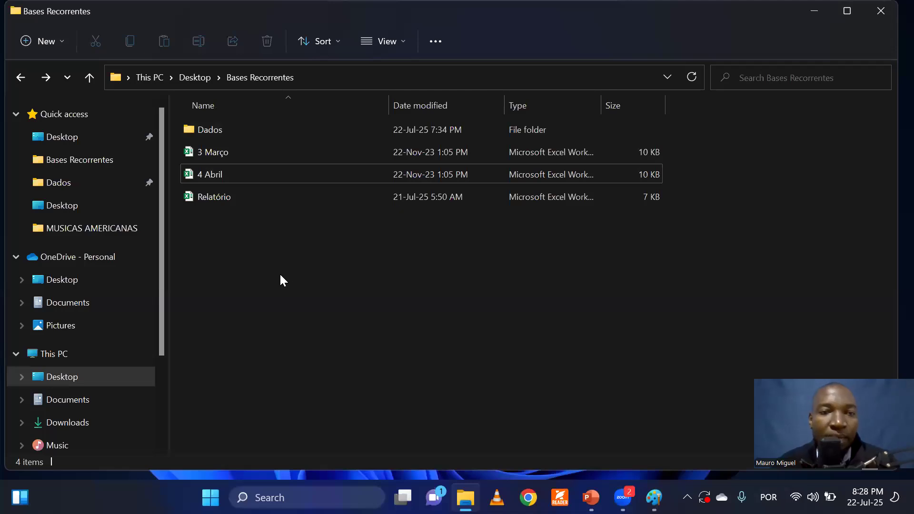
double_click(227, 131)
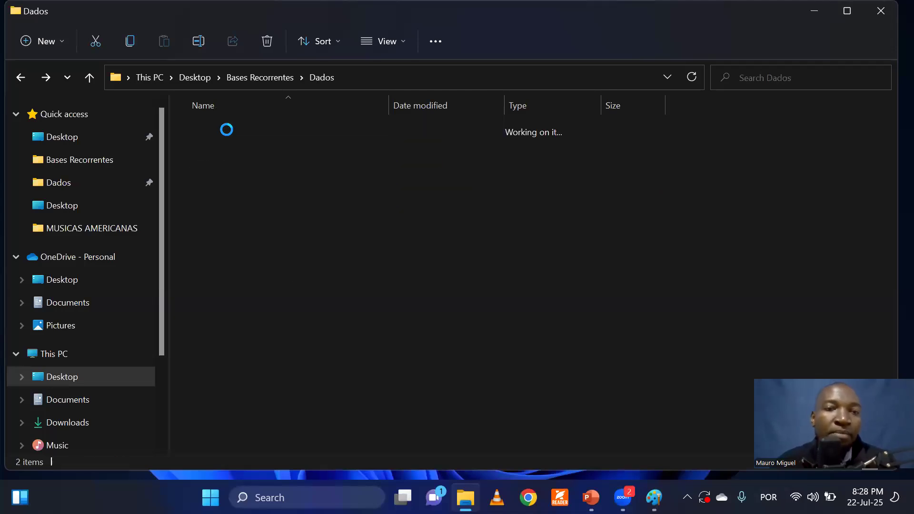
left_click(211, 131)
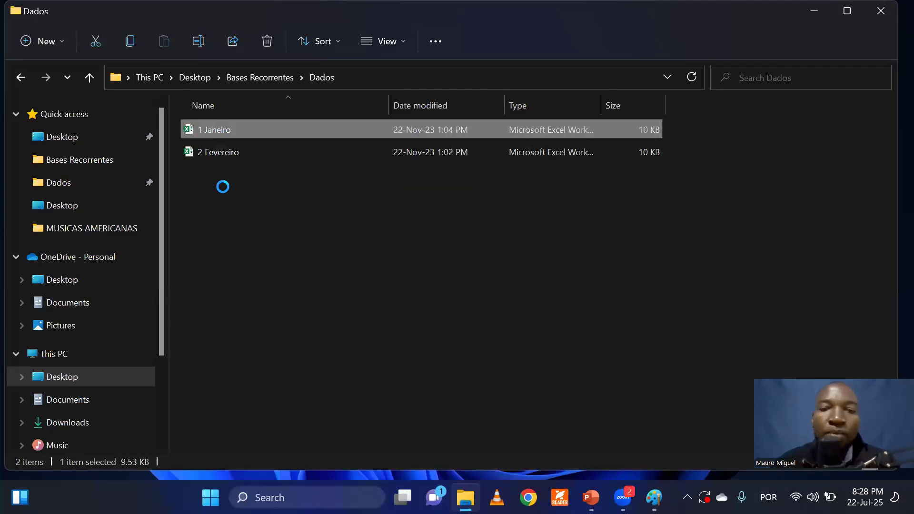
left_click(224, 152)
left_click_drag(262, 203, 212, 127)
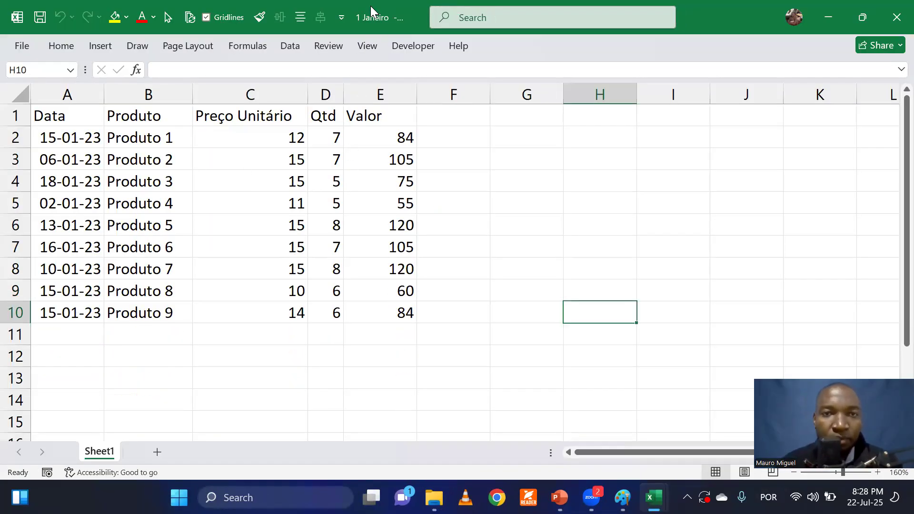
Arrange the 1 Janeiro and 2 Fevereiro workbooks side by side, with January on the left half of the screen.
key("super+Left")
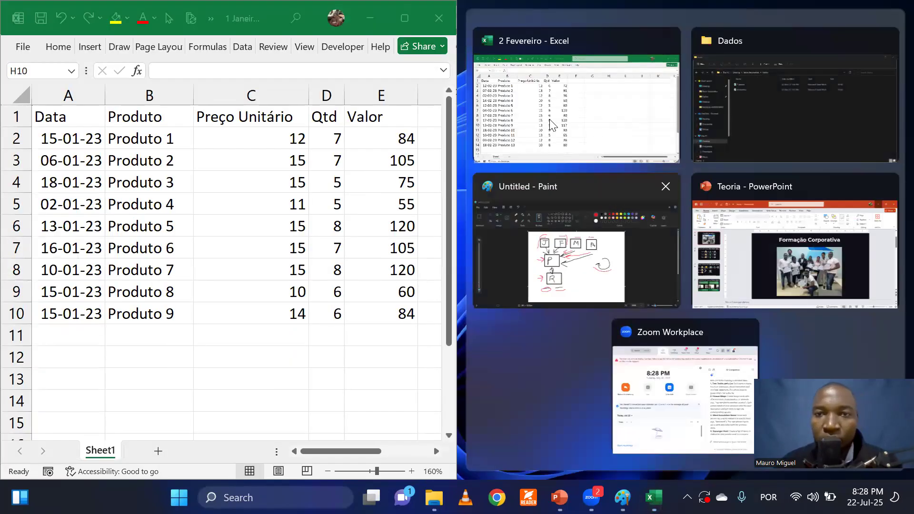
left_click(551, 125)
left_click(611, 236)
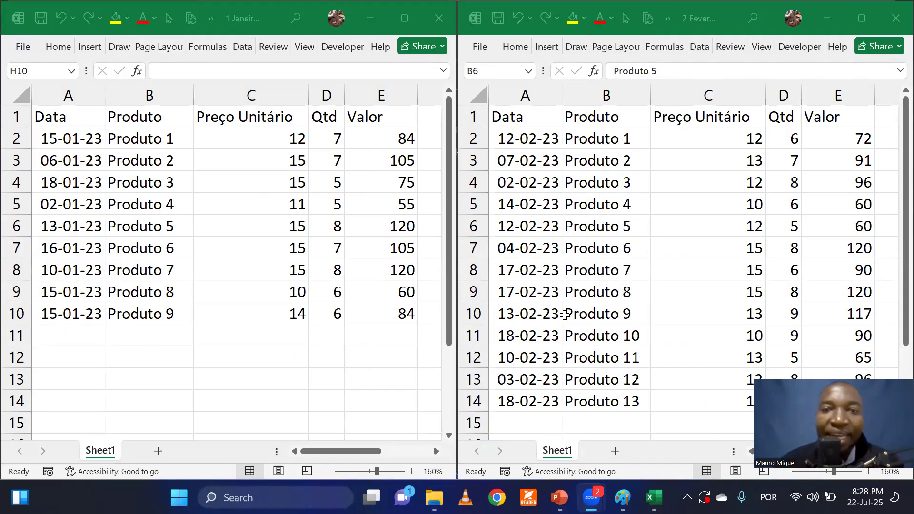
Compare the data rows of the January and February workbooks, checking dates, products and values.
left_click(531, 342)
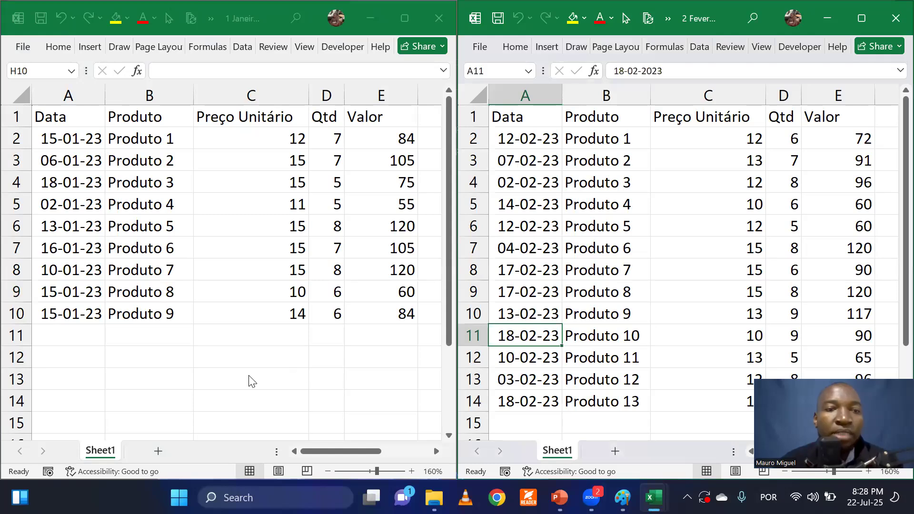
left_click(113, 231)
left_click(602, 282)
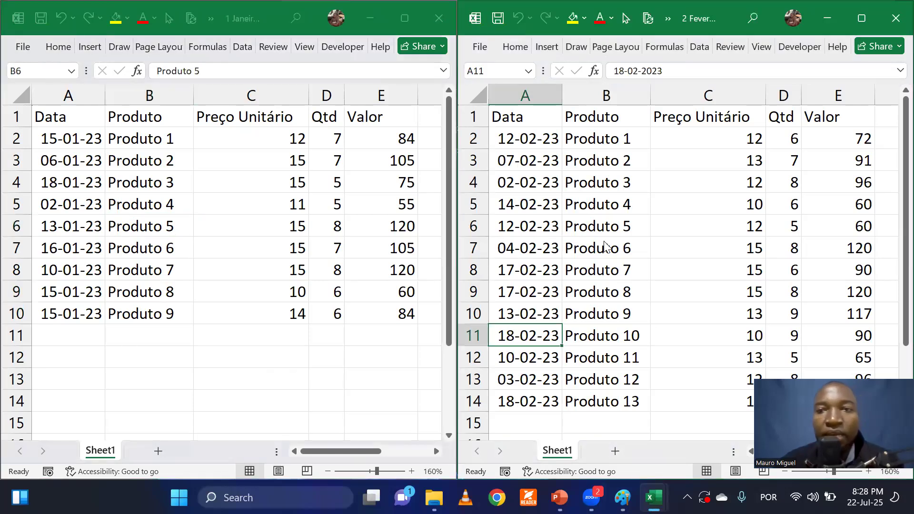
left_click(605, 298)
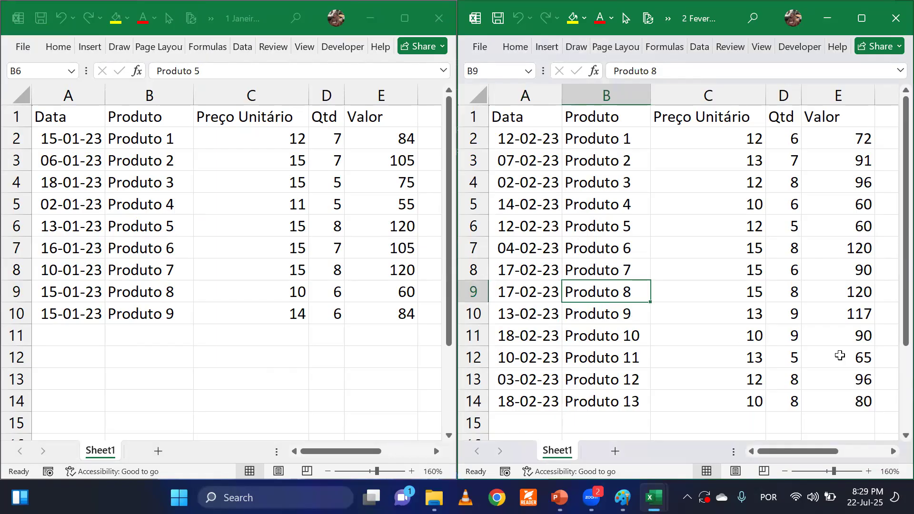
left_click(595, 357)
left_click(581, 299)
left_click(311, 267)
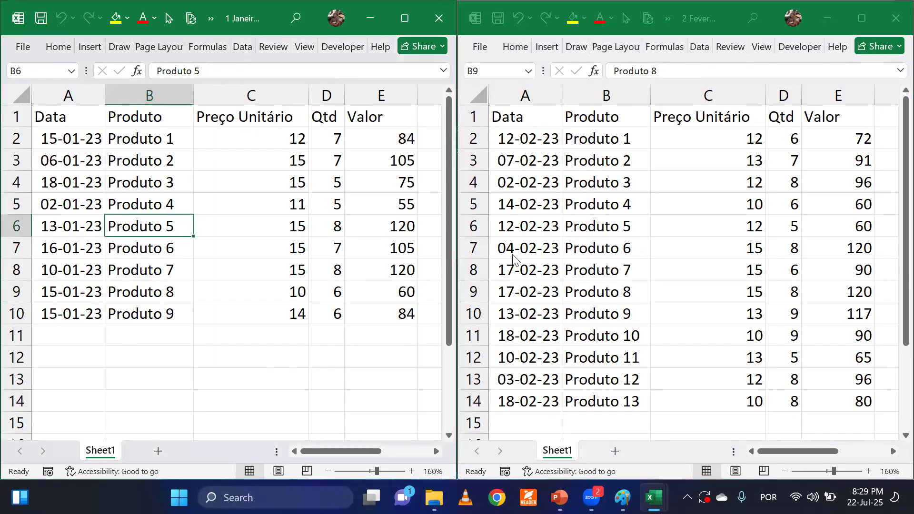
left_click(366, 251)
left_click(550, 248)
left_click(370, 287)
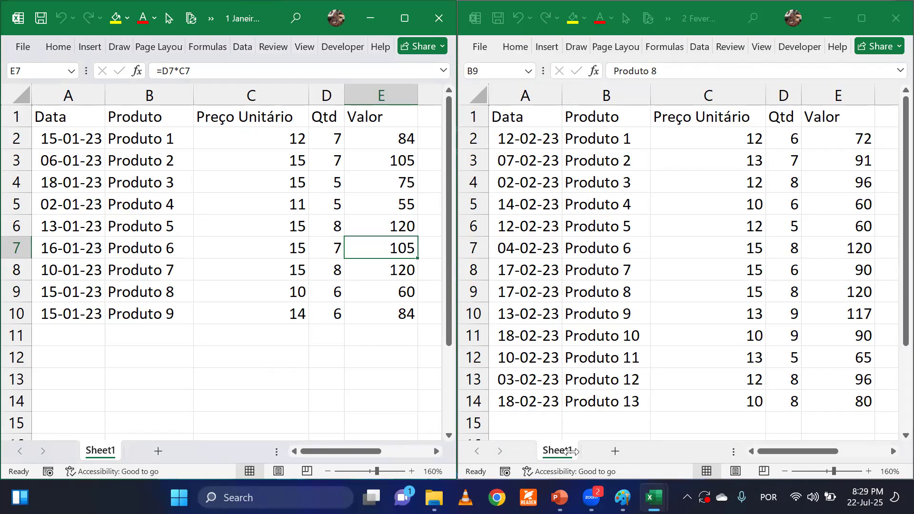
Select the header row A1:E1 in both workbooks to compare the column names and their order.
left_click(302, 338)
left_click_drag(64, 119, 368, 112)
left_click(329, 184)
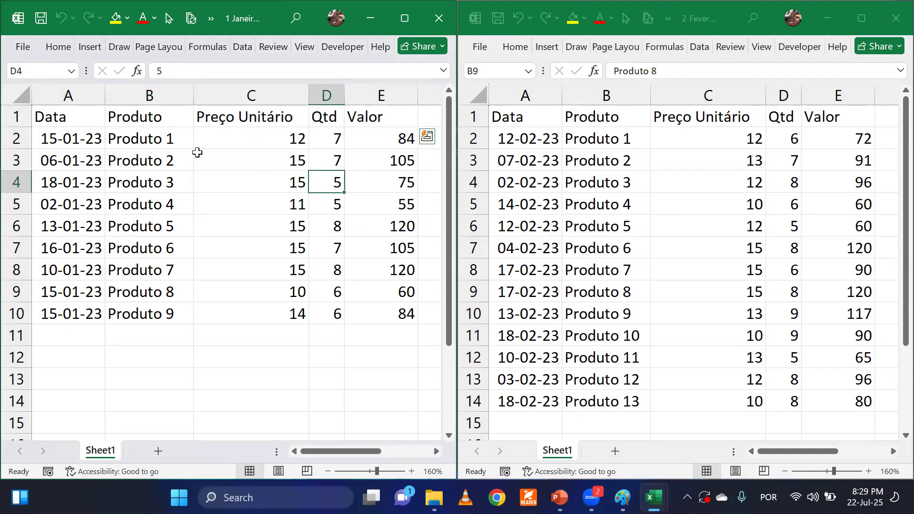
left_click(56, 117)
left_click_drag(55, 116, 370, 115)
left_click(500, 116)
left_click_drag(500, 116, 823, 116)
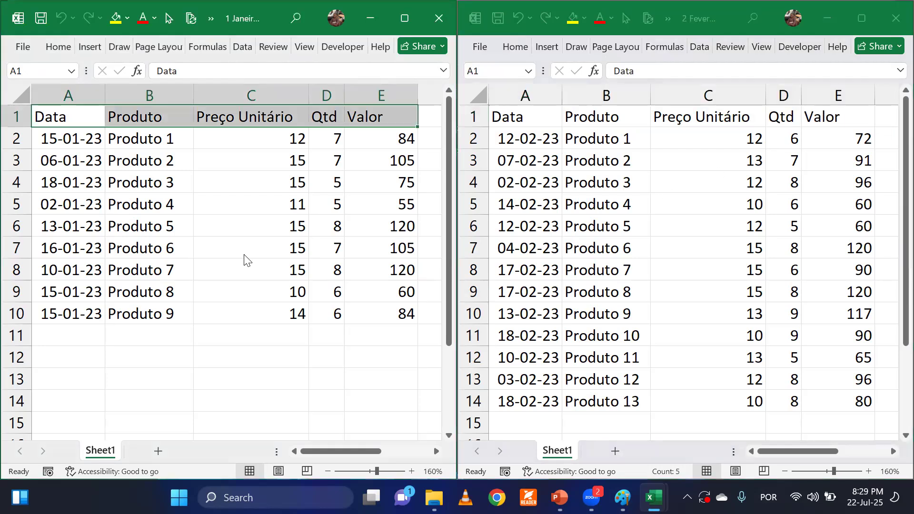
Compare the Preço Unitário header in column C between the January and February workbooks.
left_click(237, 224)
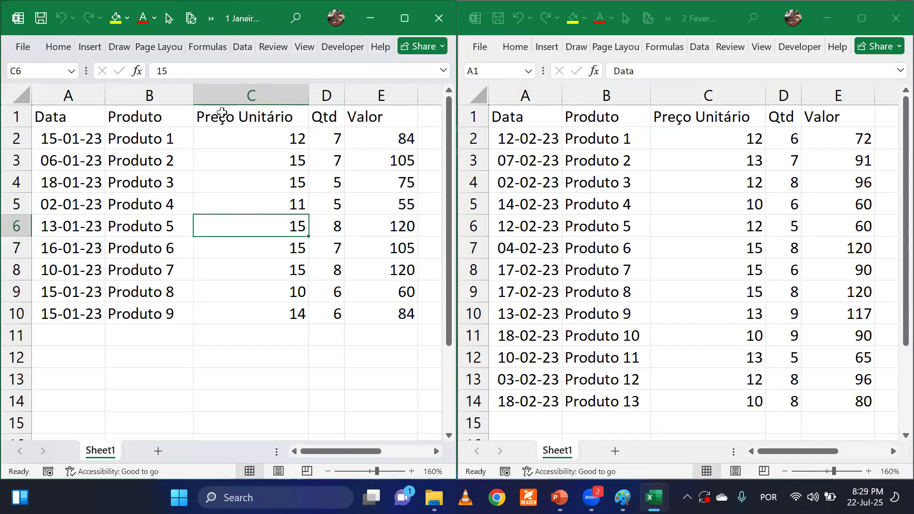
left_click(683, 117)
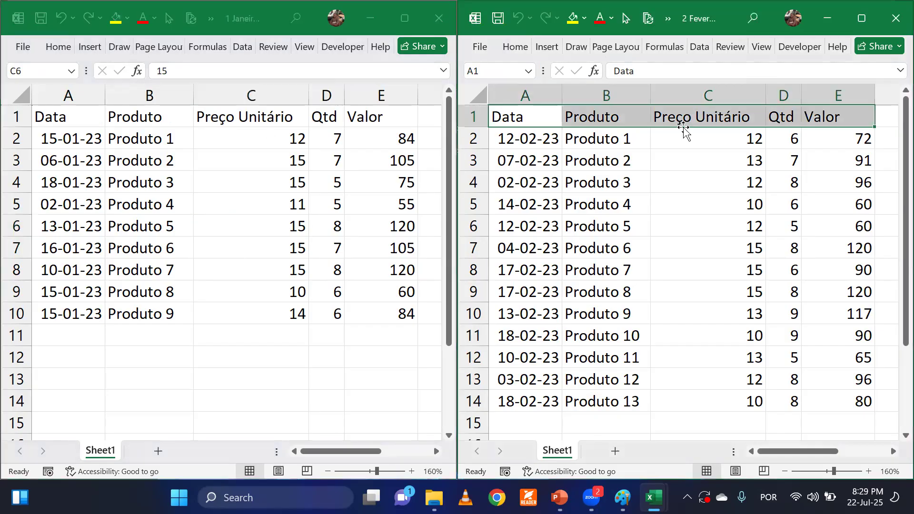
left_click(684, 119)
left_click(679, 150)
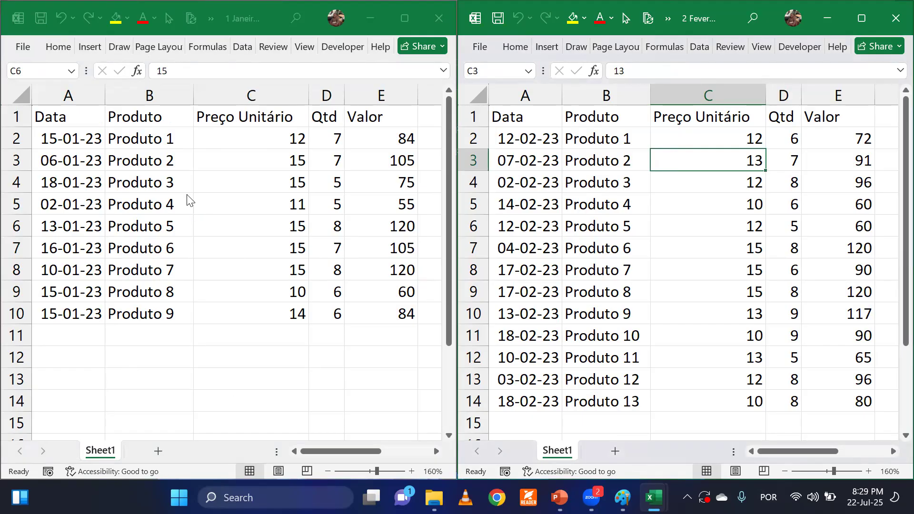
left_click(210, 124)
left_click(210, 120)
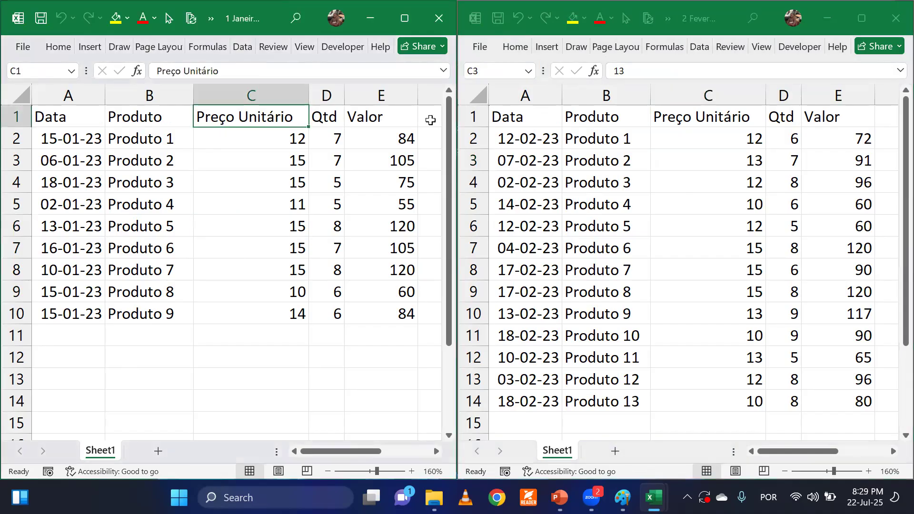
left_click(674, 113)
left_click(674, 115)
left_click(676, 165)
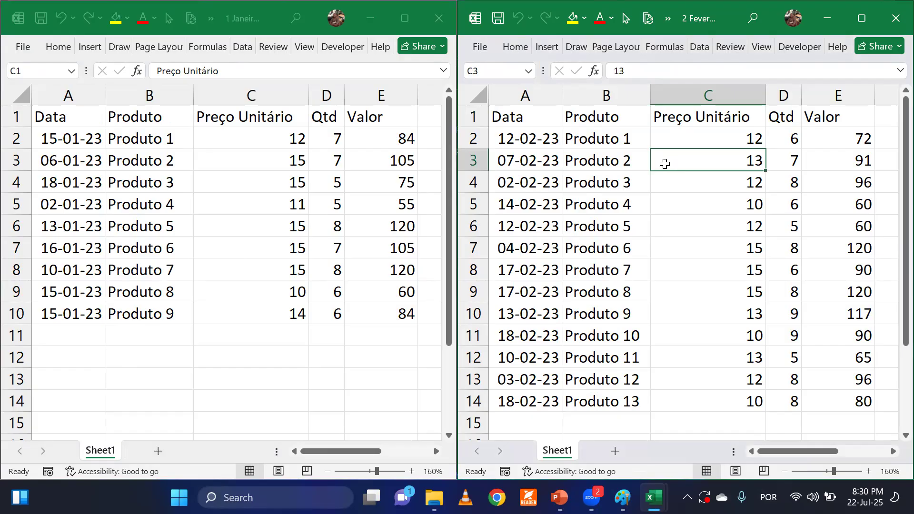
Select the product entries B2:B10 in January and B2:B14 in February to compare how many rows each has.
left_click(166, 191)
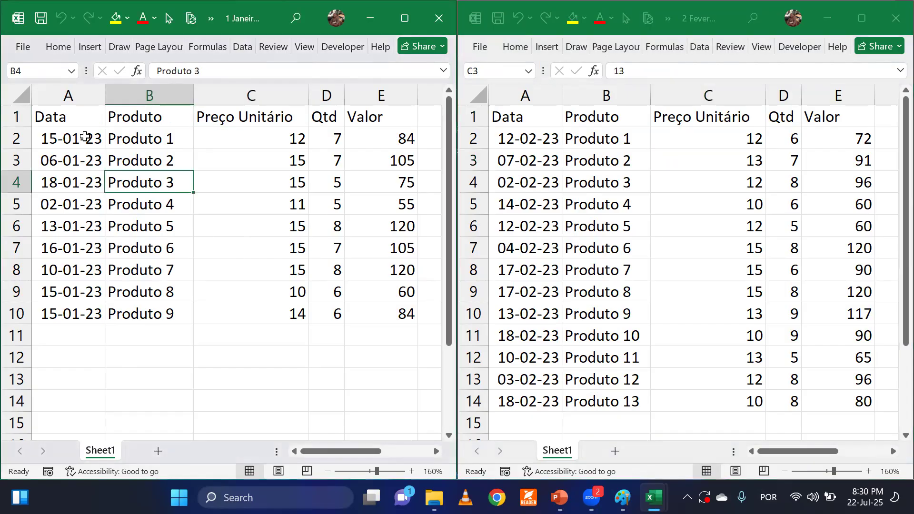
left_click_drag(137, 138, 143, 318)
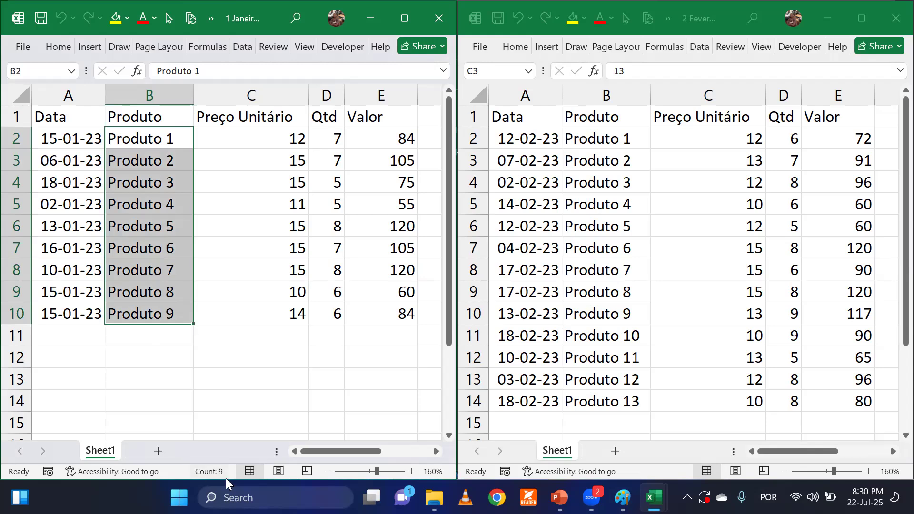
left_click(601, 206)
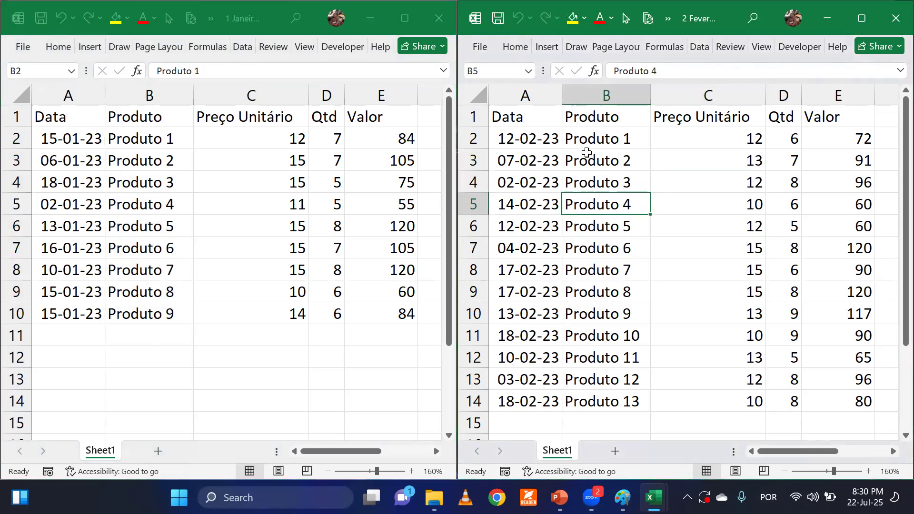
left_click(587, 145)
left_click_drag(587, 227, 597, 401)
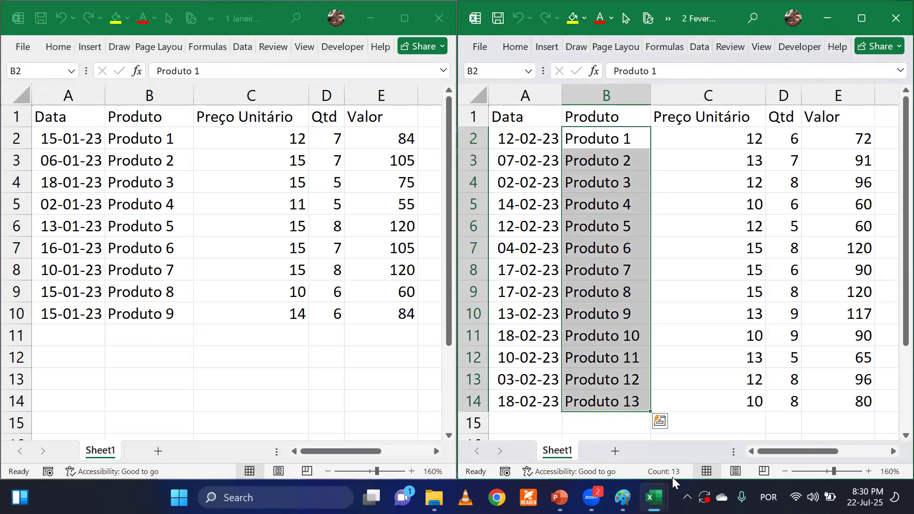
left_click(629, 271)
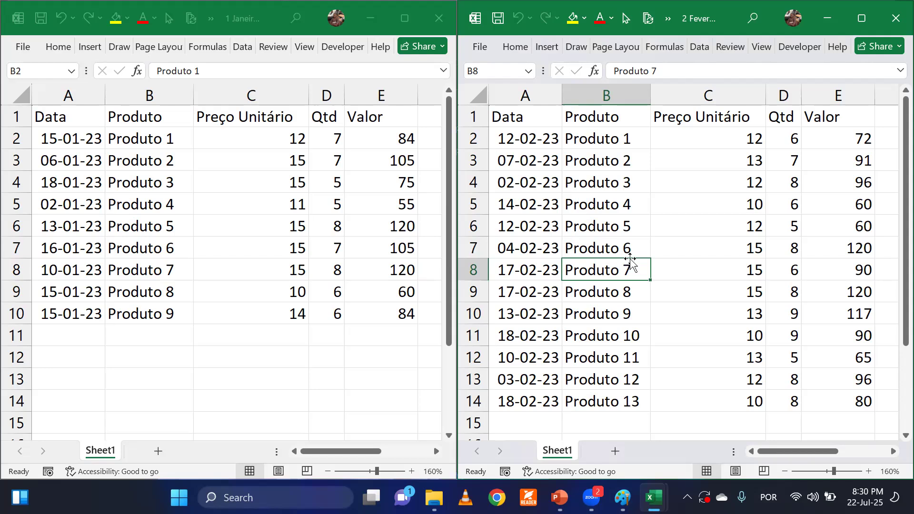
left_click(314, 276)
left_click(597, 284)
left_click(597, 284)
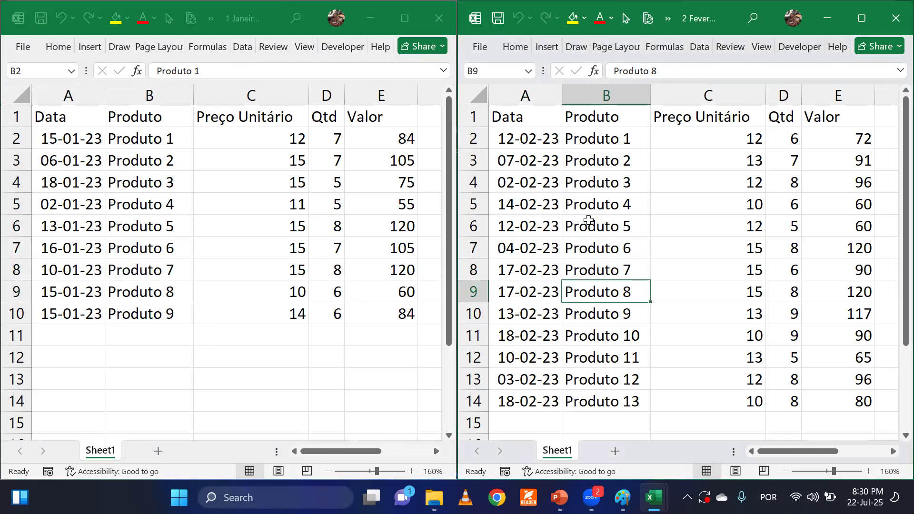
left_click(589, 223)
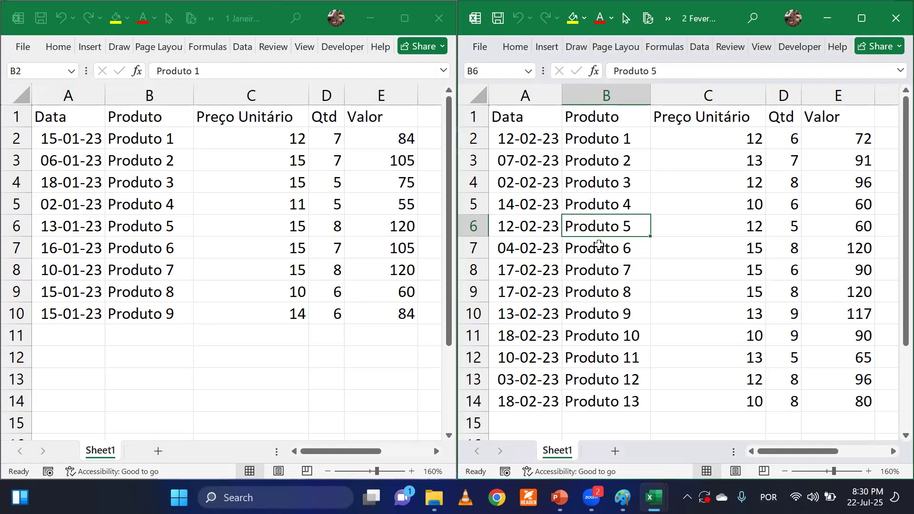
Compare the Preço Unitário header in both workbooks and inspect the Qtd and Valor cells in February, including the formula in E2.
left_click(228, 138)
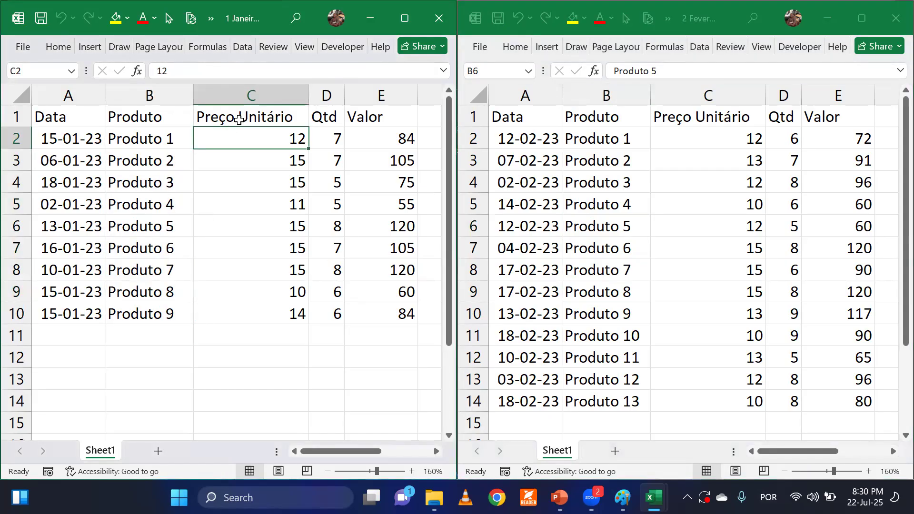
left_click(239, 119)
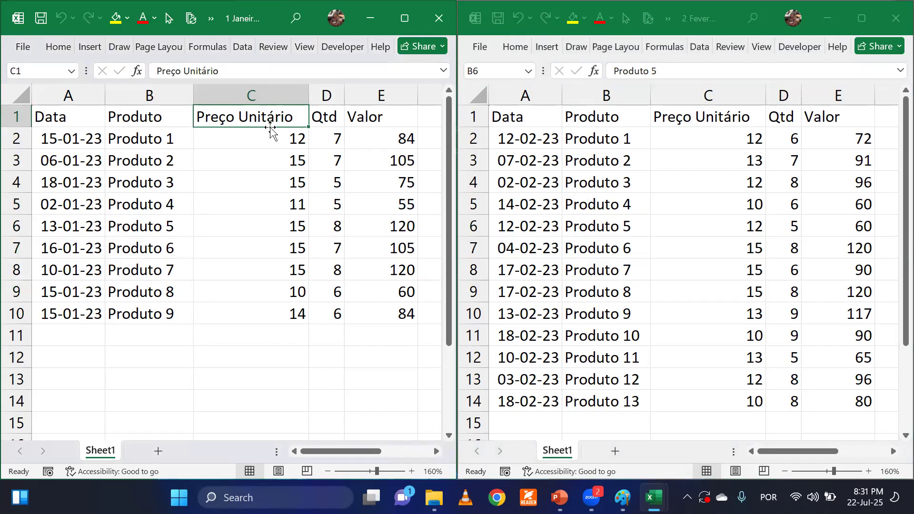
left_click(707, 118)
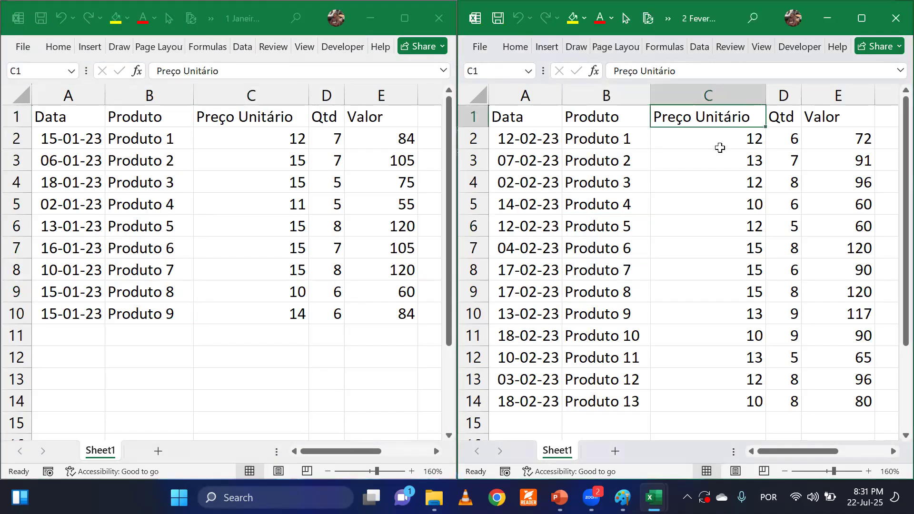
left_click(703, 175)
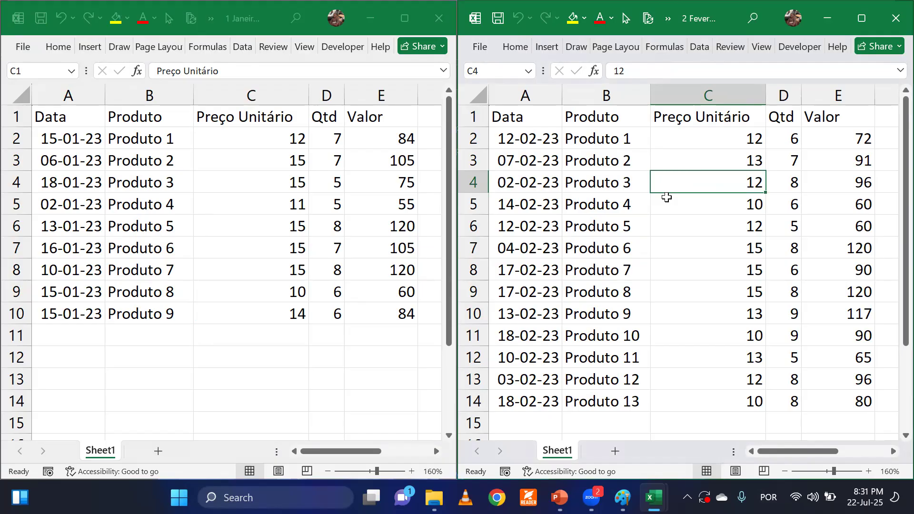
left_click(795, 161)
left_click(827, 139)
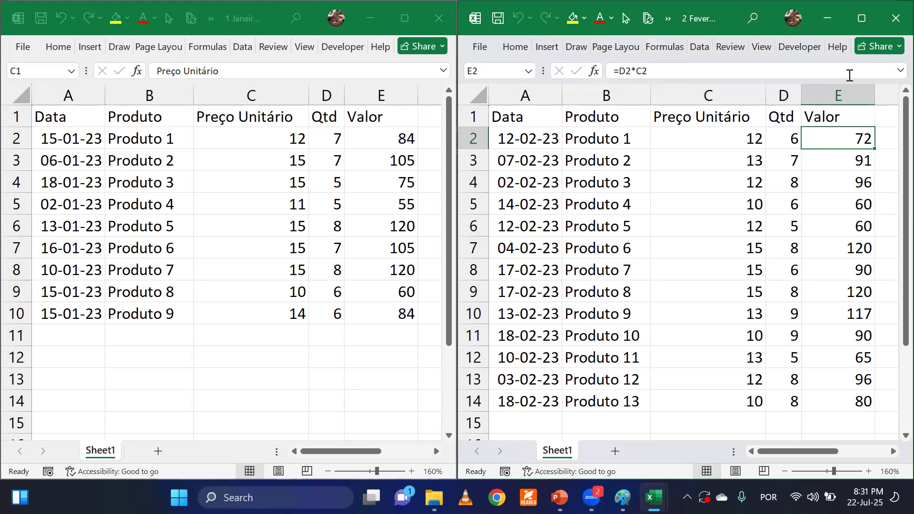
Close the February and January workbooks.
left_click(894, 22)
left_click(374, 228)
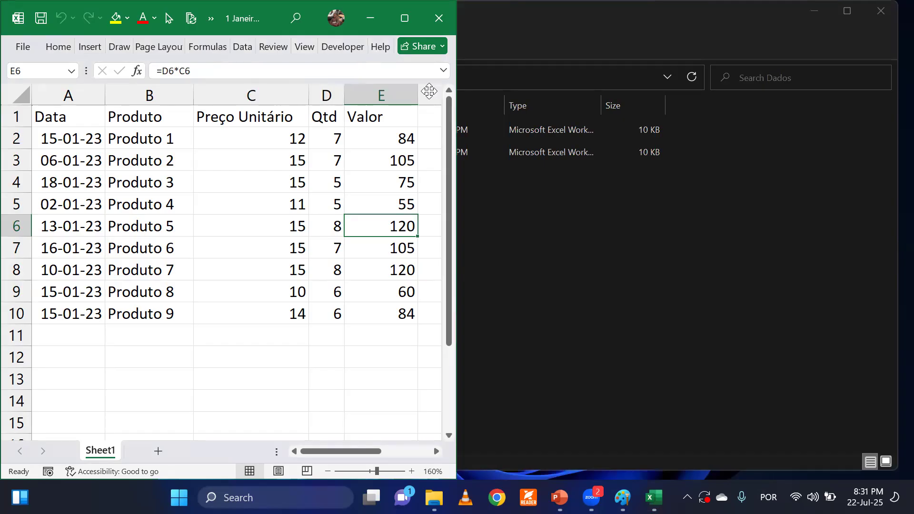
key("alt+F4")
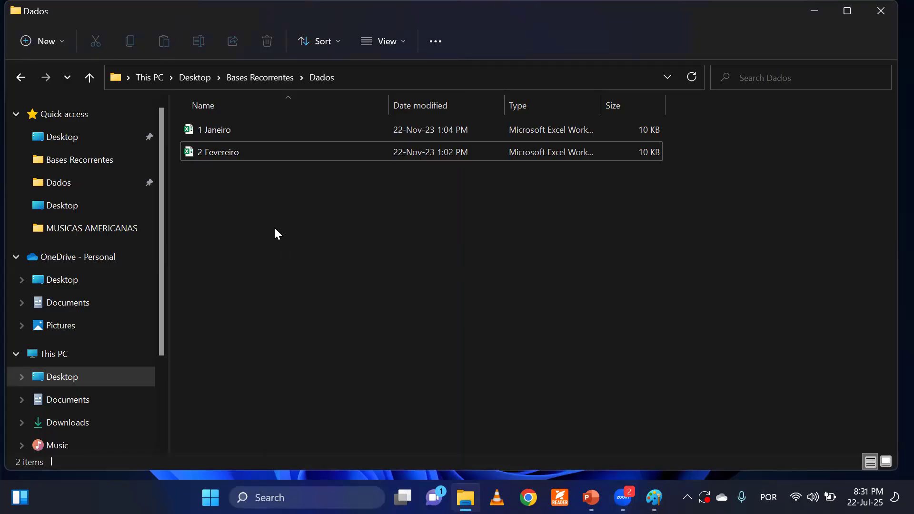
Review the files in the Bases Recorrentes folder and its Dados subfolder, ending in Bases Recorrentes.
left_click(20, 76)
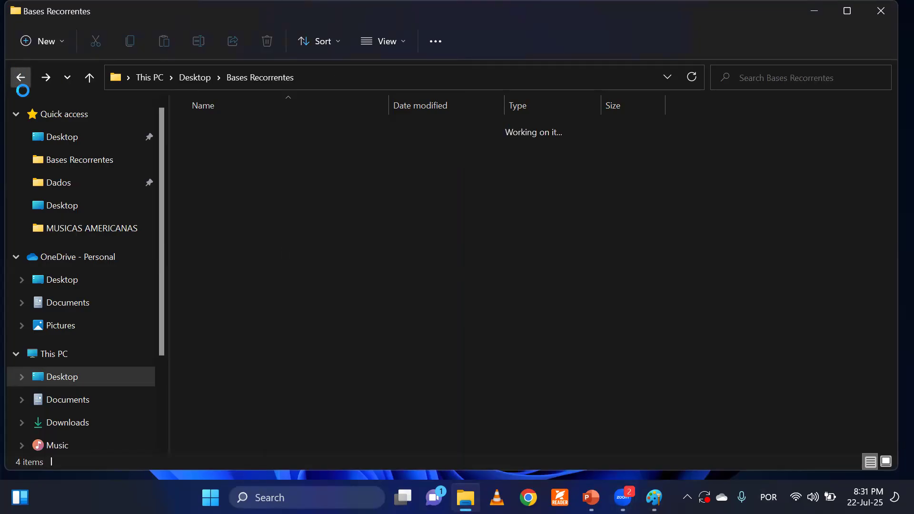
left_click(247, 239)
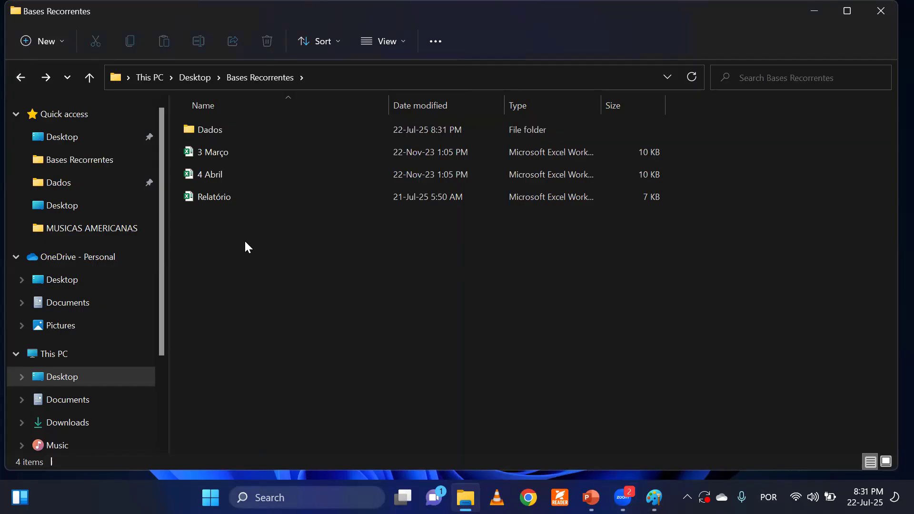
double_click(206, 130)
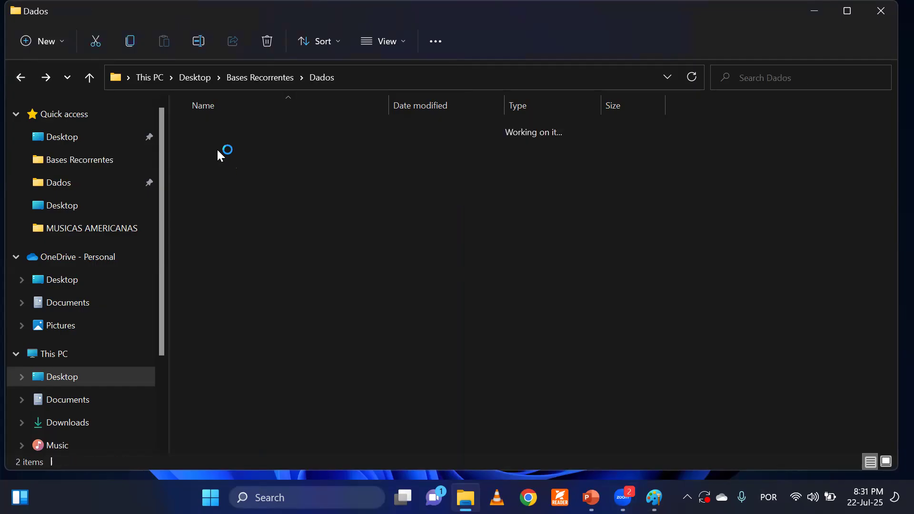
left_click(21, 78)
left_click(274, 259)
Open the Relatório workbook from the Bases Recorrentes folder and maximize its window.
left_click(228, 199)
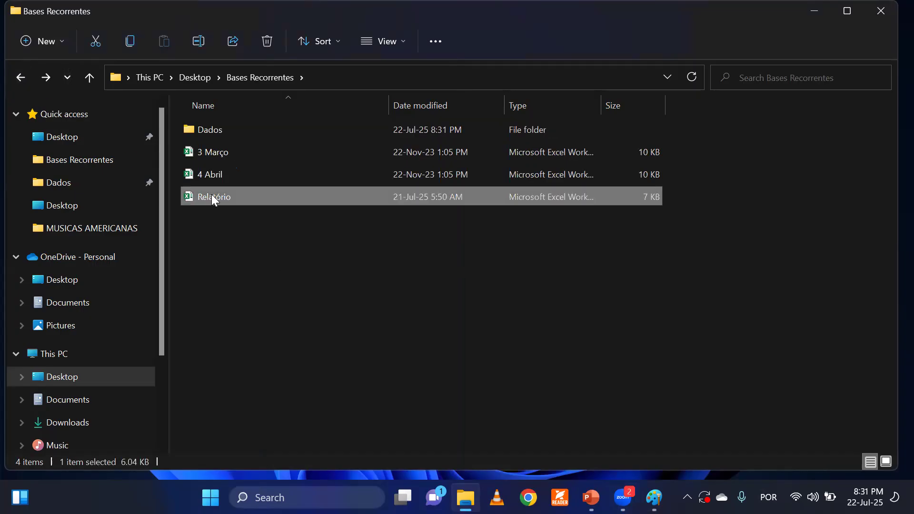
double_click(212, 195)
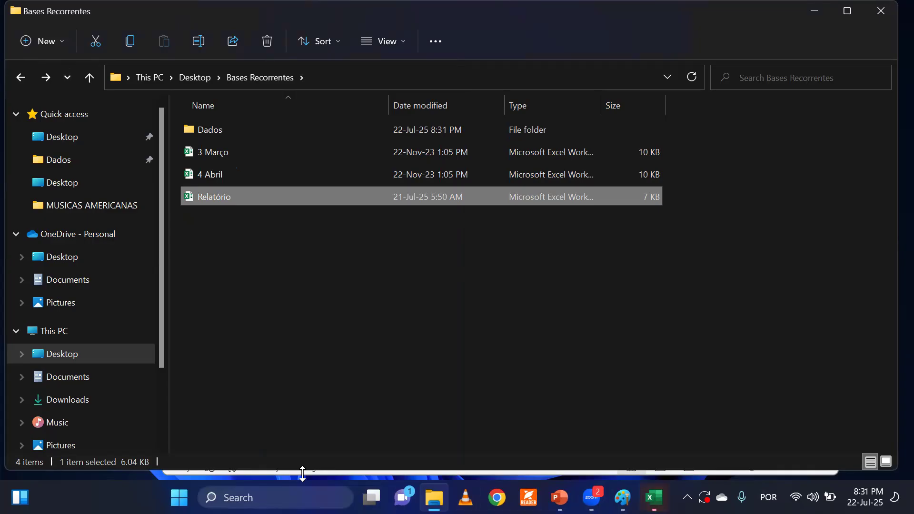
left_click(351, 321)
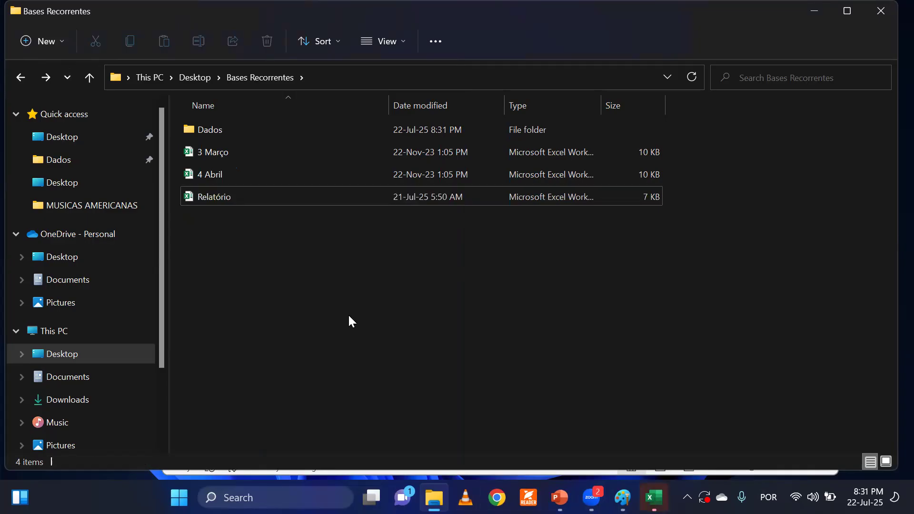
key("alt+Tab")
key("Tab")
key("Tab")
key("Tab")
key("Tab")
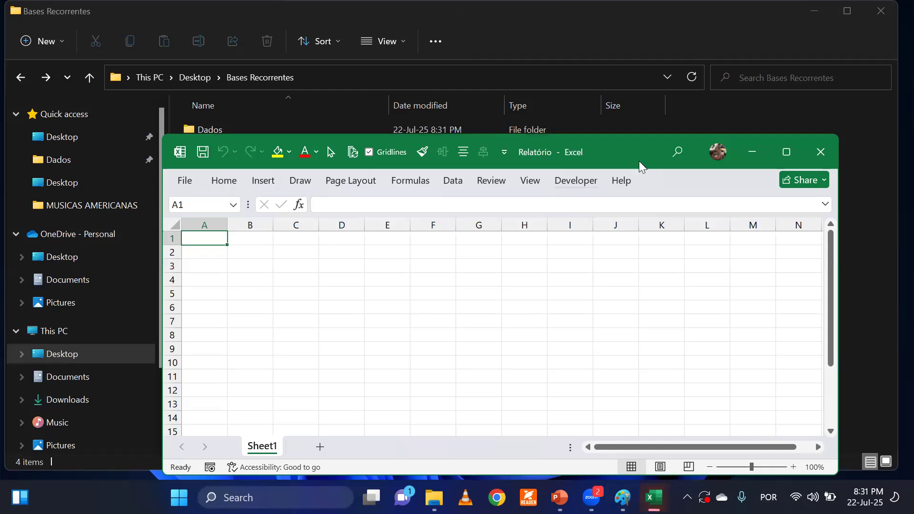
left_click(786, 152)
left_click(214, 212)
left_click(215, 296)
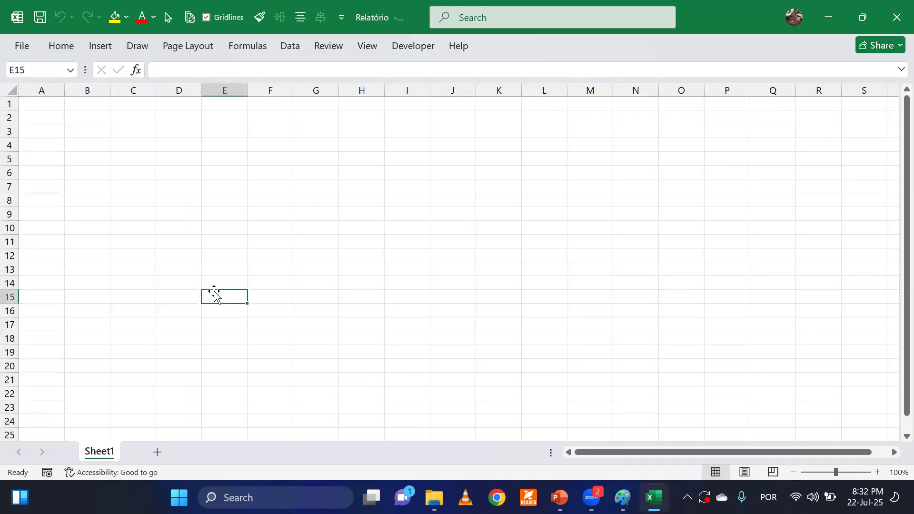
double_click(379, 17)
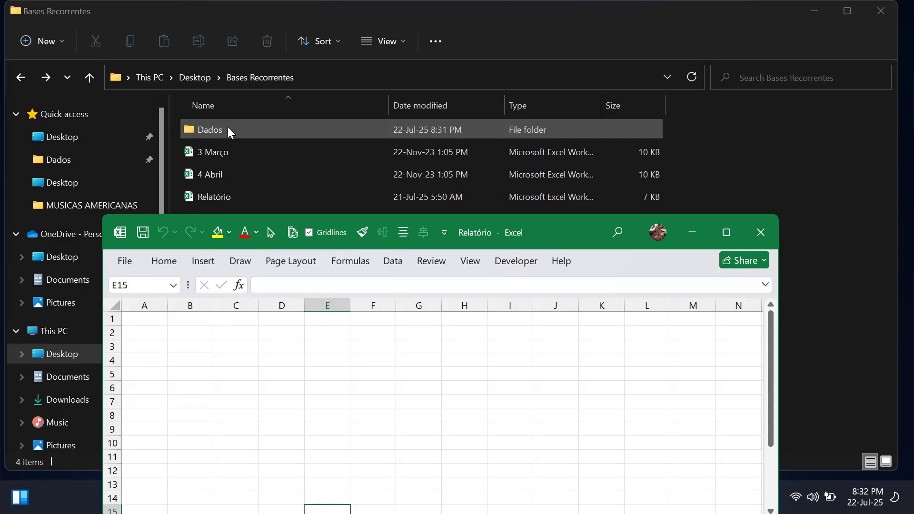
left_click(725, 233)
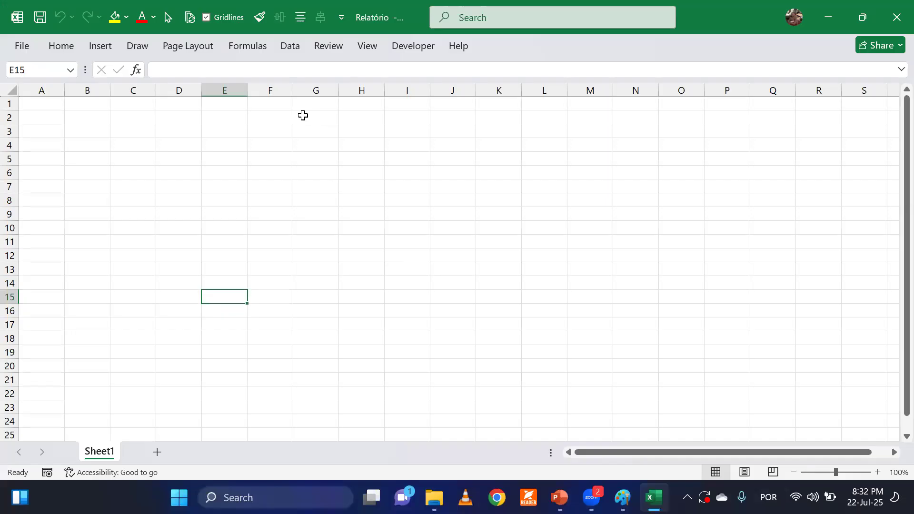
Keep the ribbon permanently expanded with the Get & Transform Data commands shown, and select cell D4.
left_click(289, 50)
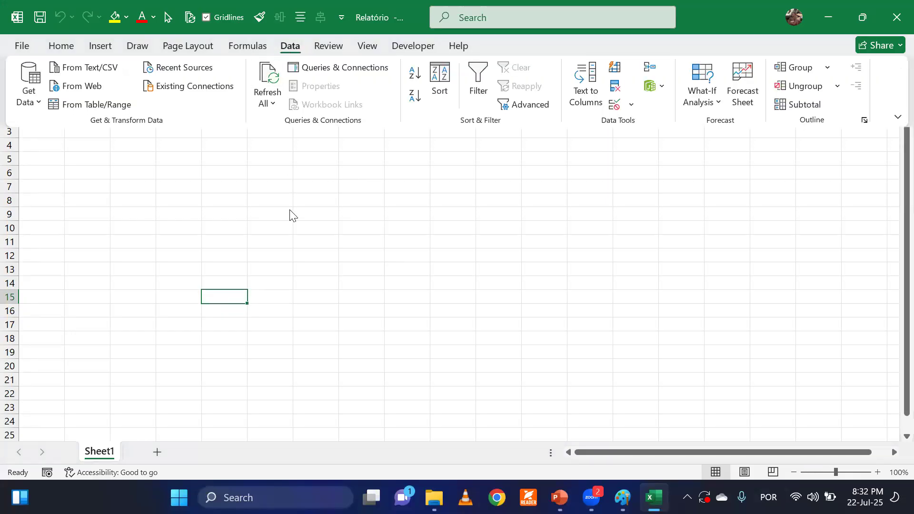
left_click(284, 48)
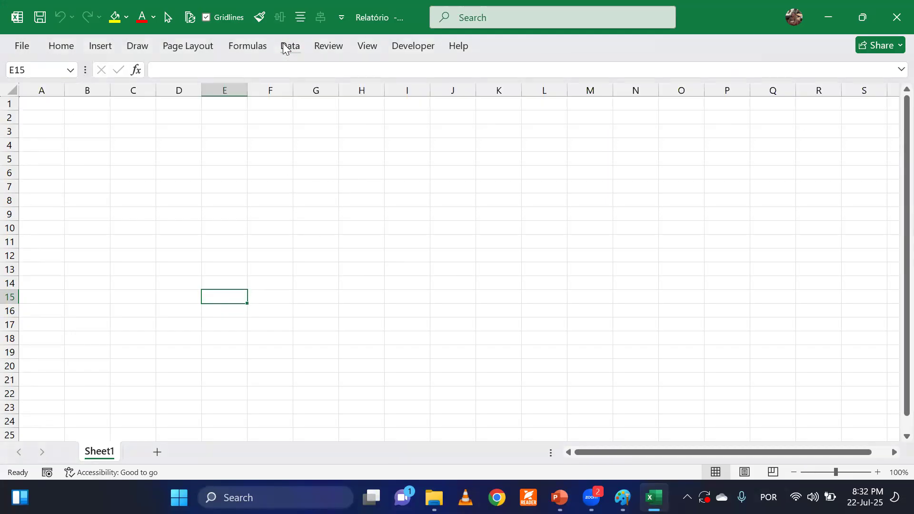
double_click(285, 48)
left_click(294, 241)
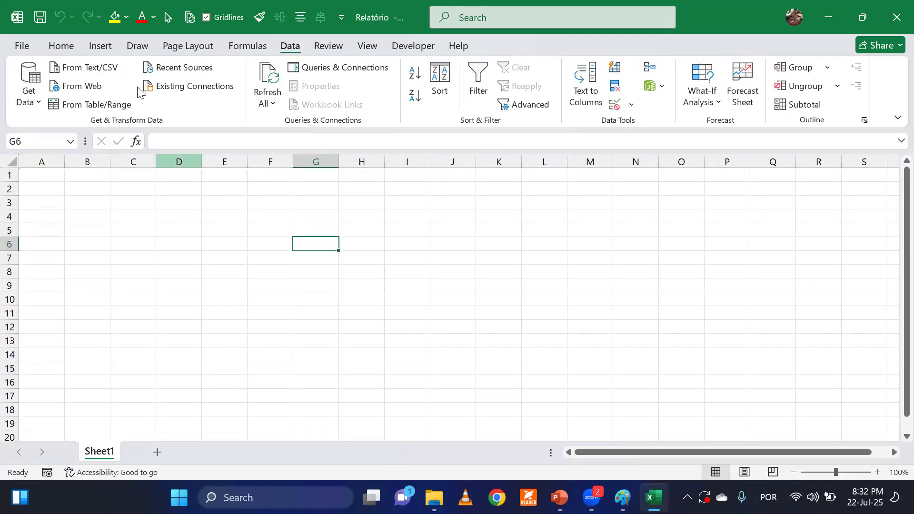
left_click(58, 46)
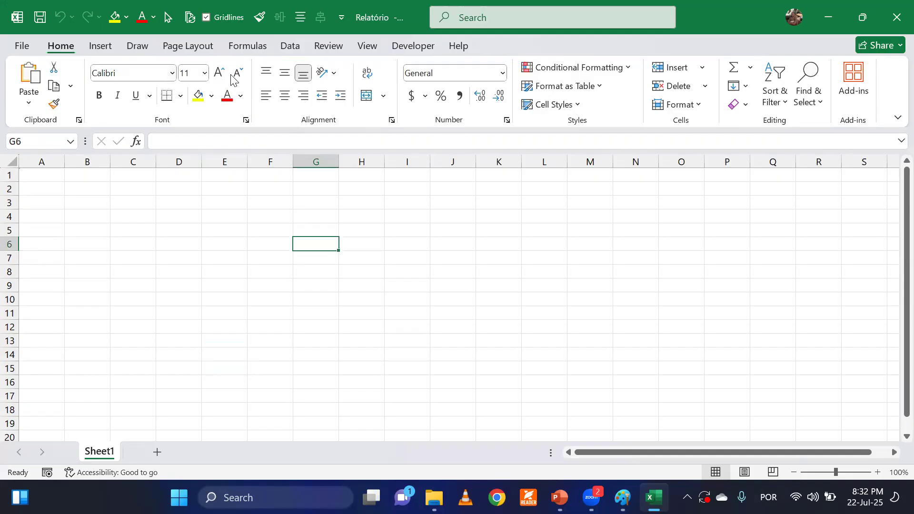
left_click(289, 48)
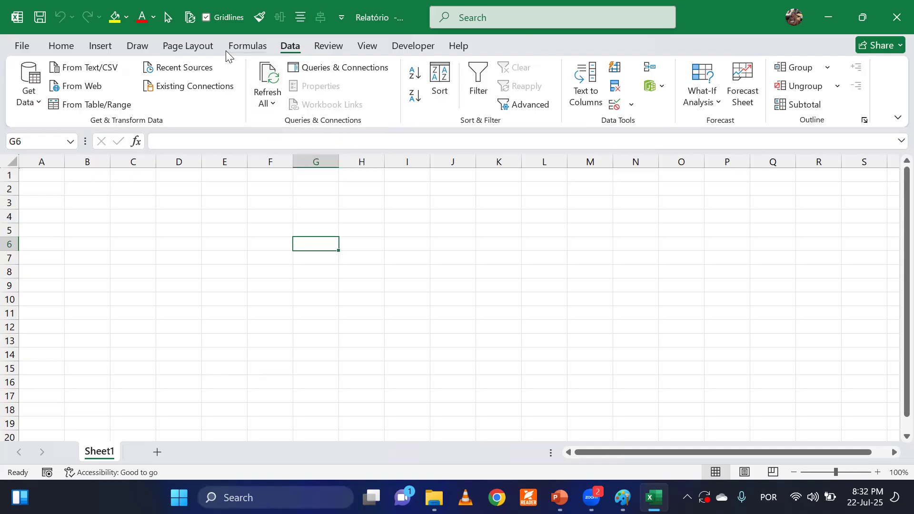
left_click(196, 220)
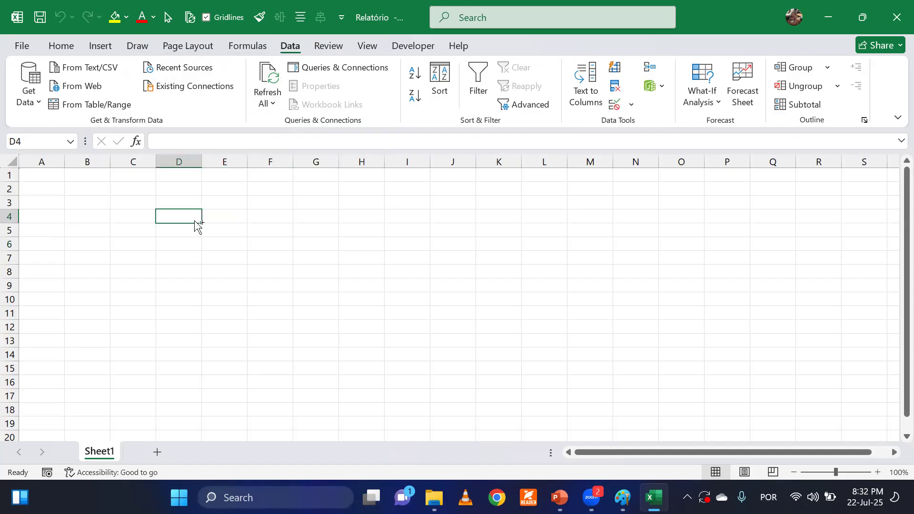
Check the Dados source folder behind the Relatório workbook, restoring the workbook to full screen.
key("super")
left_click_drag(396, 15, 391, 208)
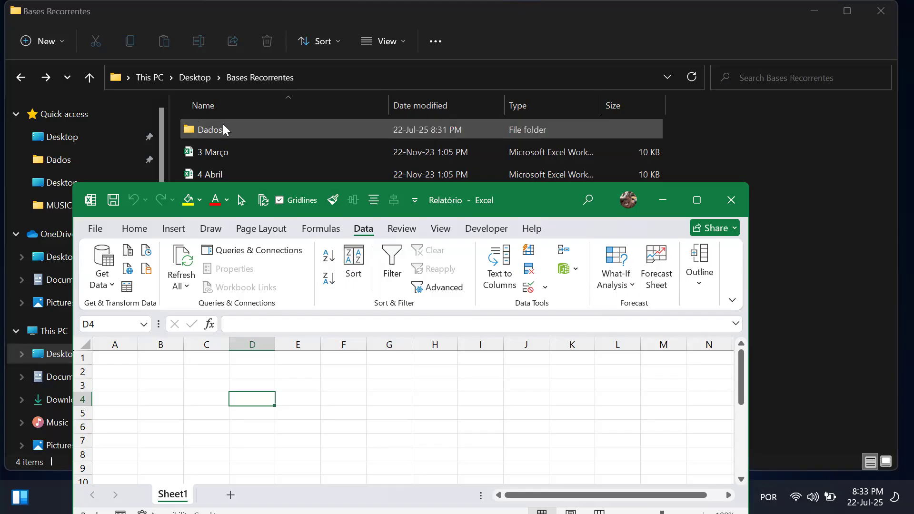
double_click(526, 191)
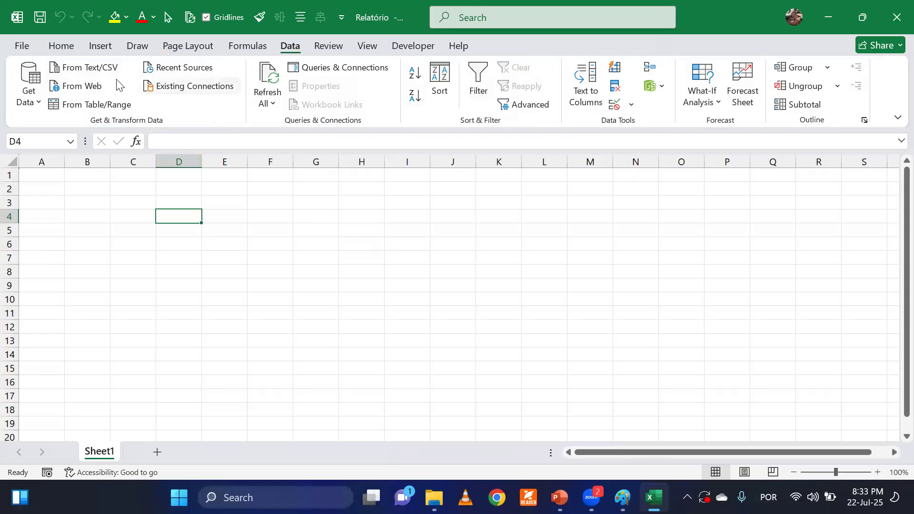
Examine the file-based data sources, comparing the Excel workbook and folder options.
left_click(28, 97)
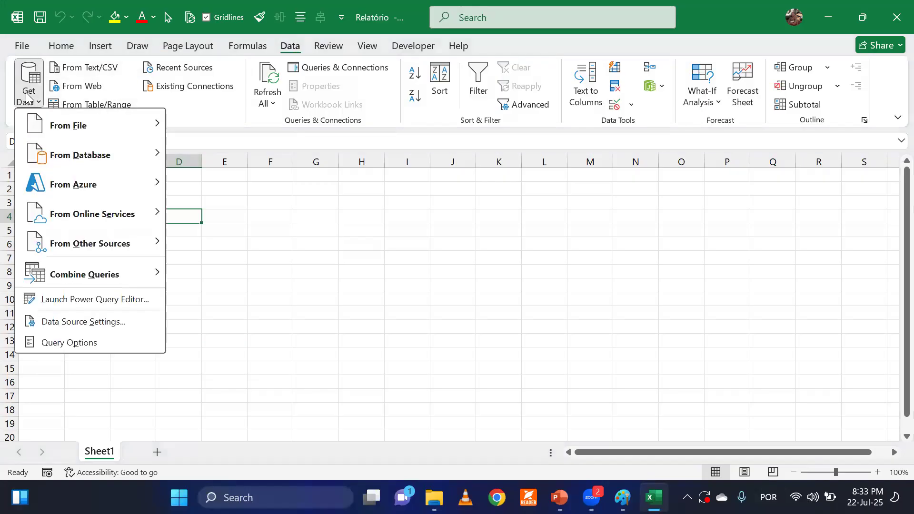
mouse_move(47, 137)
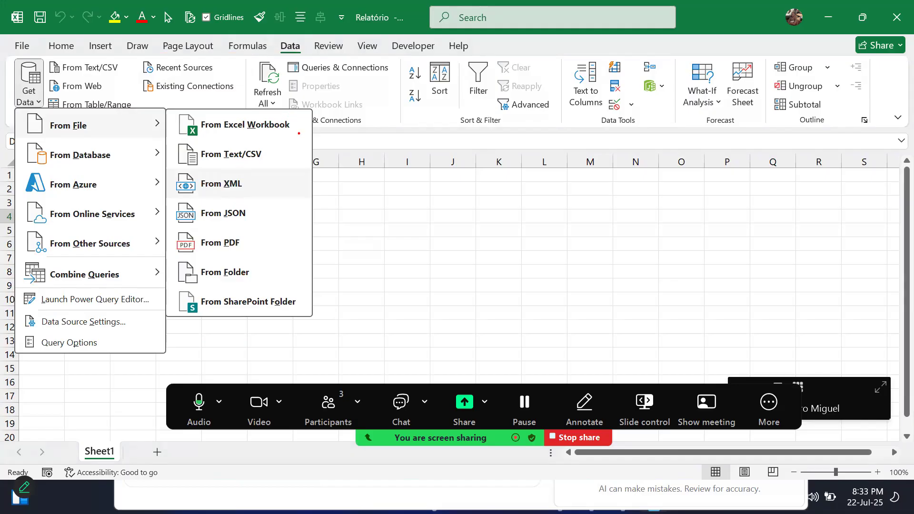
left_click_drag(301, 125, 408, 106)
left_click_drag(252, 274, 381, 273)
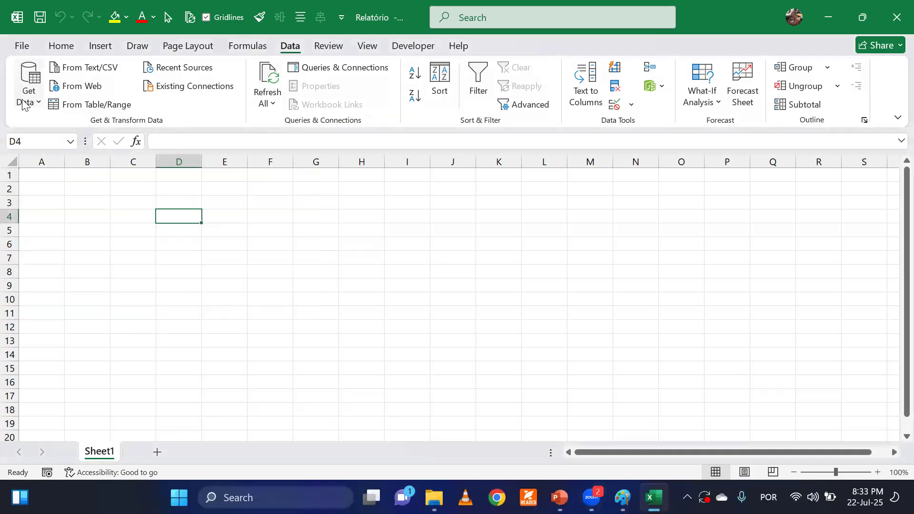
Get data from a folder, choosing Dados inside Bases Recorrentes on the Desktop as the source.
left_click(24, 105)
mouse_move(92, 129)
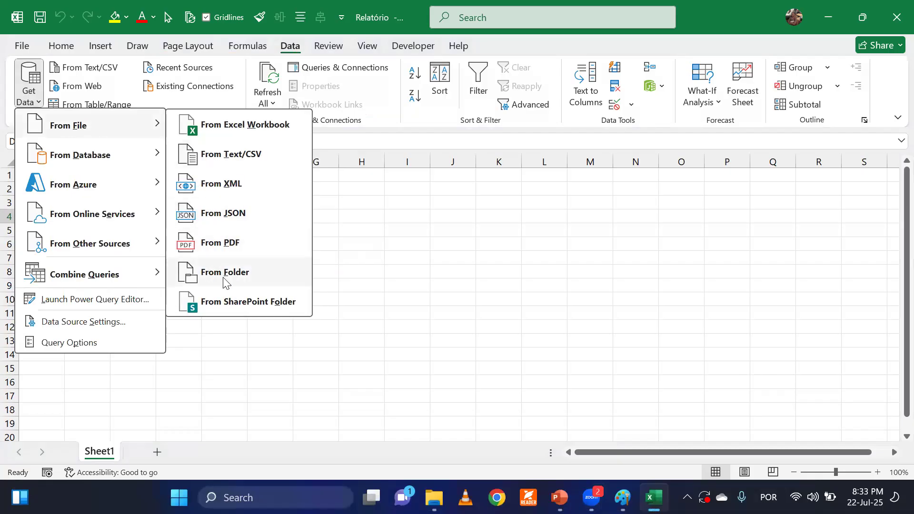
left_click(247, 275)
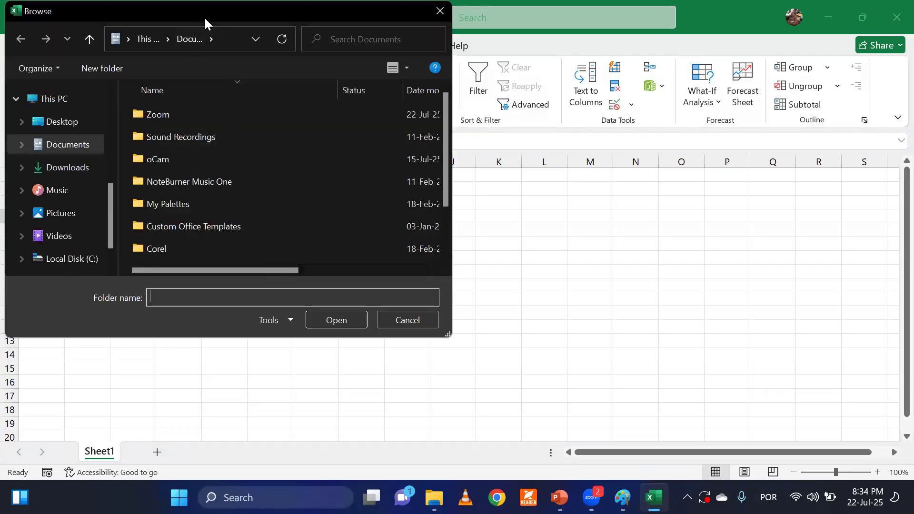
left_click_drag(205, 21, 328, 70)
left_click(188, 176)
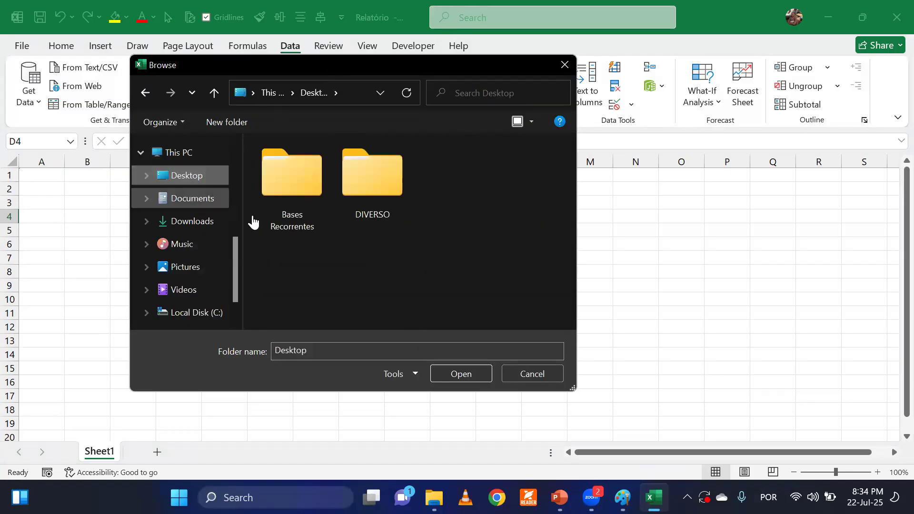
left_click(281, 189)
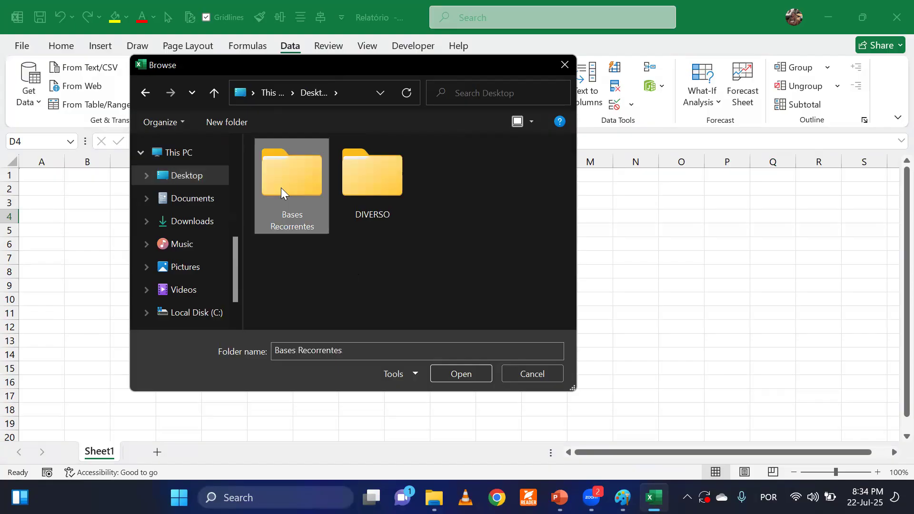
double_click(284, 179)
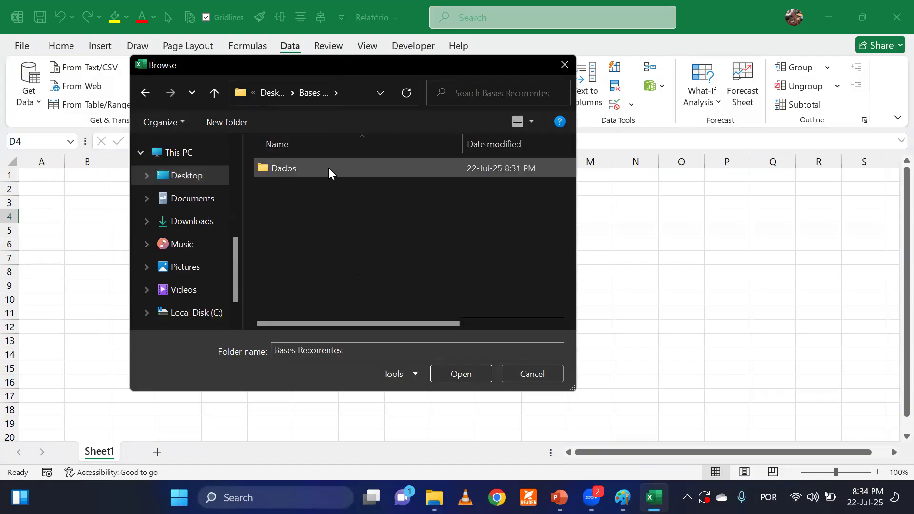
double_click(284, 169)
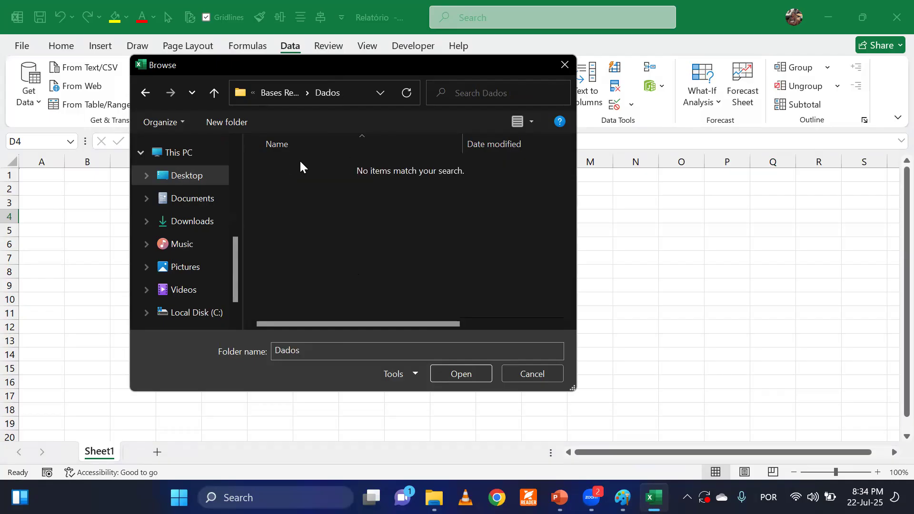
left_click(457, 373)
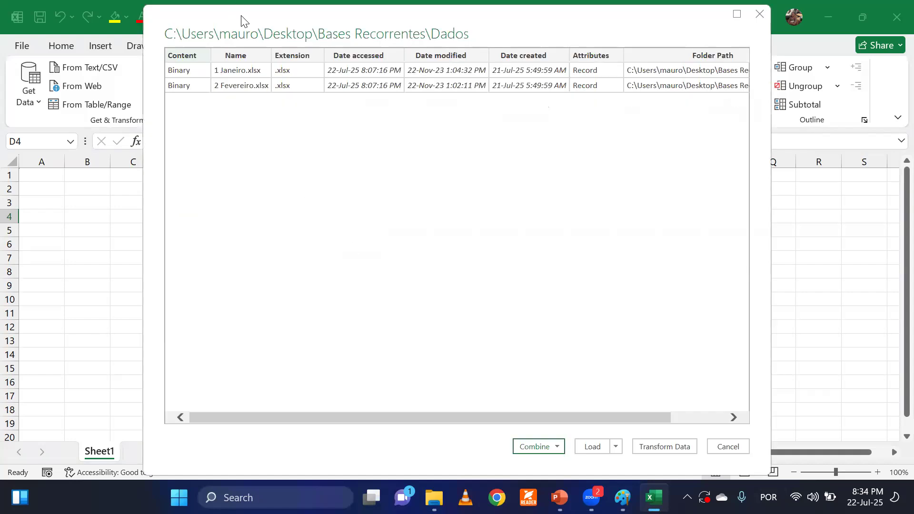
Combine and transform the workbooks in the Dados folder, extracting Sheet1 with the first file as the sample.
left_click_drag(241, 20, 277, 60)
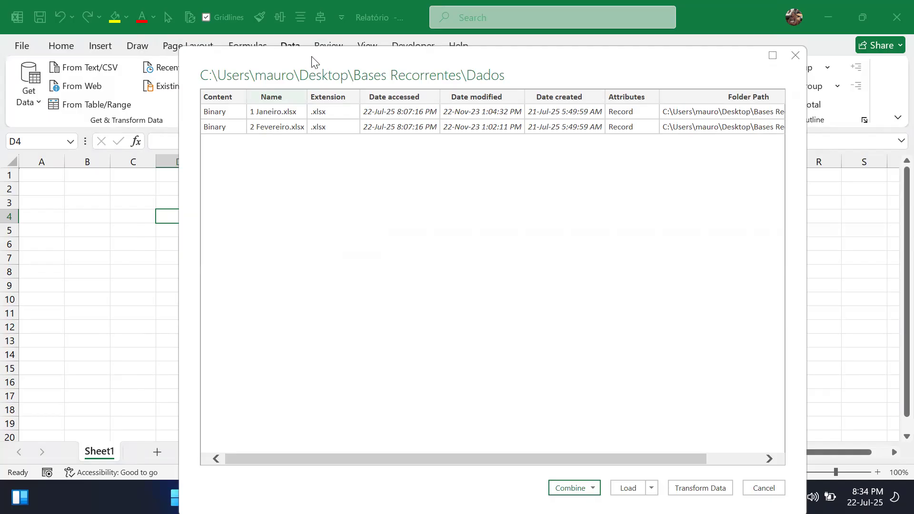
left_click_drag(312, 59, 261, 39)
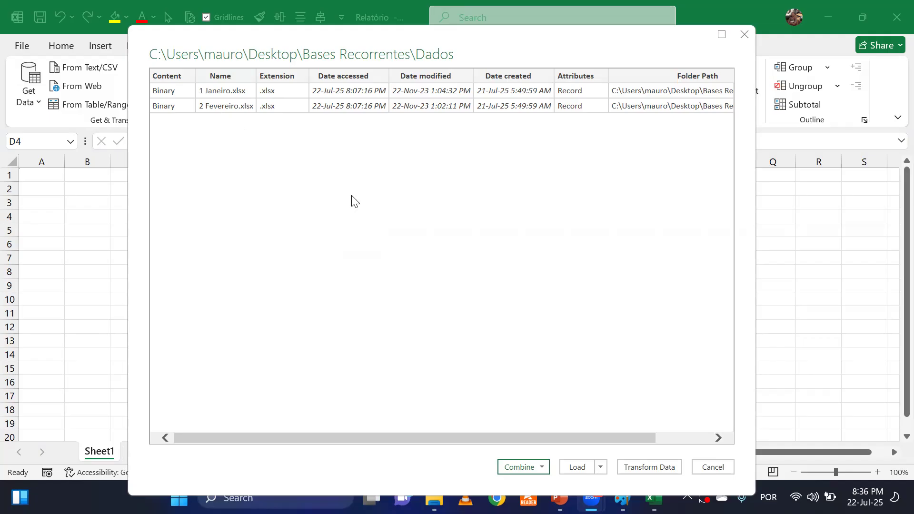
left_click(531, 467)
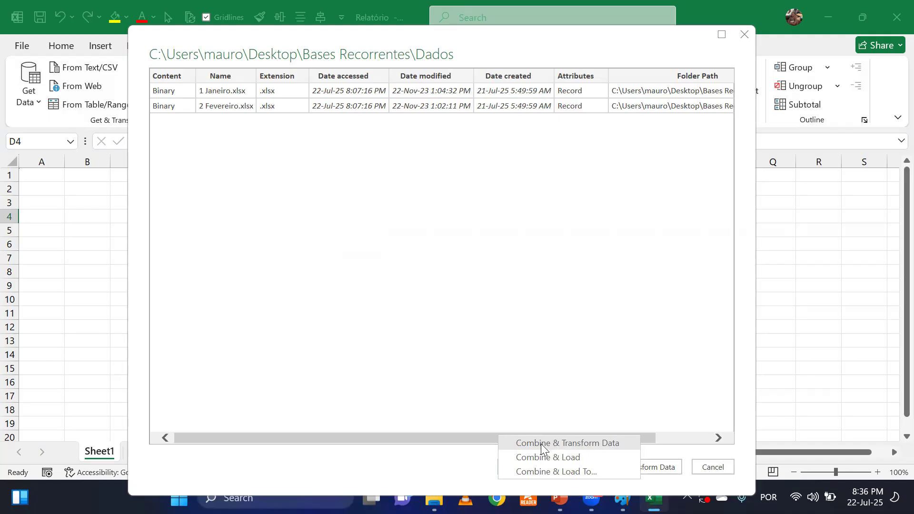
left_click(571, 443)
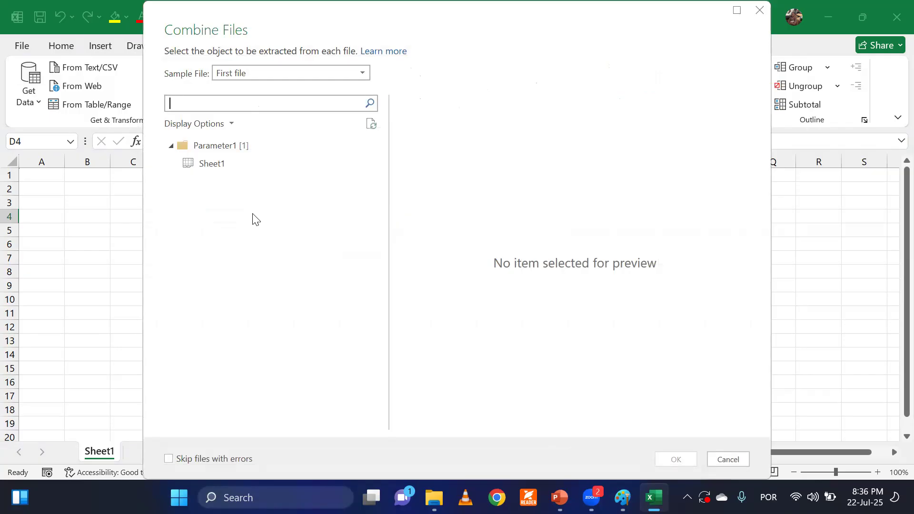
left_click(228, 171)
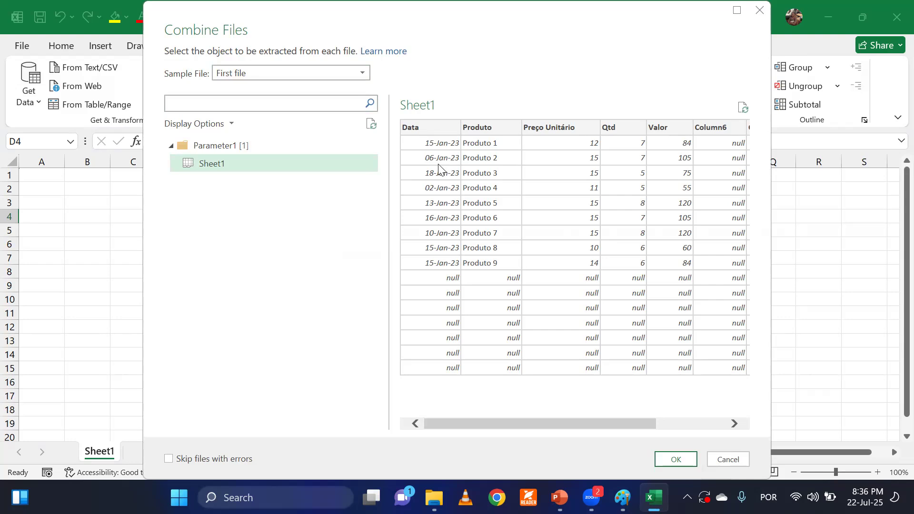
left_click(676, 459)
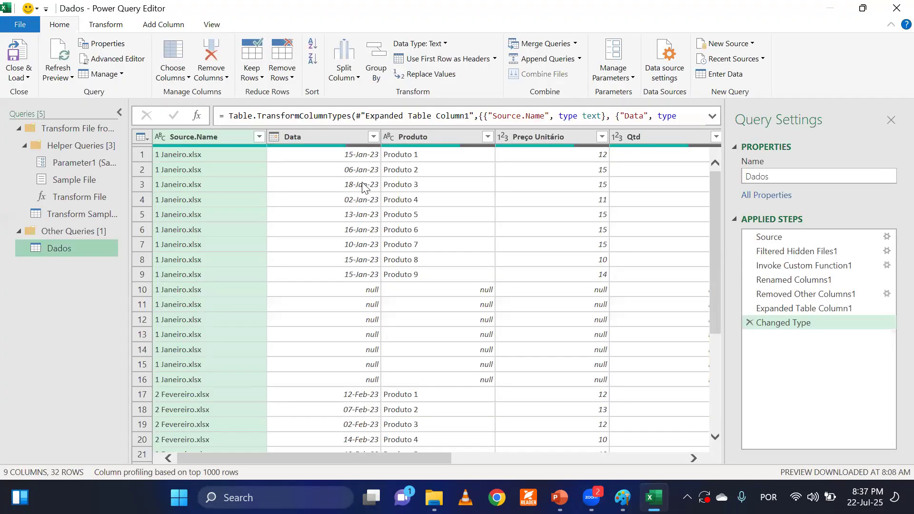
double_click(288, 10)
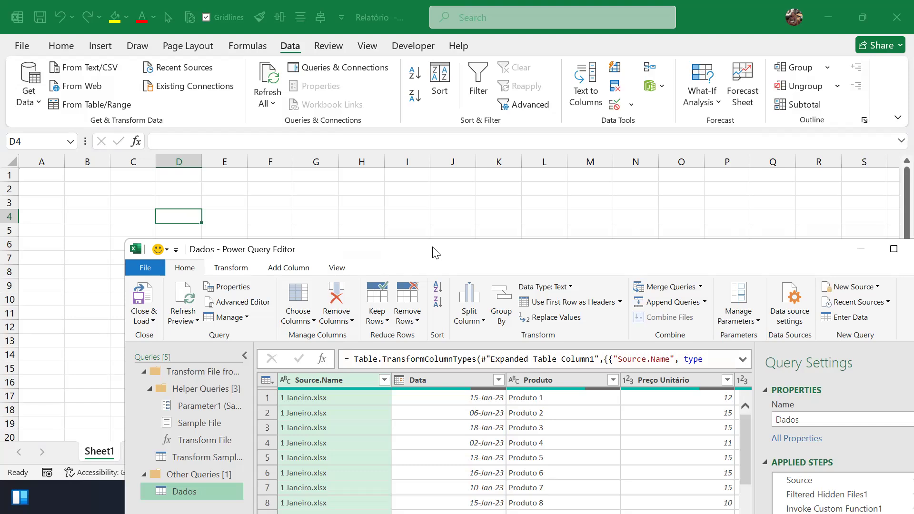
left_click_drag(435, 253, 340, 256)
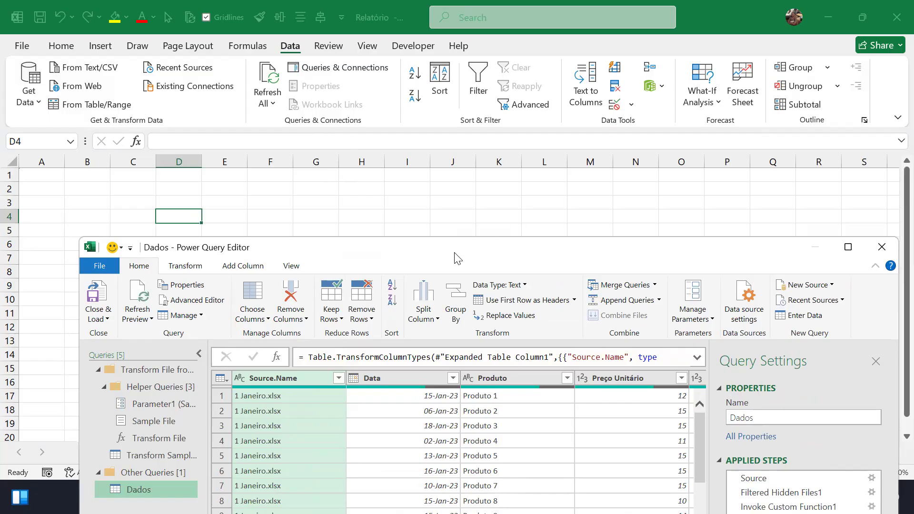
left_click_drag(457, 258, 418, 117)
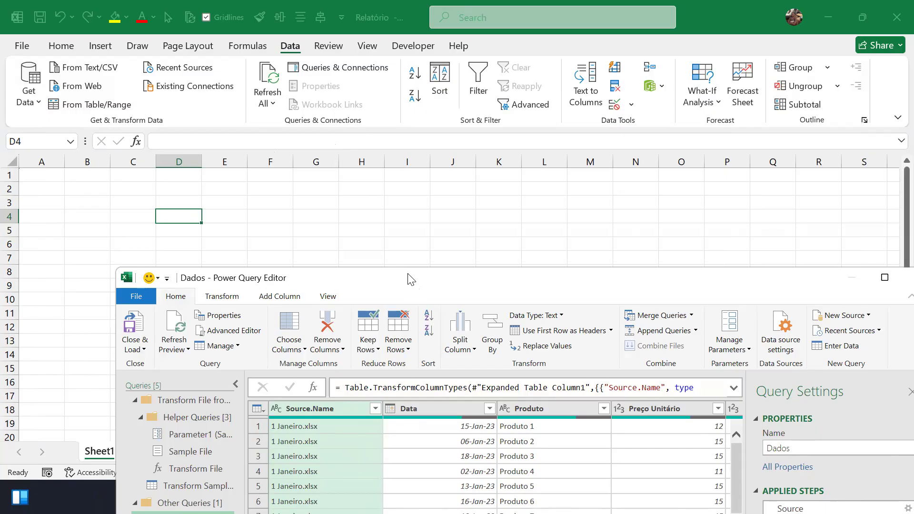
left_click_drag(408, 278, 261, 5)
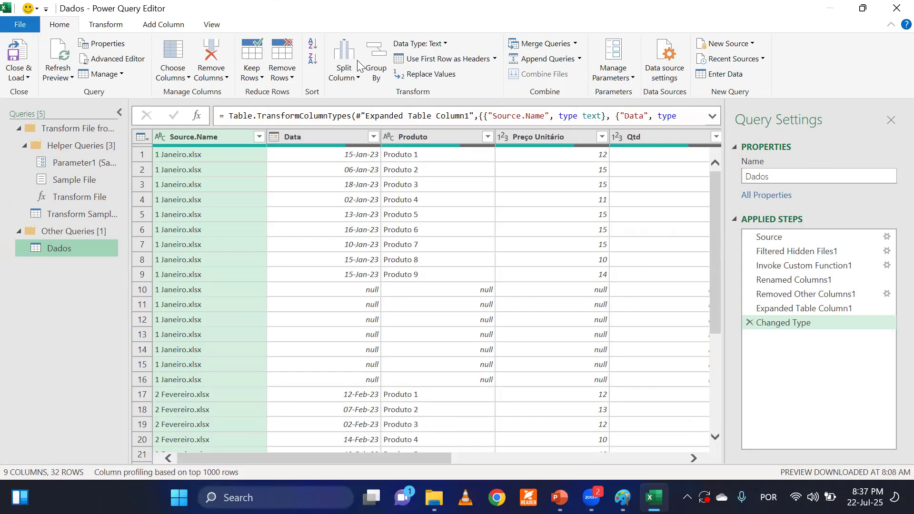
Examine the combined rows of the Dados query, checking which source file each row comes from.
left_click(354, 300)
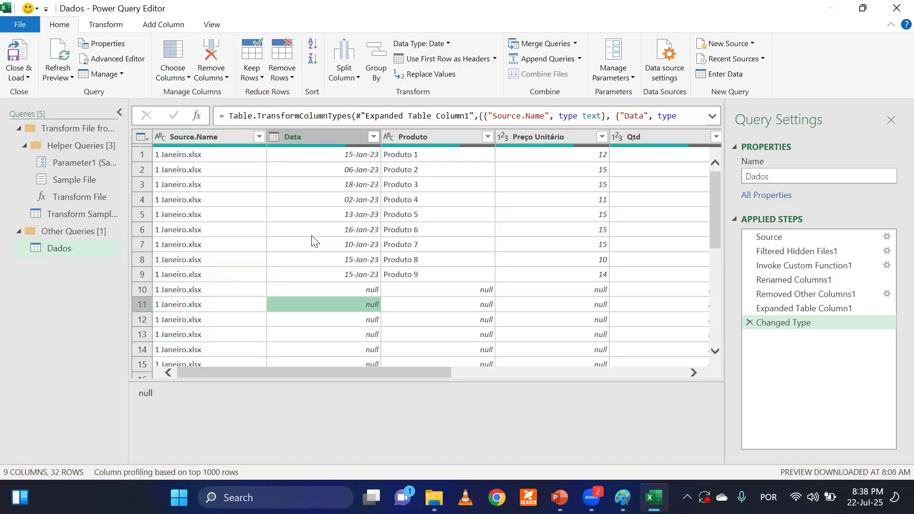
left_click(311, 233)
left_click(295, 270)
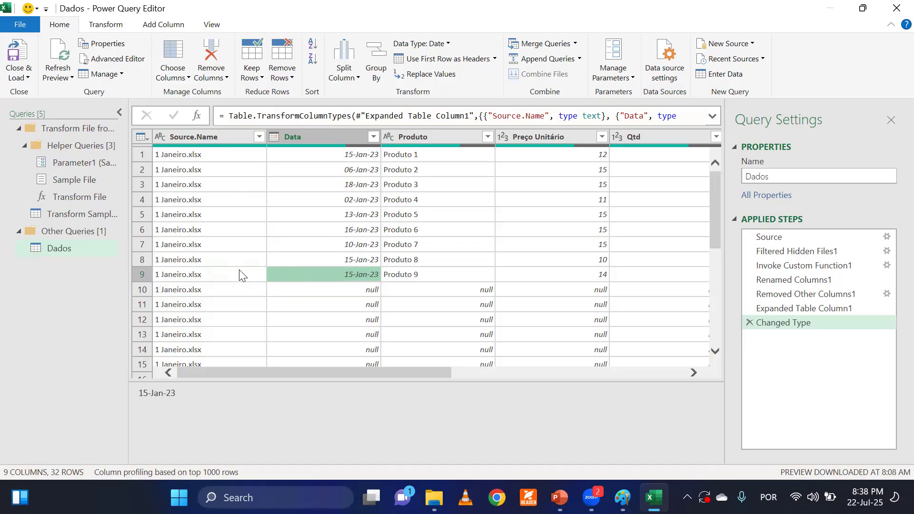
left_click(194, 172)
scroll(222, 262, "down", 1)
scroll(222, 262, "down", 5)
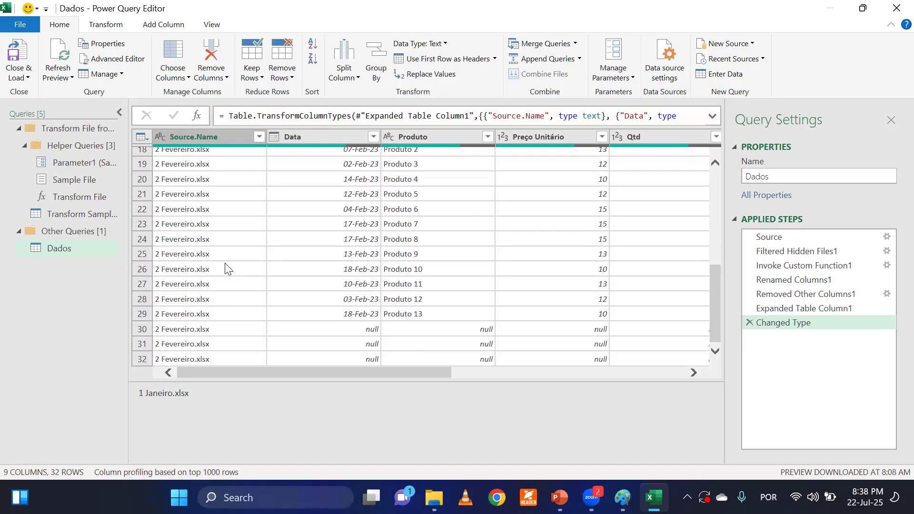
left_click(222, 270)
left_click(247, 287)
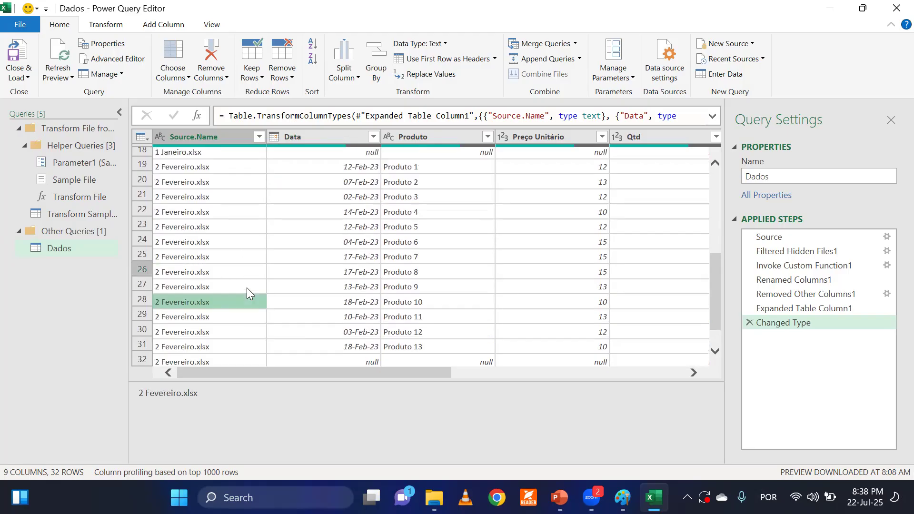
scroll(252, 289, "up", 4)
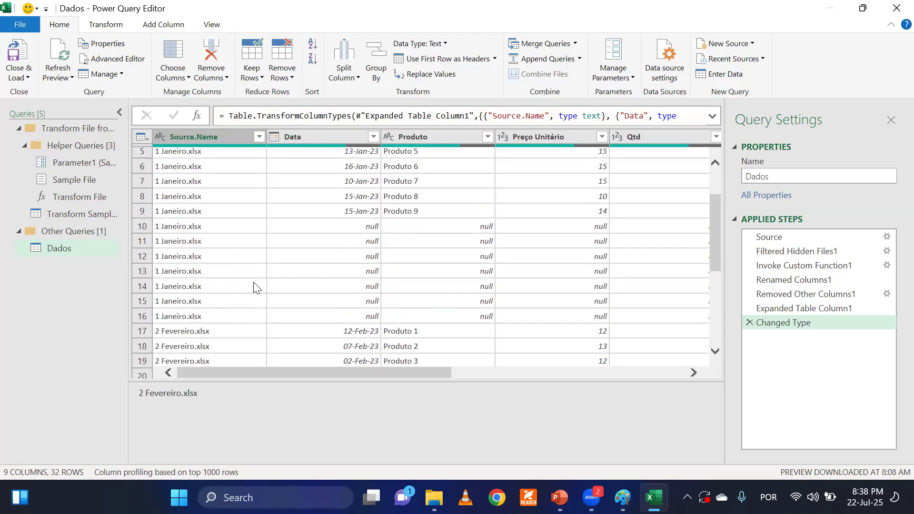
scroll(257, 285, "up", 2)
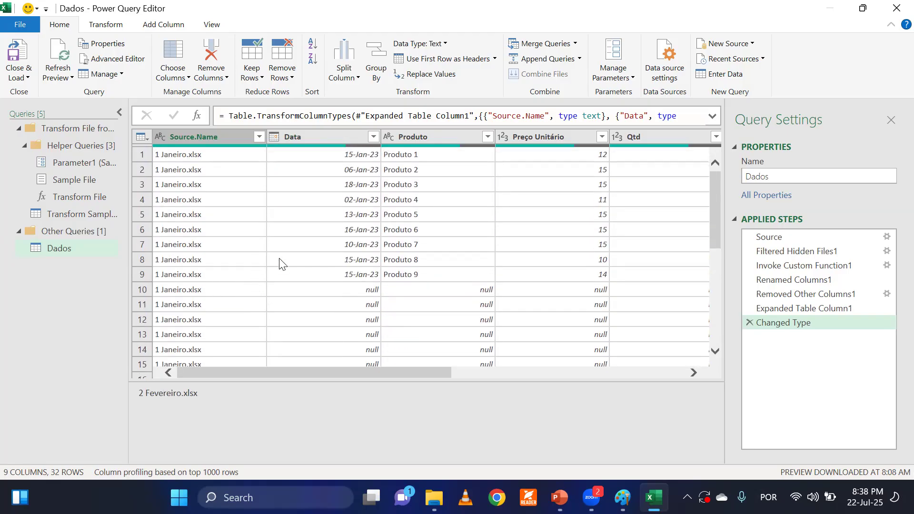
Inspect the Data column for null rows in both the 1 Janeiro.xlsx and 2 Fevereiro.xlsx records.
scroll(352, 223, "down", 2)
left_click(359, 204)
left_click(357, 221)
left_click(352, 253)
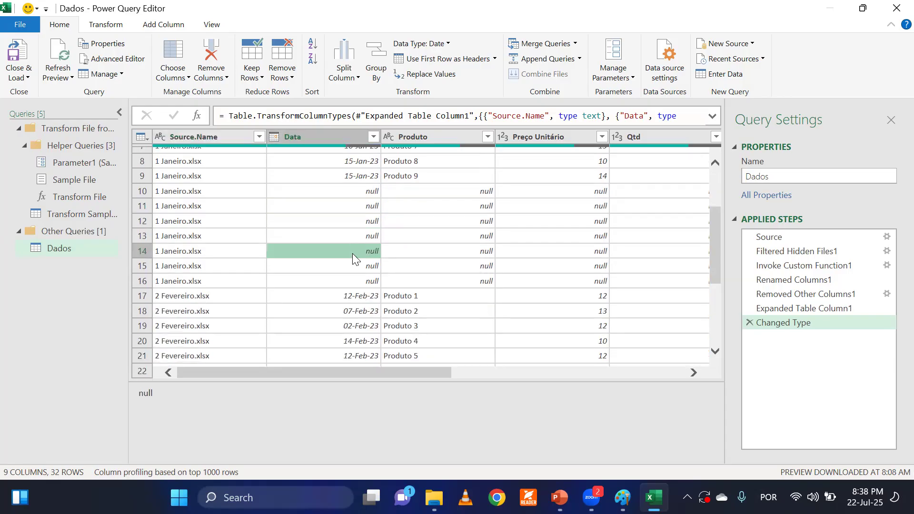
left_click(356, 266)
left_click(357, 280)
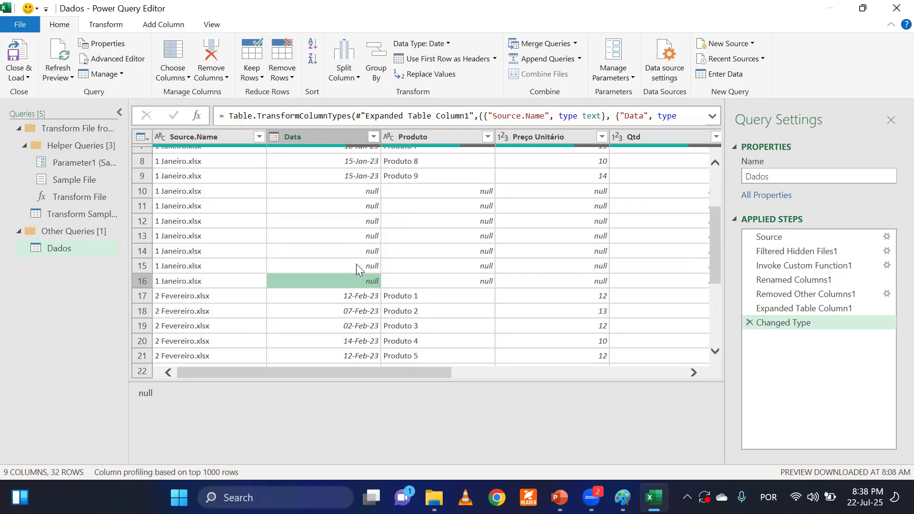
left_click(361, 205)
left_click(360, 220)
left_click(360, 233)
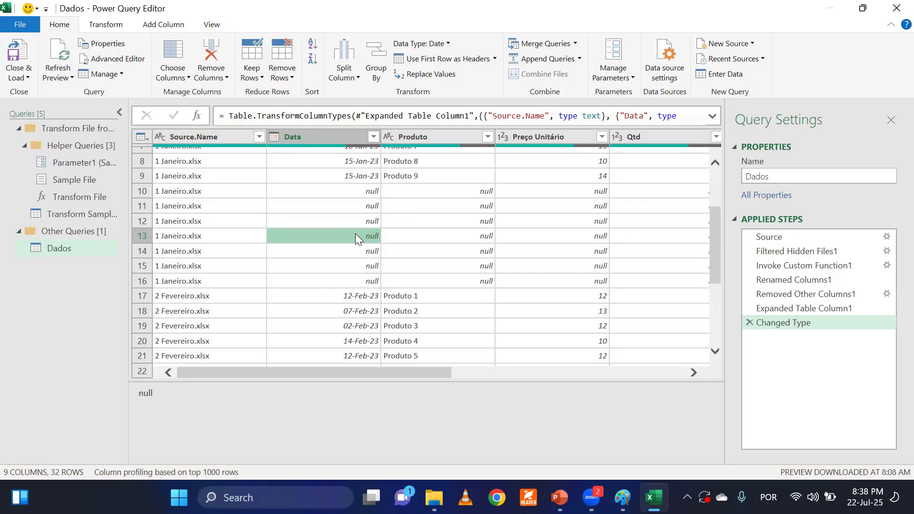
left_click(357, 209)
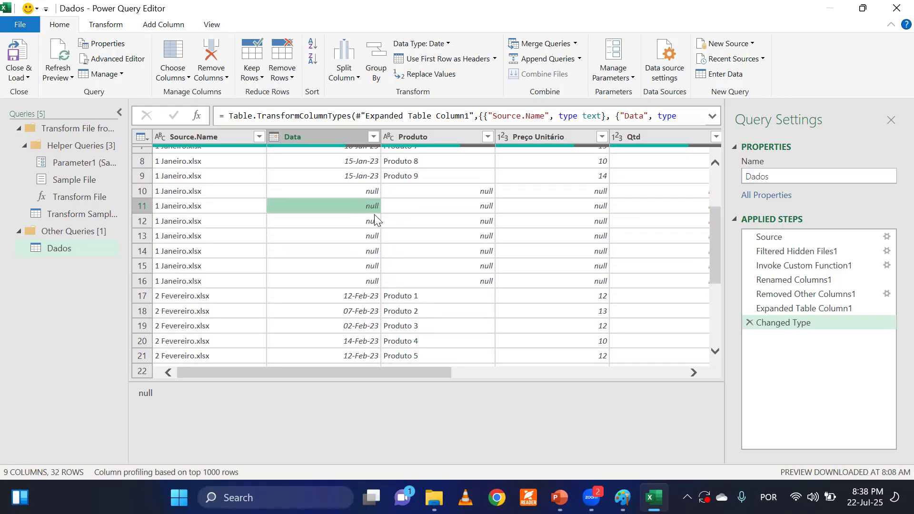
scroll(374, 218, "down", 4)
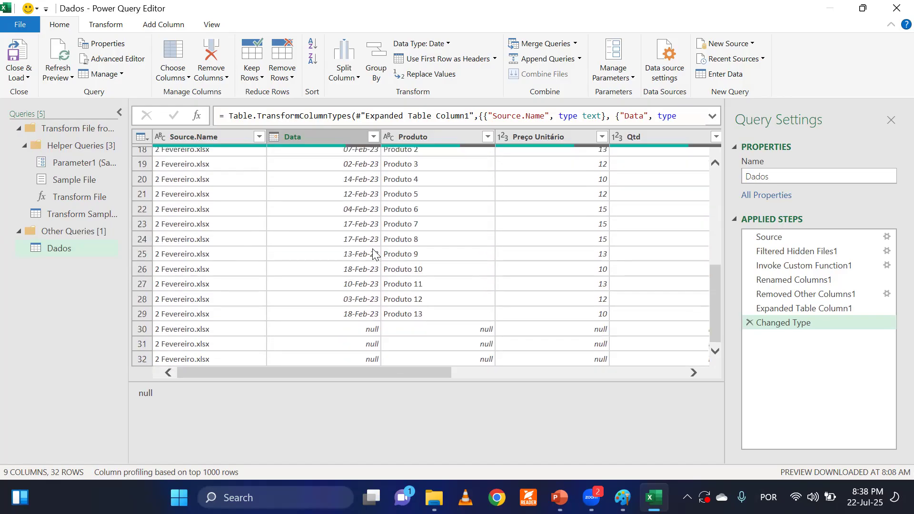
left_click(360, 343)
scroll(364, 334, "up", 6)
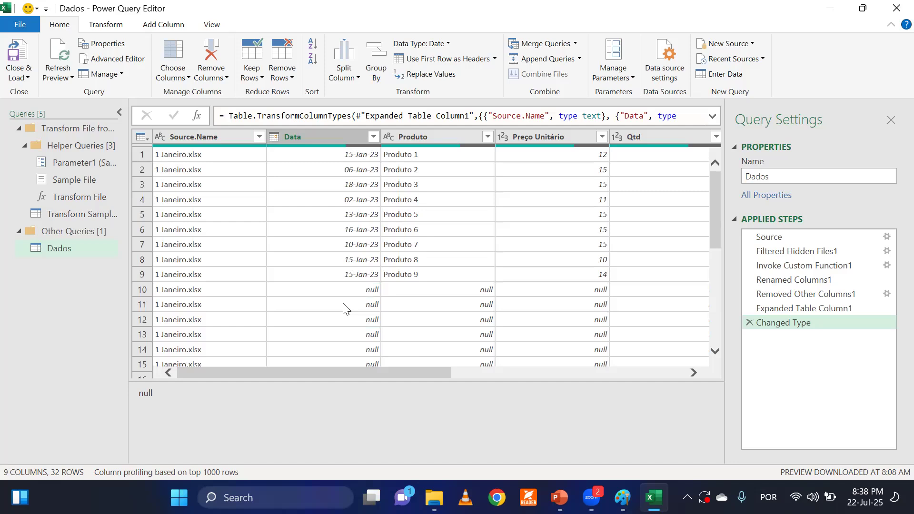
Filter the null values out of the Data column.
left_click(373, 137)
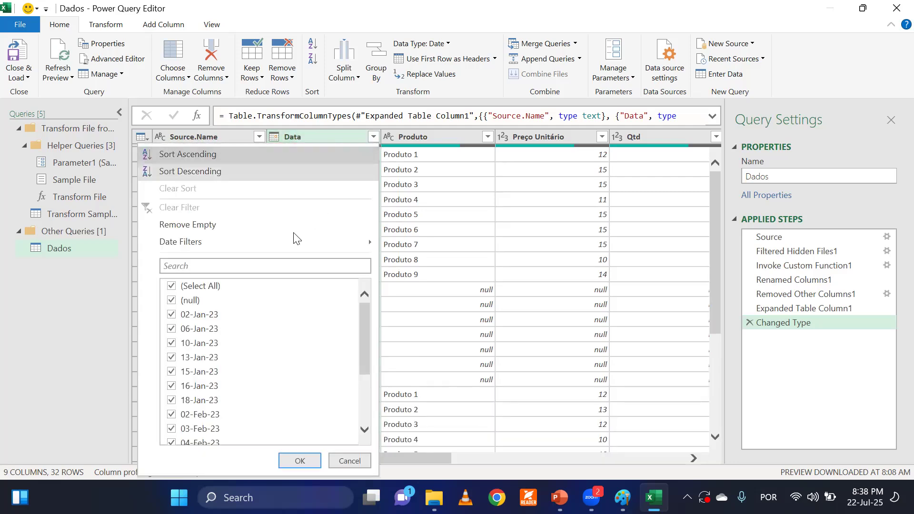
left_click(189, 300)
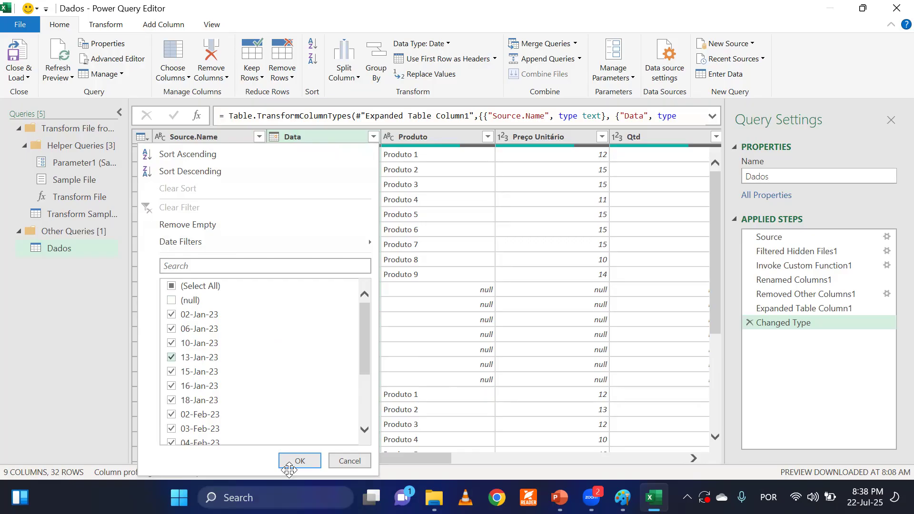
left_click(291, 462)
left_click(351, 276)
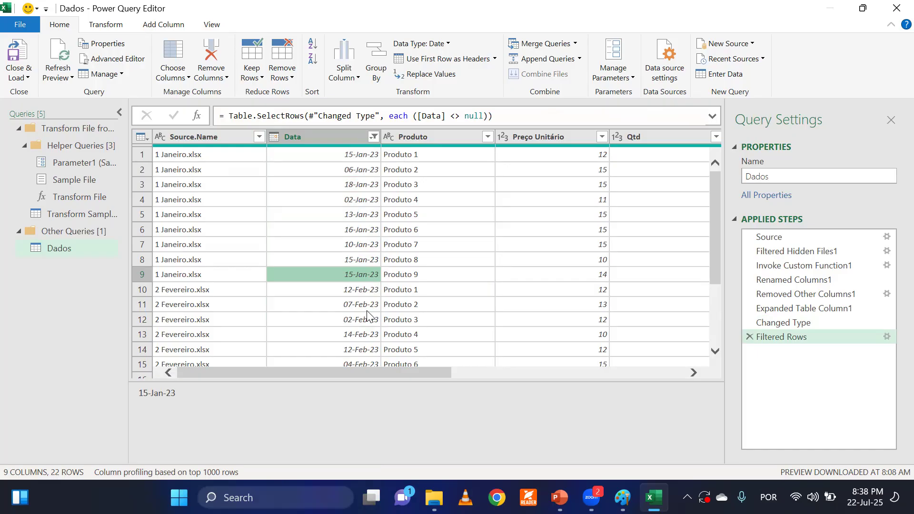
Inspect the contents of Column6, Column7 and Column8 in the filtered Dados query.
left_click_drag(408, 370, 678, 365)
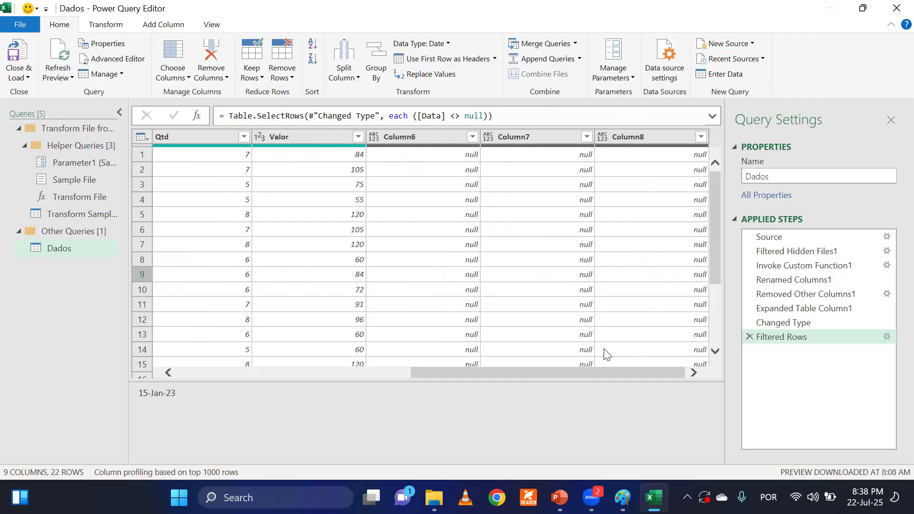
left_click(452, 217)
left_click(508, 221)
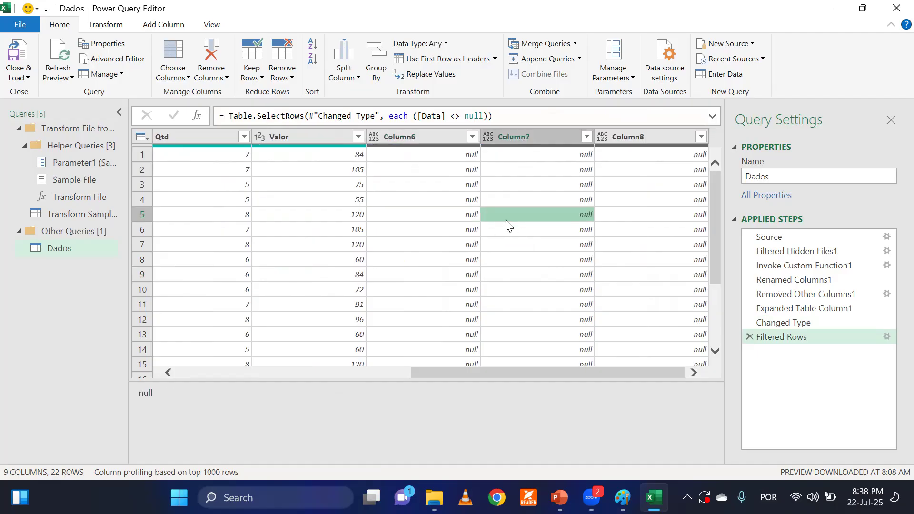
left_click(633, 228)
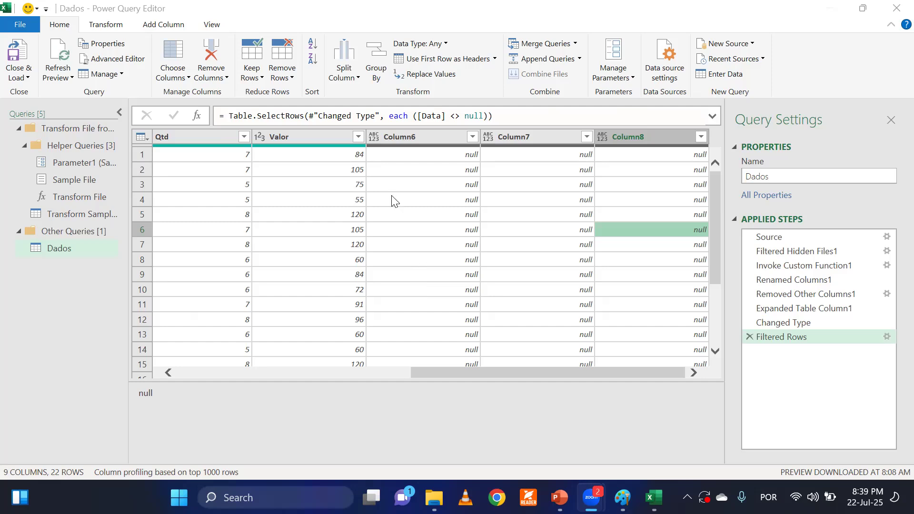
left_click(419, 138)
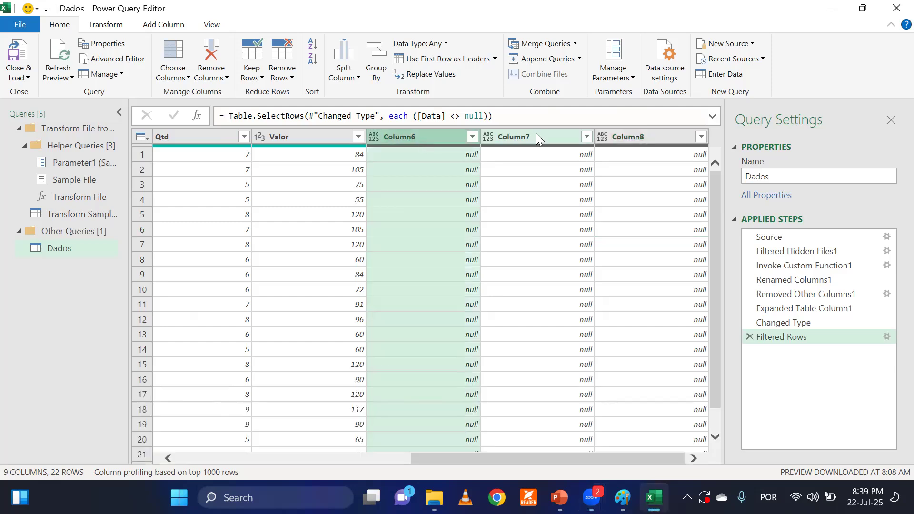
left_click(537, 136)
left_click(667, 135)
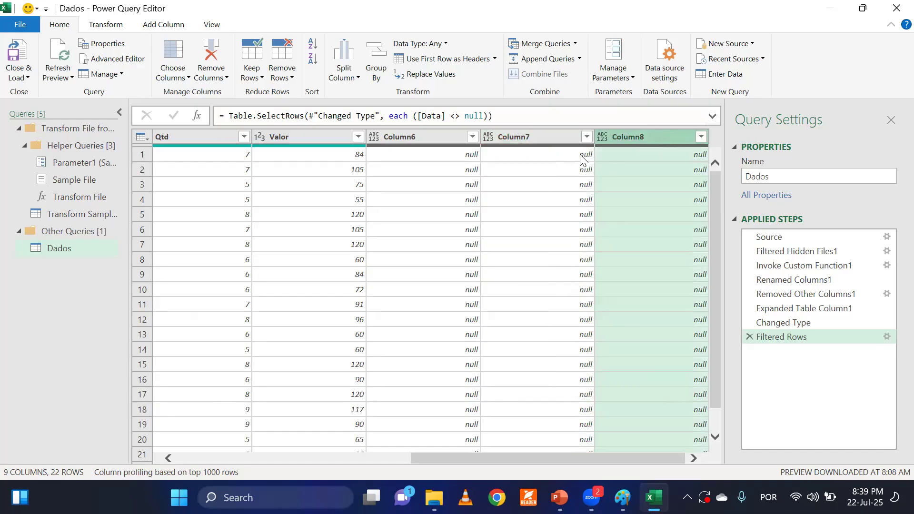
left_click(444, 138)
left_click(530, 136)
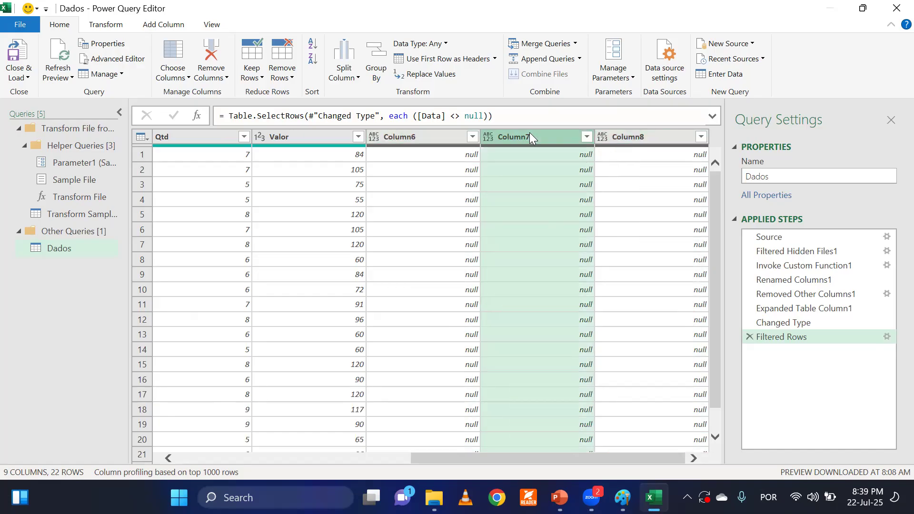
left_click(621, 136)
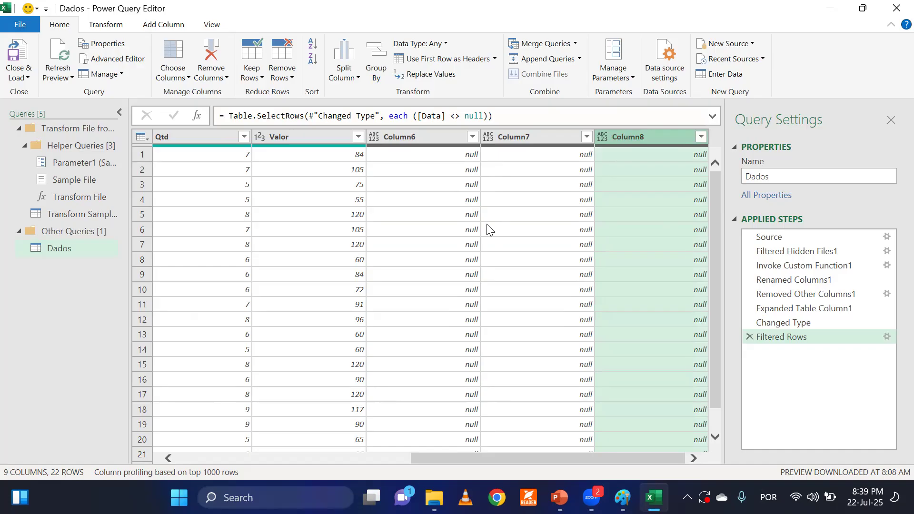
left_click(399, 137)
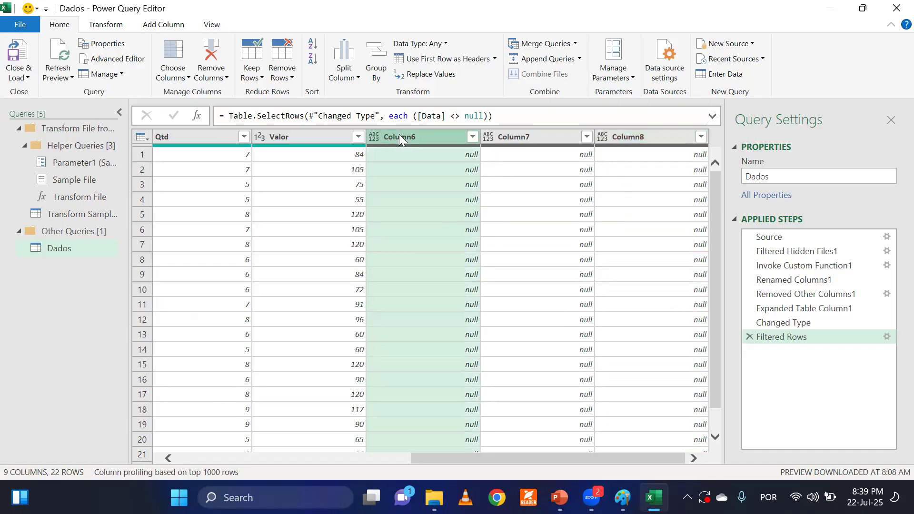
left_click(647, 135, "shift")
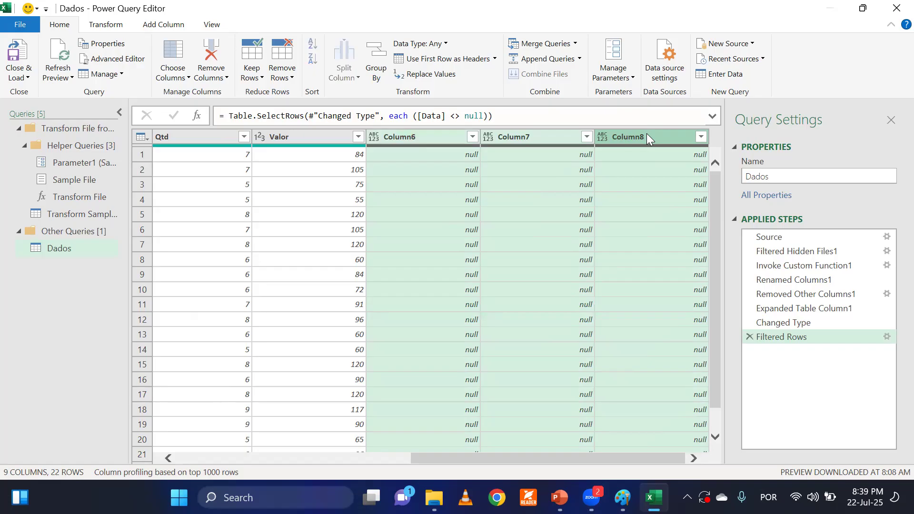
right_click(519, 137)
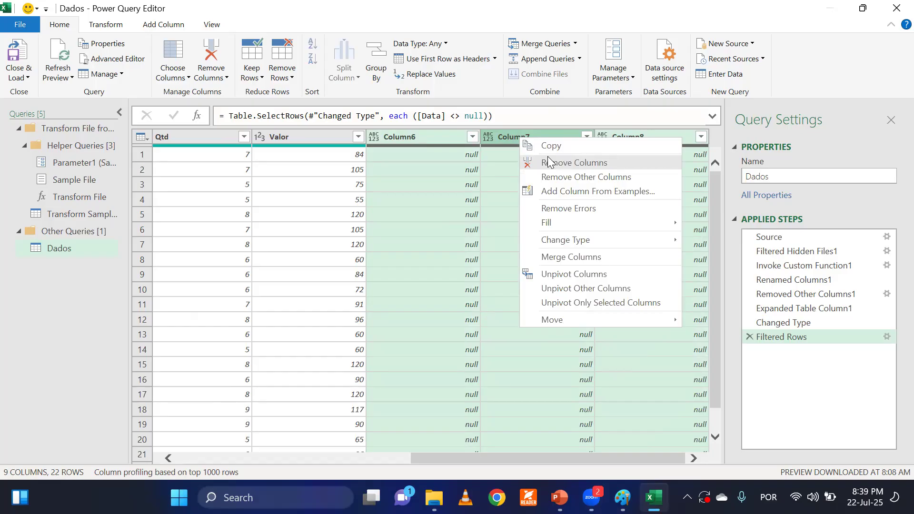
left_click(427, 212)
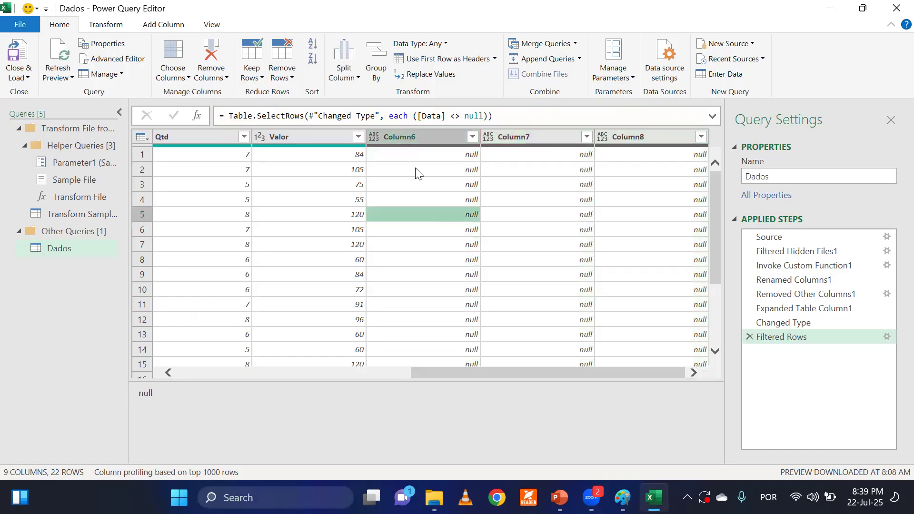
left_click(414, 135)
left_click(499, 138)
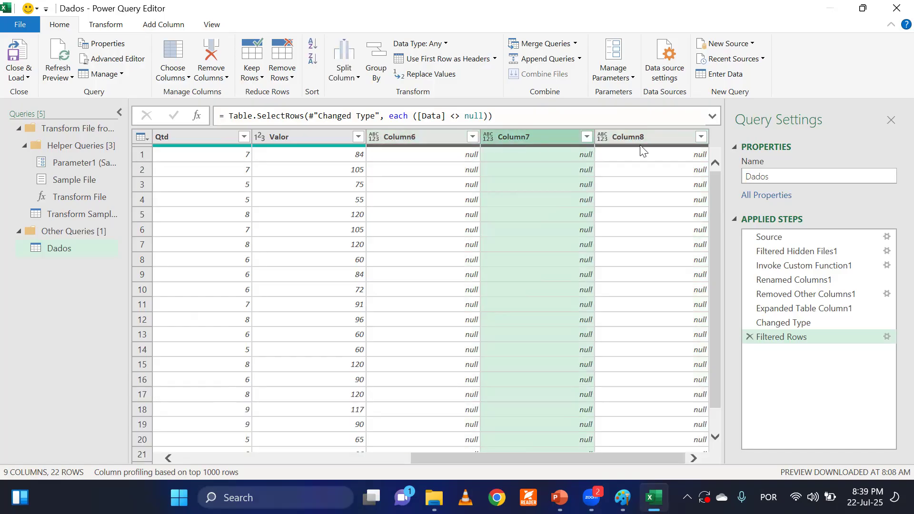
left_click(647, 138)
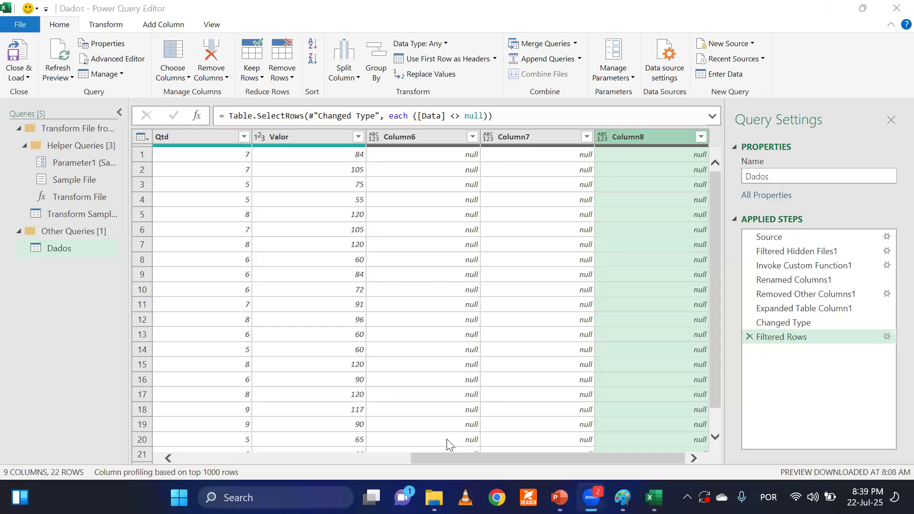
Keep only the columns from Source.Name through Valor and remove all other columns from the Dados query.
left_click(452, 458)
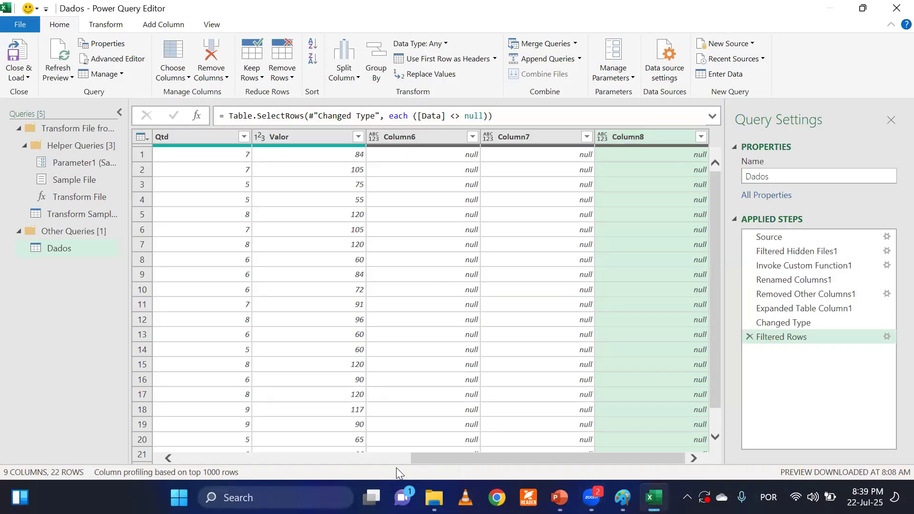
left_click_drag(420, 454, 179, 474)
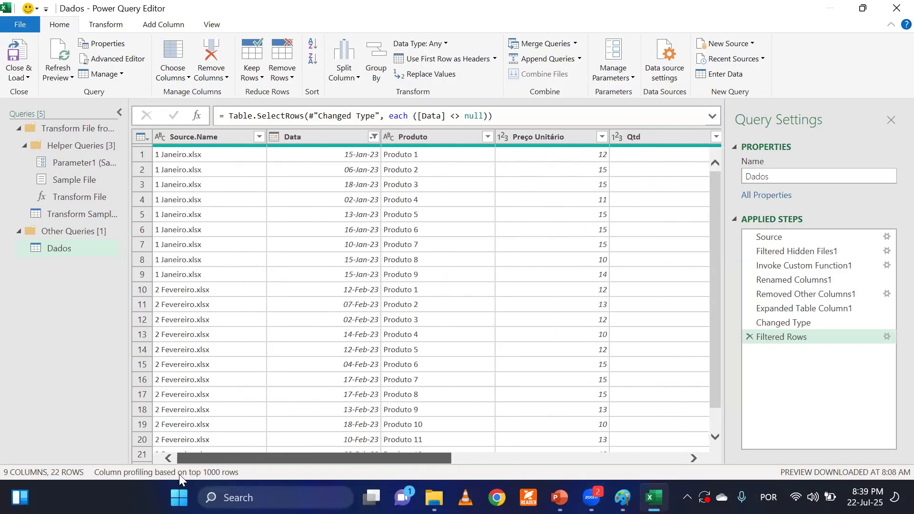
left_click(231, 139)
left_click_drag(267, 461, 383, 447)
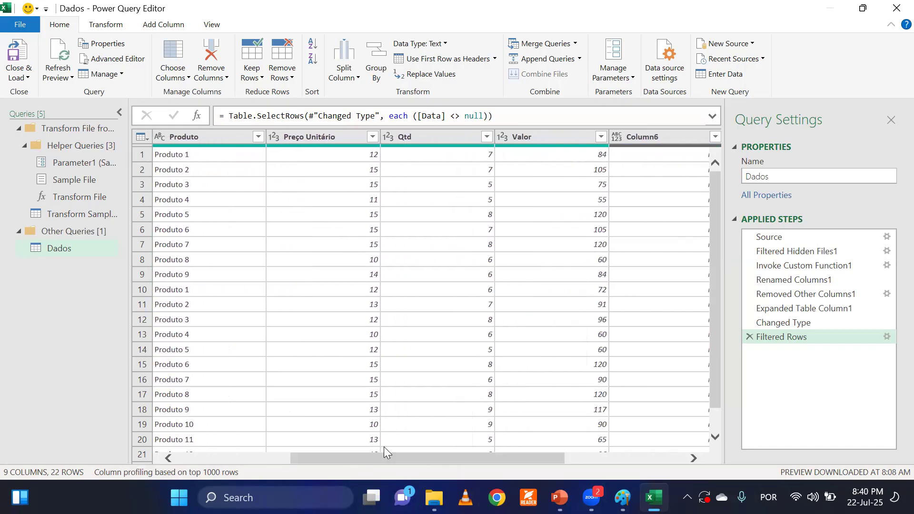
left_click(528, 136, "shift")
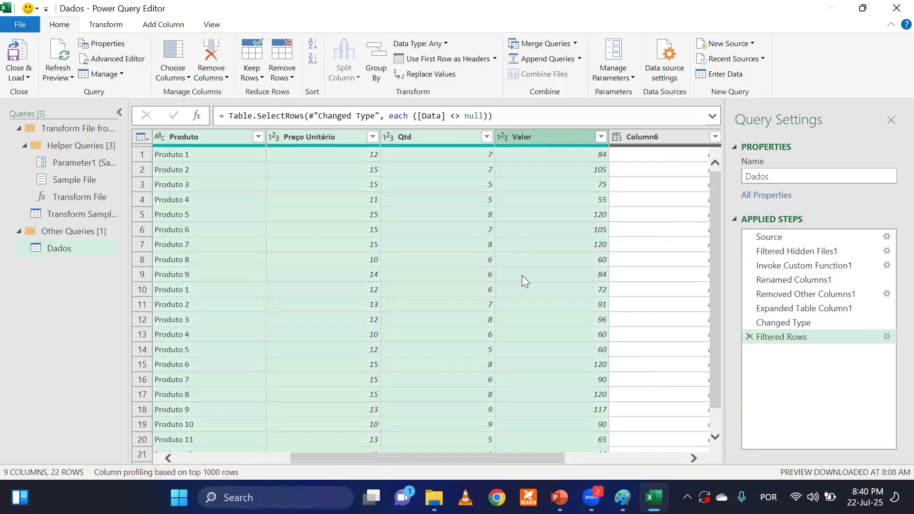
left_click_drag(503, 459, 426, 459)
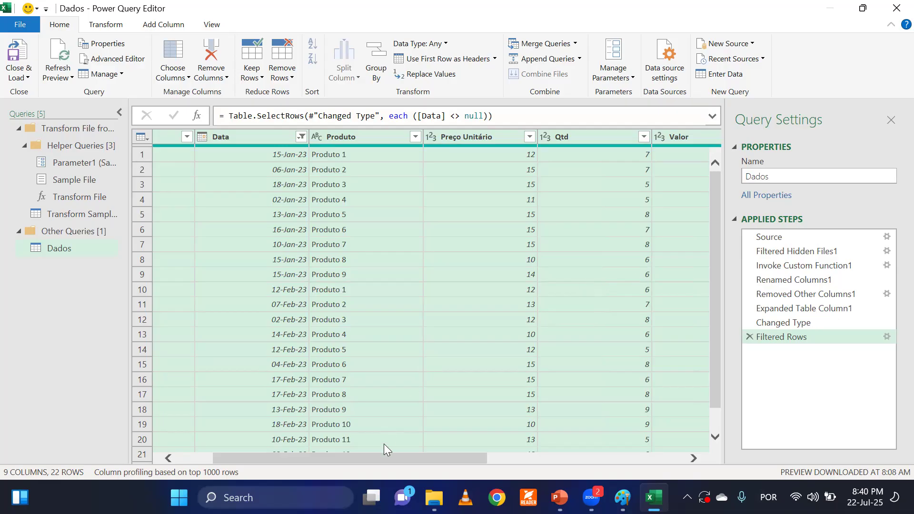
left_click_drag(385, 453, 504, 458)
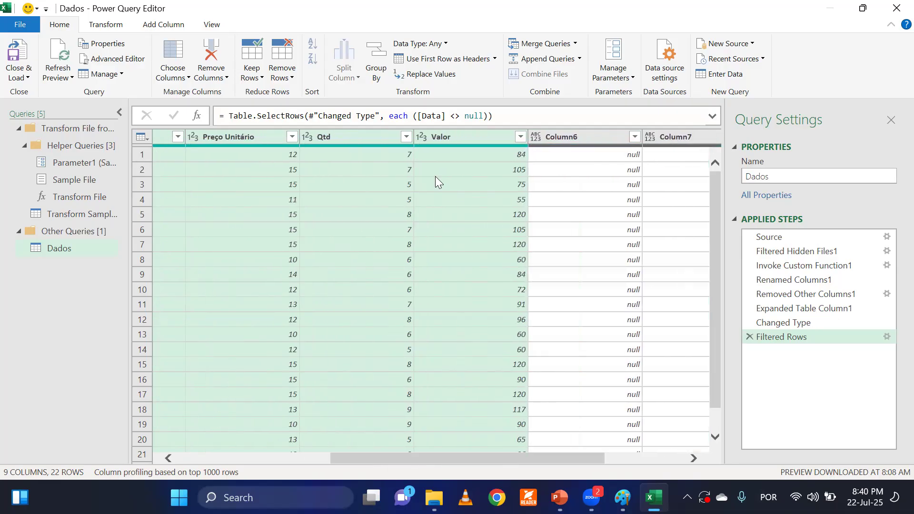
right_click(447, 134)
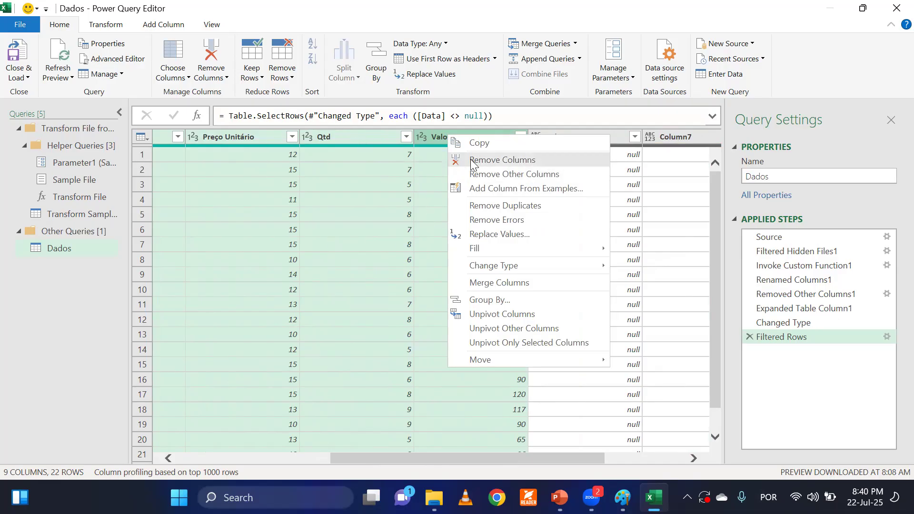
left_click(509, 181)
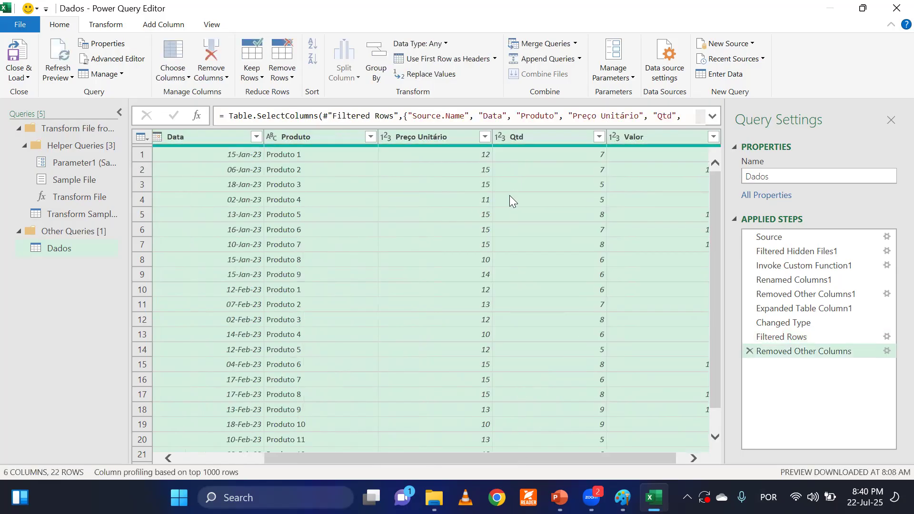
mouse_move(413, 456)
left_mouse_down()
mouse_move(327, 448)
mouse_move(422, 456)
left_mouse_up()
left_click(504, 287)
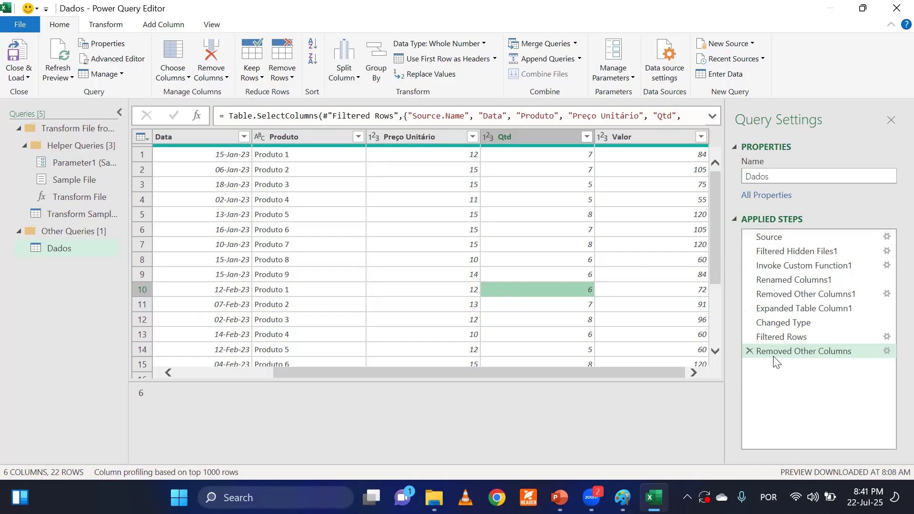
Review the applied steps of the Dados query one by one, from Source through Expanded Table Column1.
left_click(783, 245)
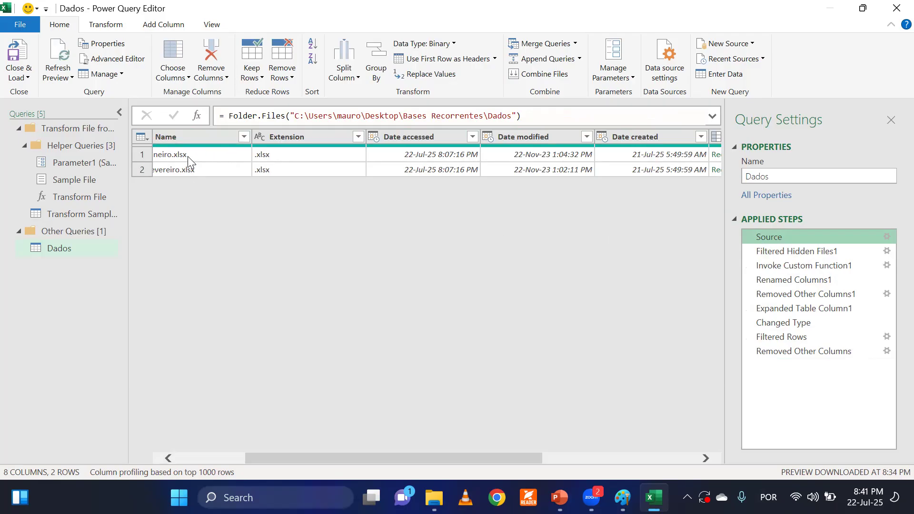
left_click(785, 252)
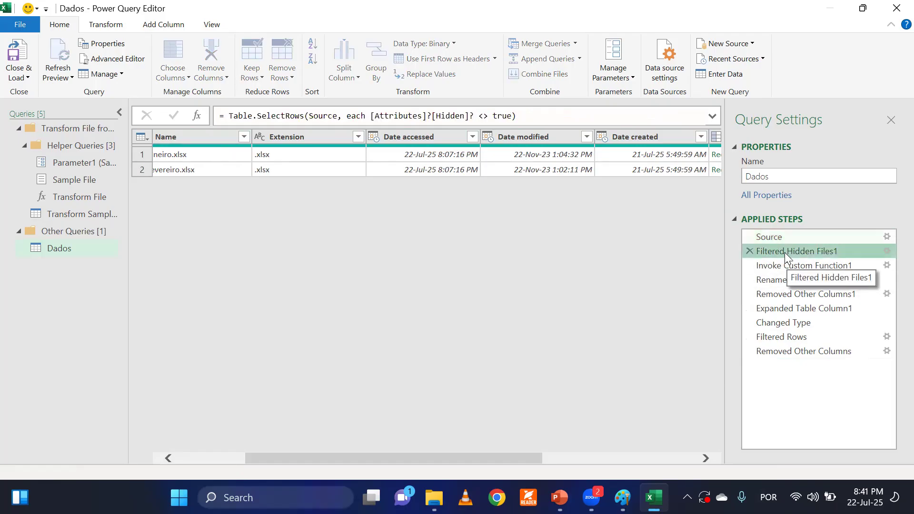
left_click(790, 265)
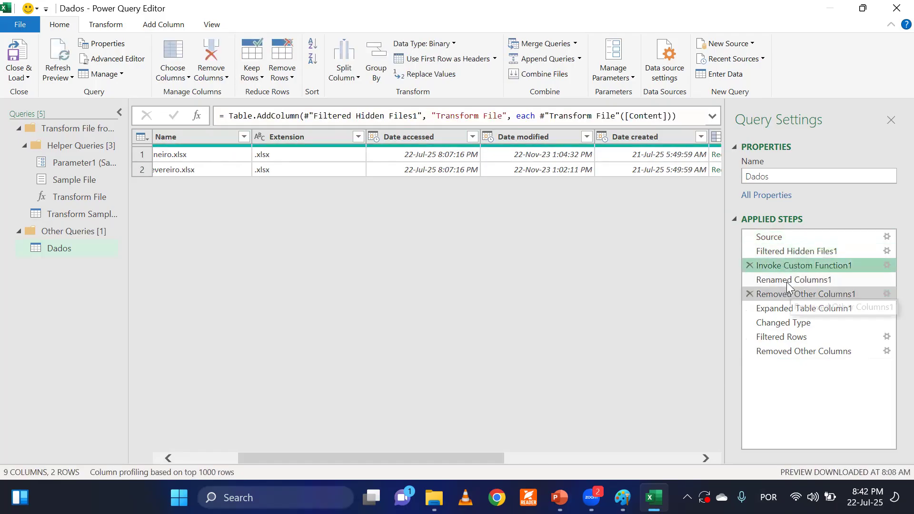
left_click(787, 280)
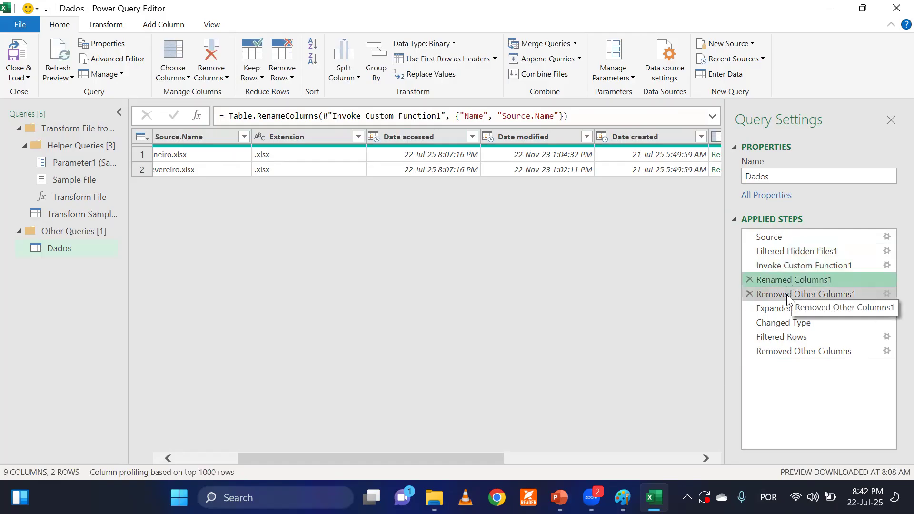
left_click(786, 294)
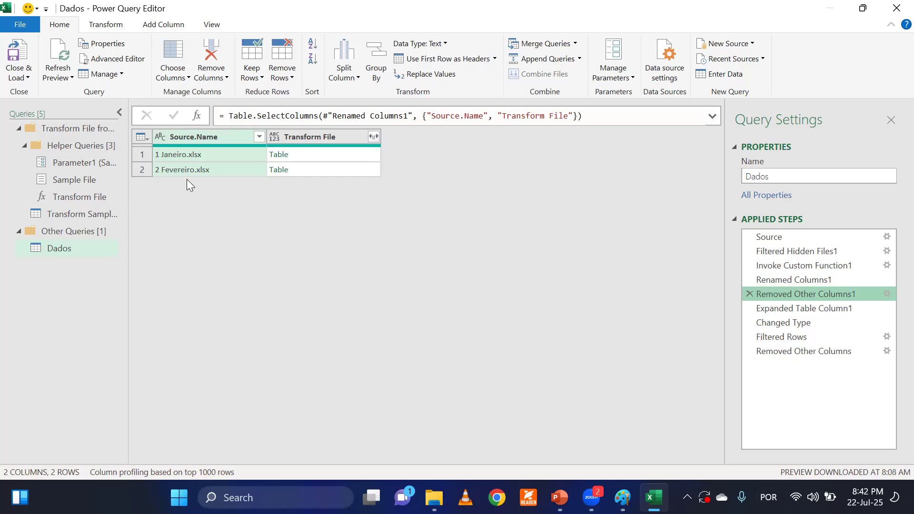
left_click(770, 307)
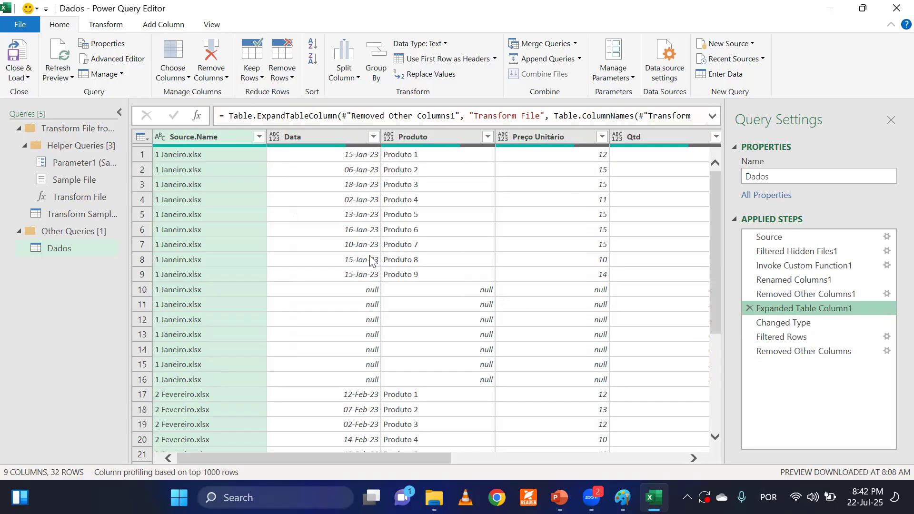
Examine the Changed Type step, checking the Data, Produto and Preço Unitário data types and the null rows.
left_click(785, 325)
left_click(356, 184)
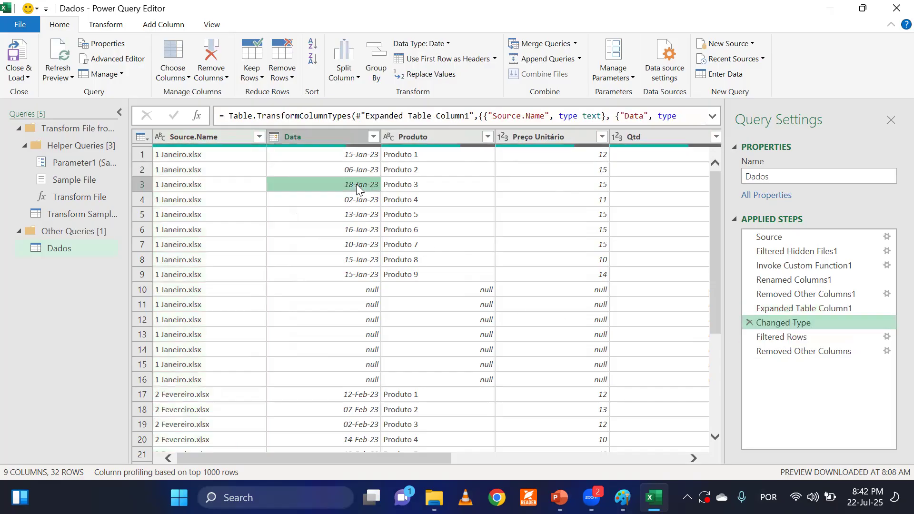
left_click(409, 169)
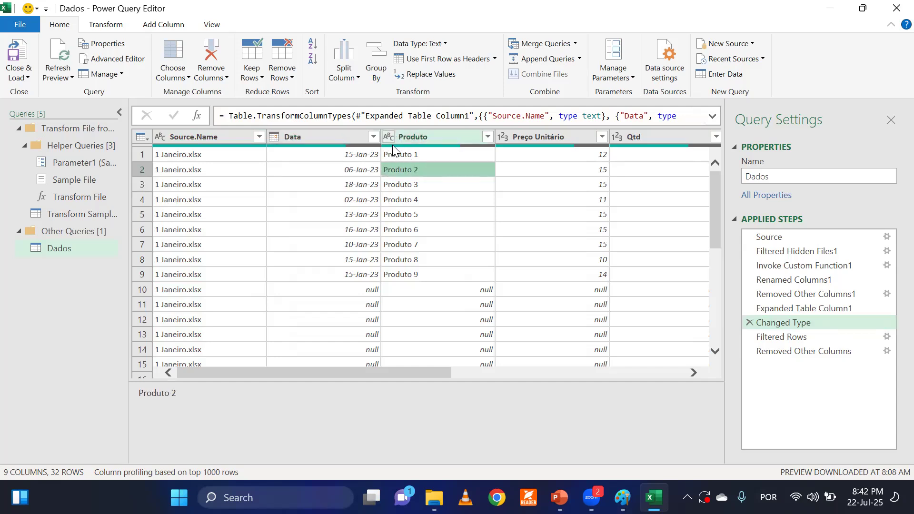
left_click(537, 202)
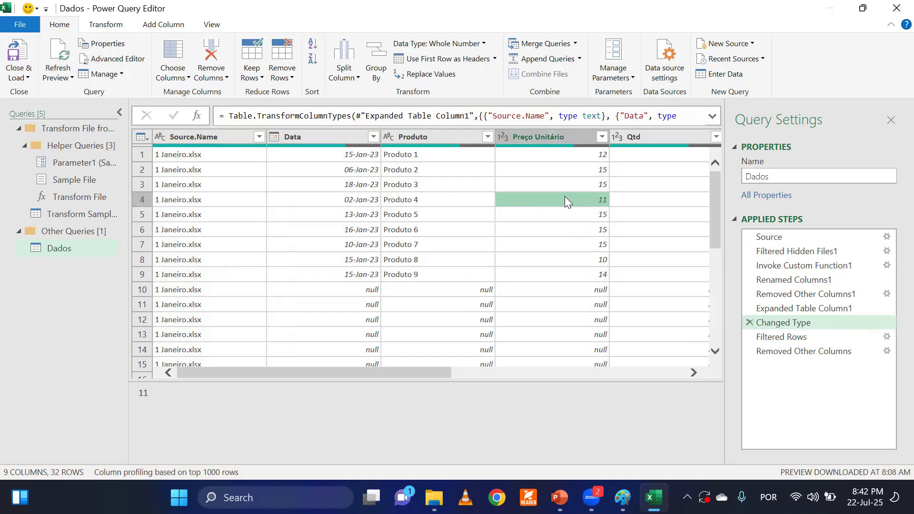
left_click(388, 289)
scroll(388, 292, "down", 1)
scroll(388, 292, "down", 1)
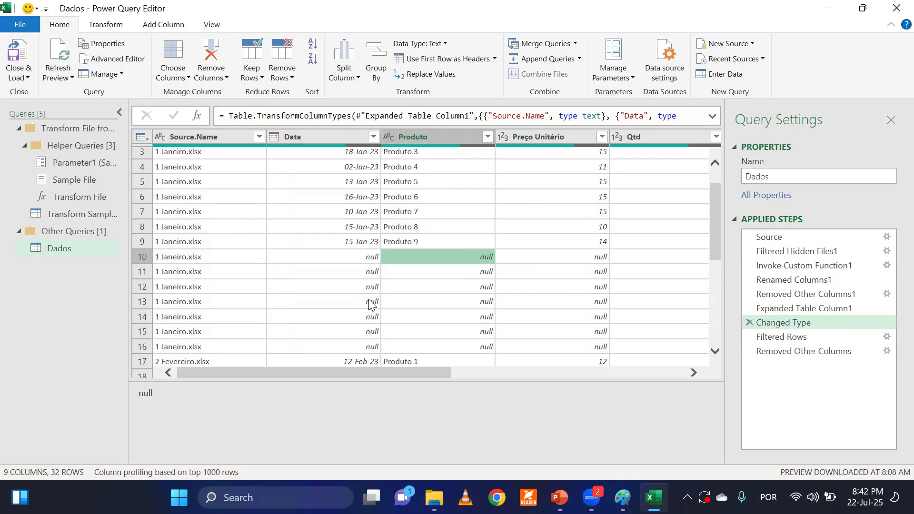
left_click(361, 286)
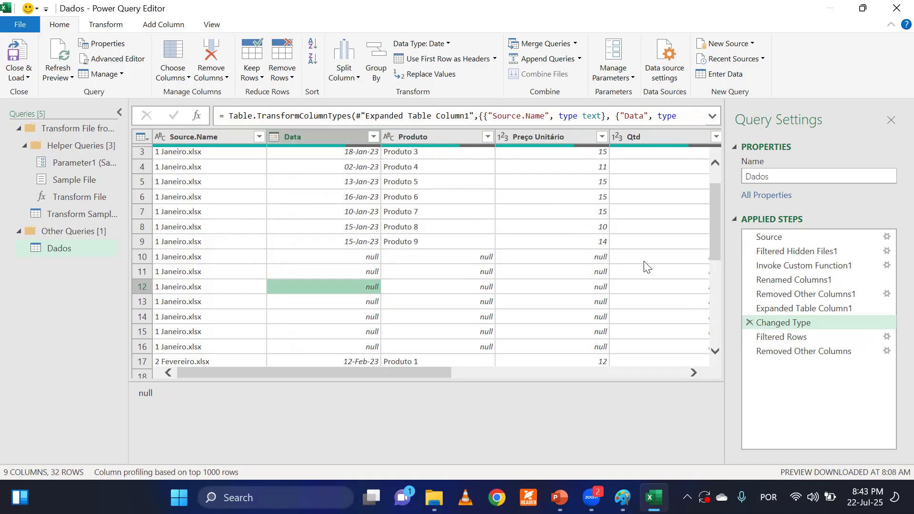
Review the Filtered Rows and Removed Other Columns steps of the Dados query across all columns.
left_click(774, 337)
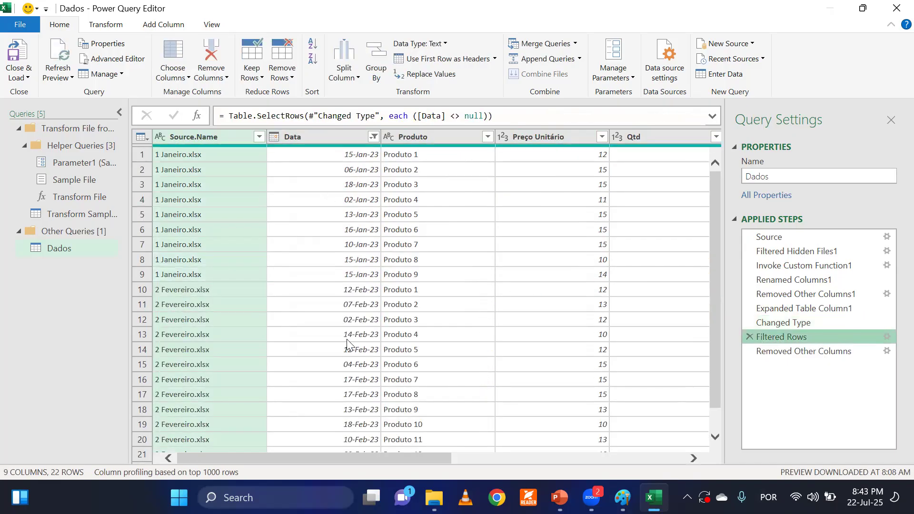
left_click_drag(357, 457, 651, 453)
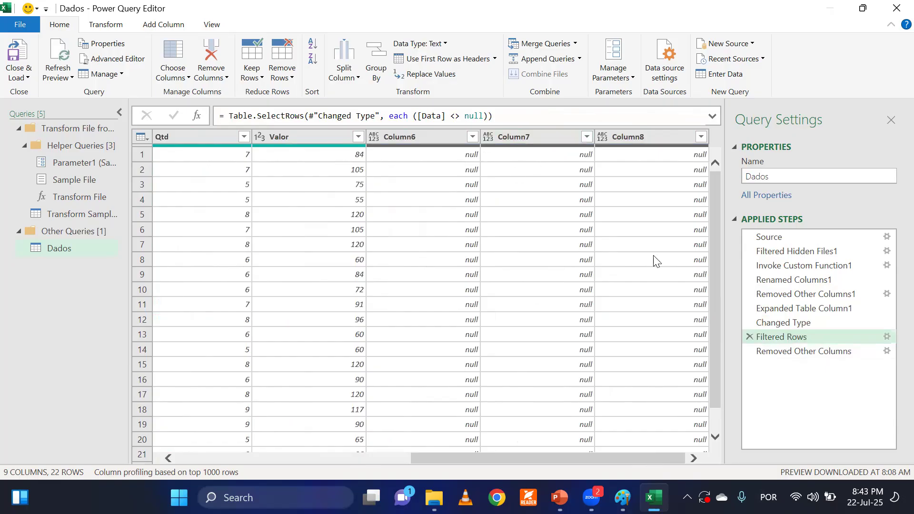
left_click(804, 351)
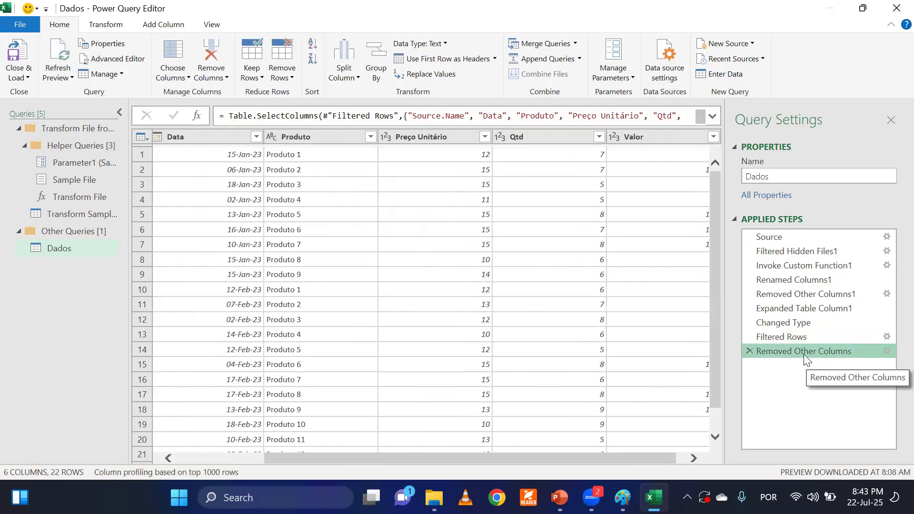
left_click(608, 362)
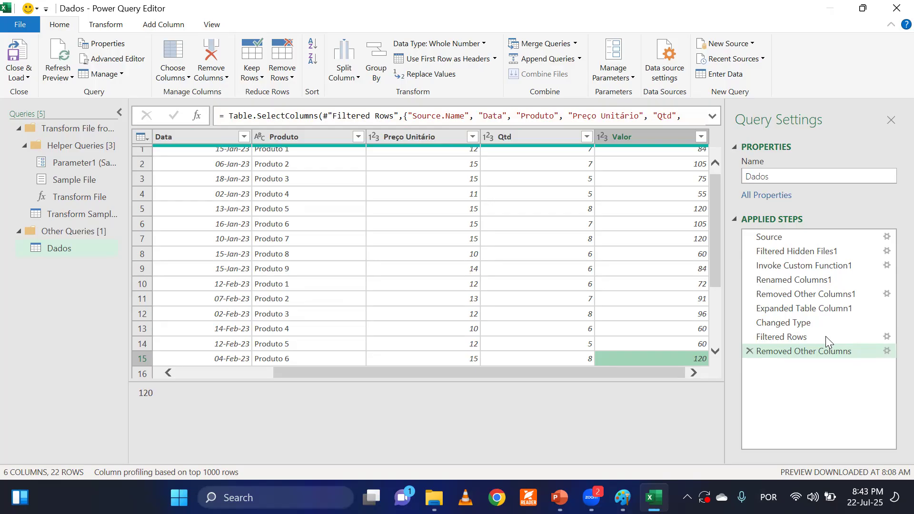
left_click_drag(383, 373, 289, 381)
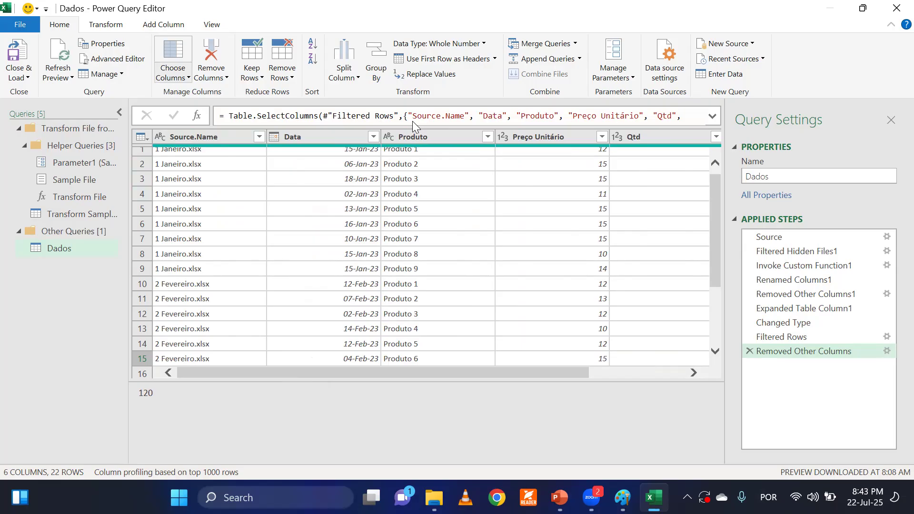
Add a column with the name of the month extracted from the Data column of the Dados query.
left_click(332, 282)
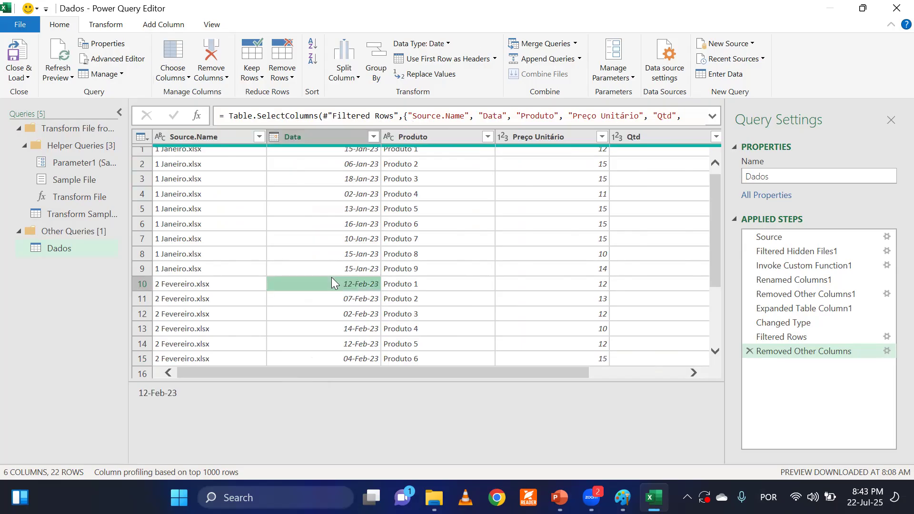
left_click(334, 240)
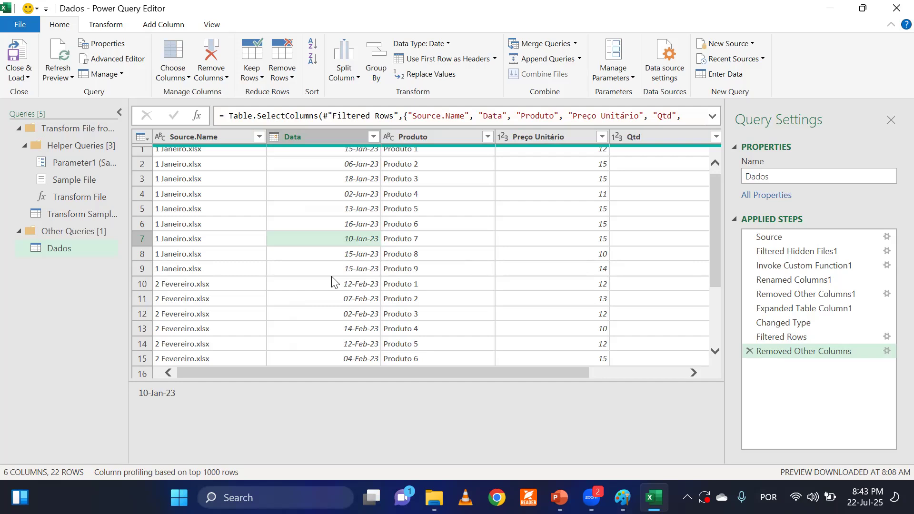
left_click(317, 143)
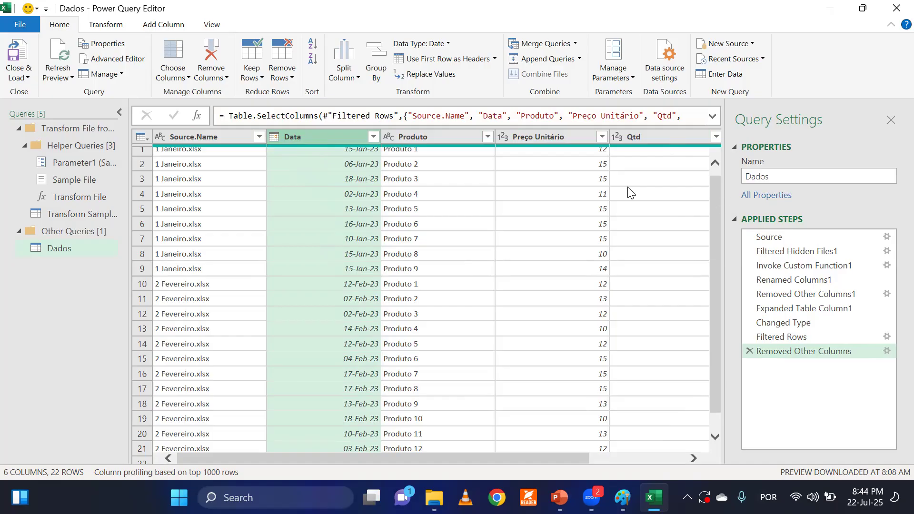
left_click(163, 26)
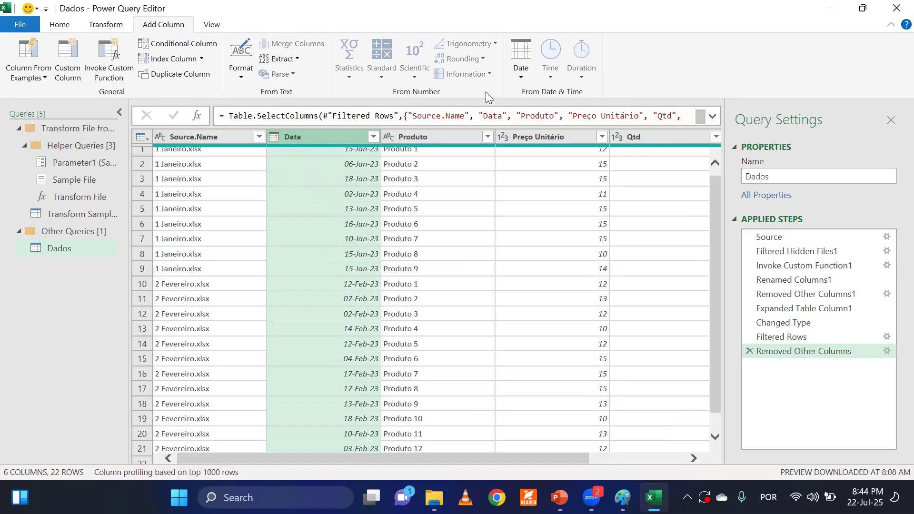
left_click(522, 68)
mouse_move(540, 157)
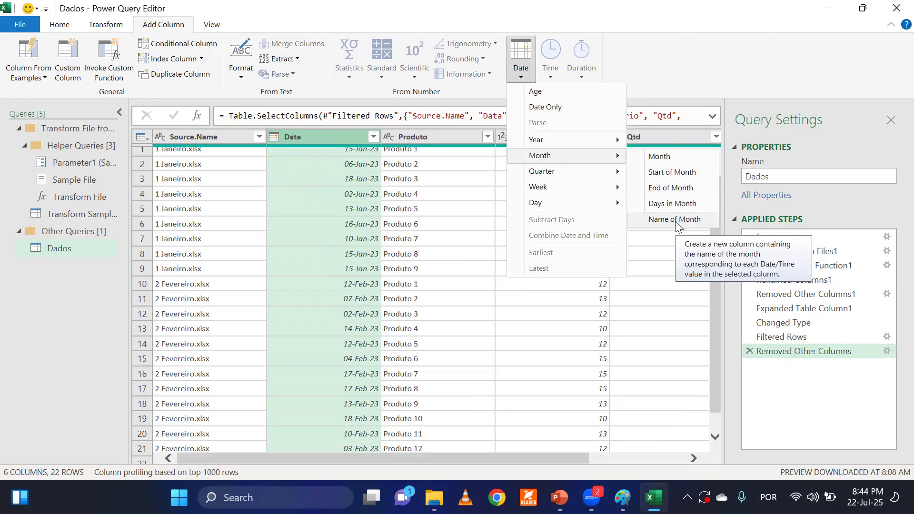
left_click(360, 177)
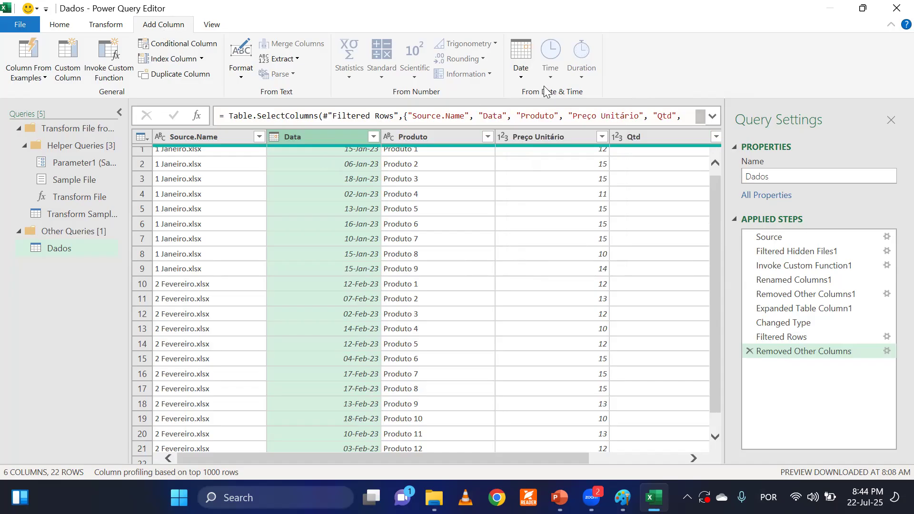
left_click(518, 67)
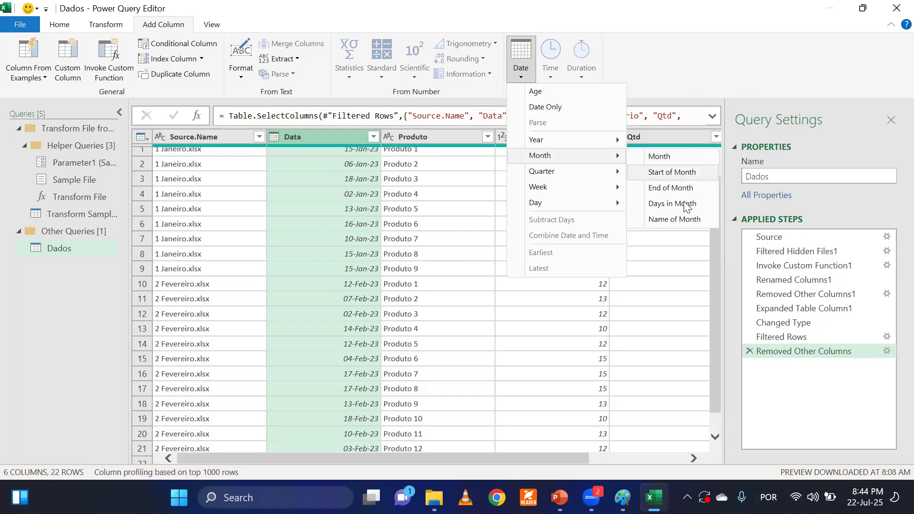
left_click(665, 220)
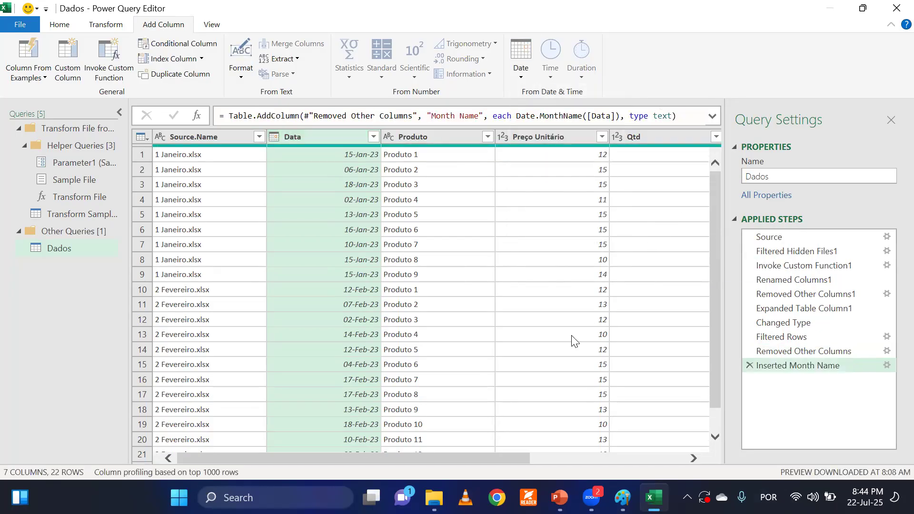
Check the month names in the new Month Name column against the January and February rows.
left_click(646, 458)
left_click(644, 154)
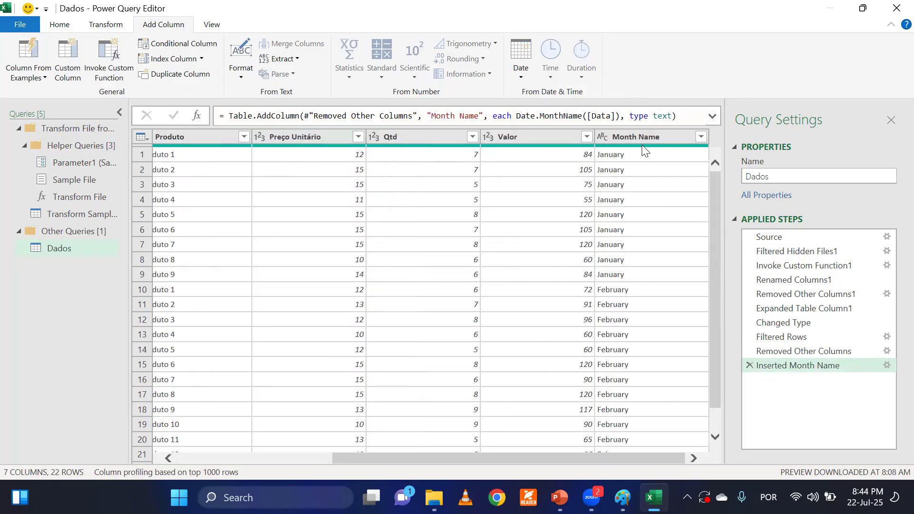
left_click(634, 379)
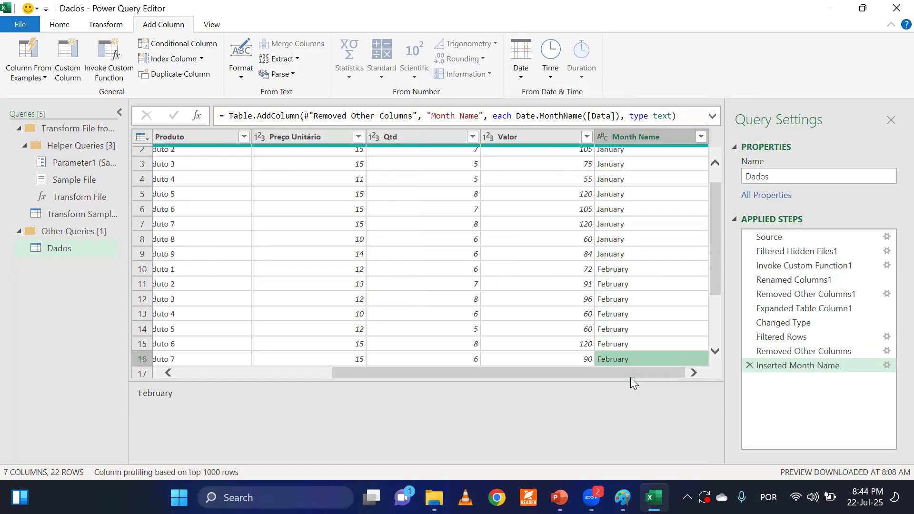
left_click(629, 182)
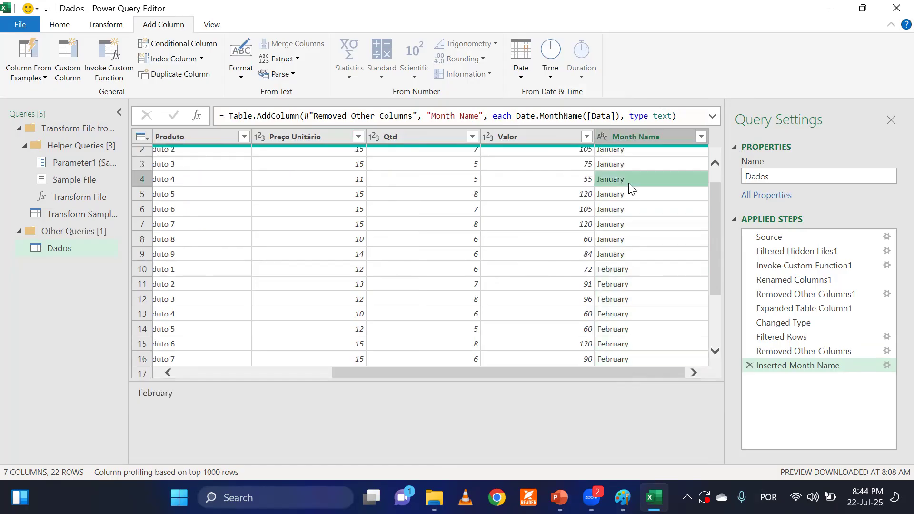
left_click(627, 364)
left_click(628, 226)
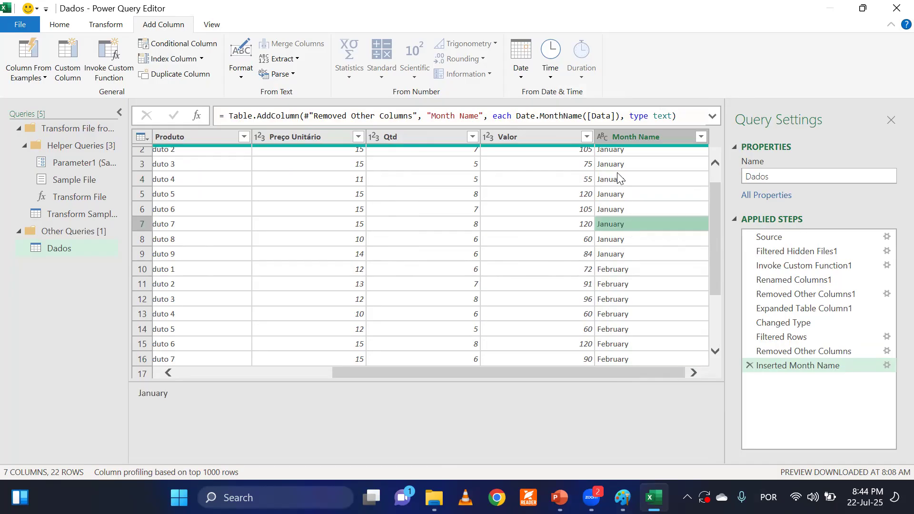
Rename the Month Name column as Mes.
left_click(632, 137)
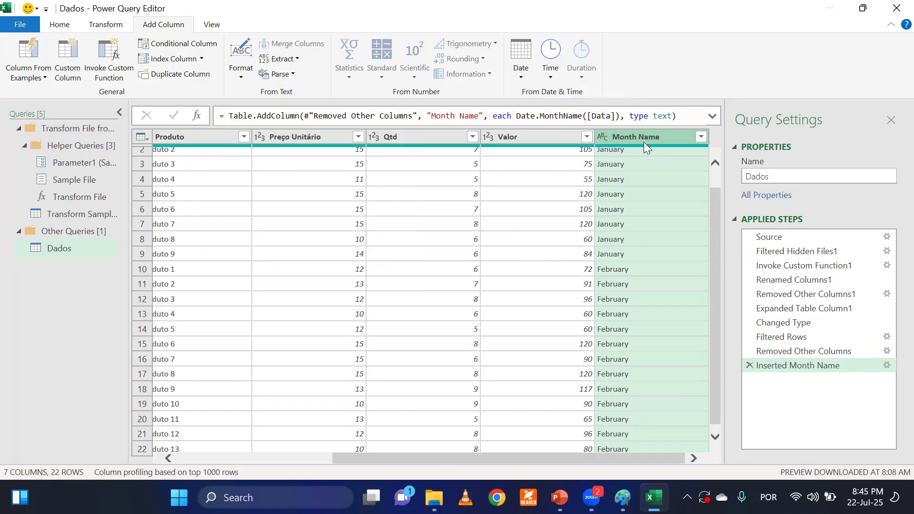
double_click(632, 138)
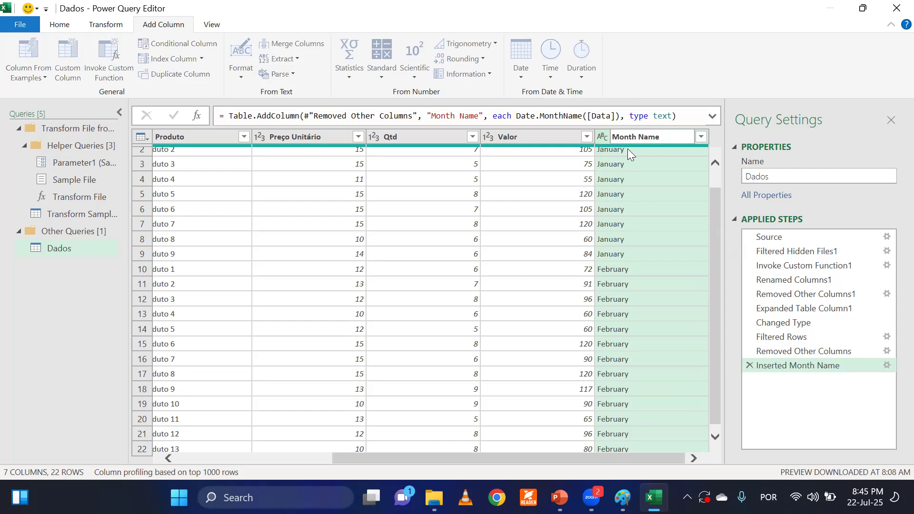
key("BackSpace")
key("BackSpace")
key("BackSpace")
key("BackSpace")
key("BackSpace")
key("BackSpace")
key("BackSpace")
key("BackSpace")
key("BackSpace")
key("BackSpace")
type("mÊS")
key("BackSpace")
key("BackSpace")
key("BackSpace")
type("Mes")
key("Return")
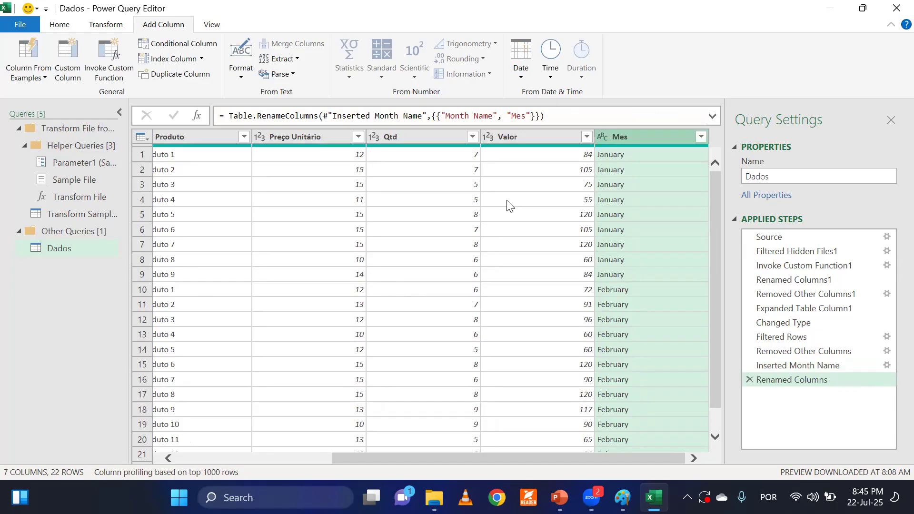
Close the Power Query Editor and load the Dados query into the Relatório workbook as a table.
scroll(478, 458, "left", 5)
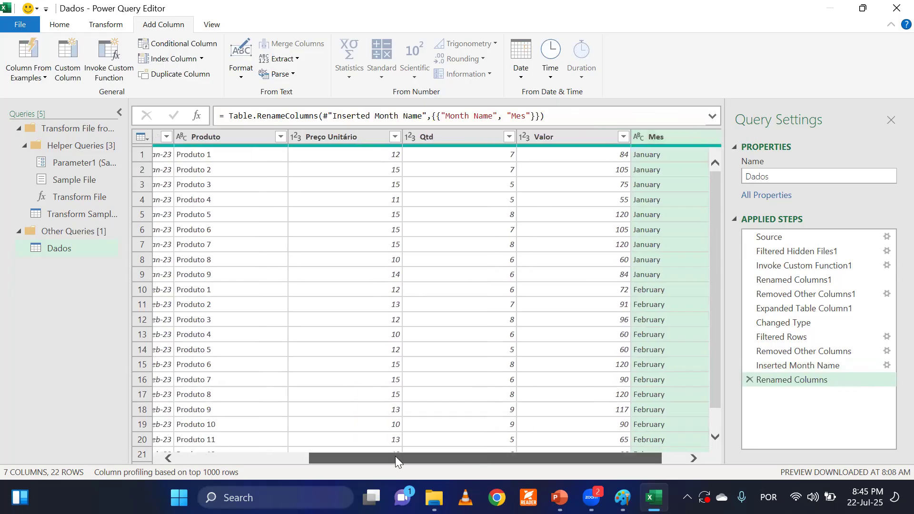
scroll(473, 448, "right", 5)
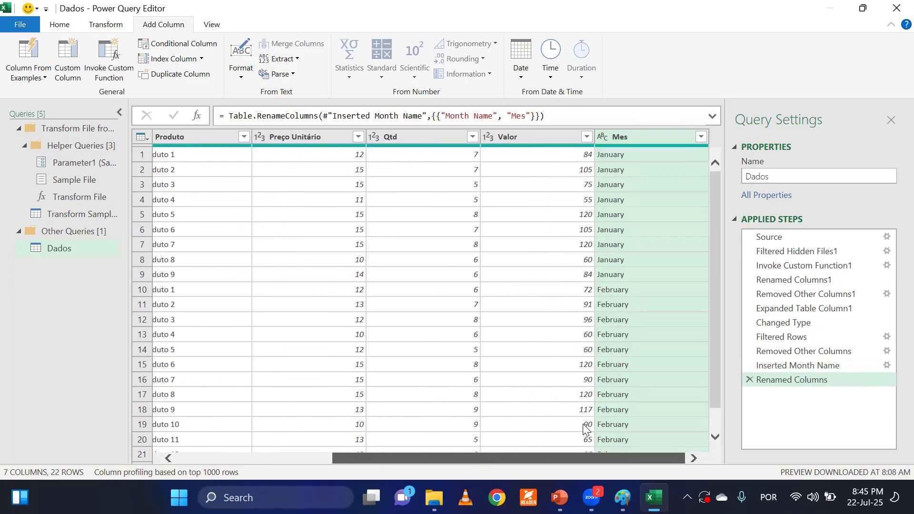
scroll(362, 458, "left", 5)
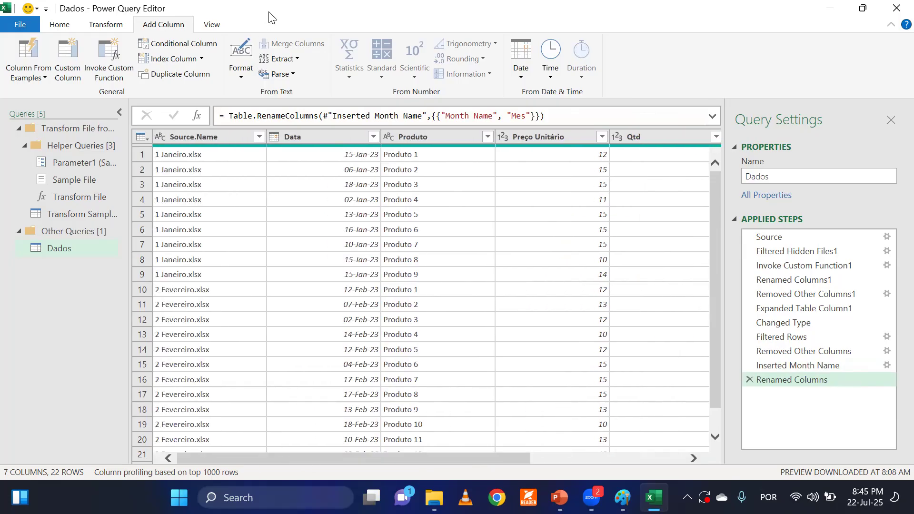
double_click(269, 17)
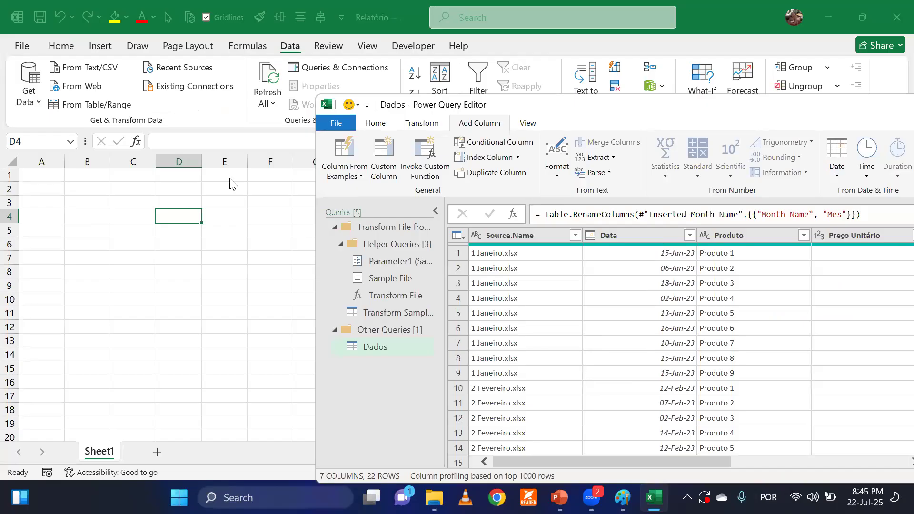
left_click(375, 124)
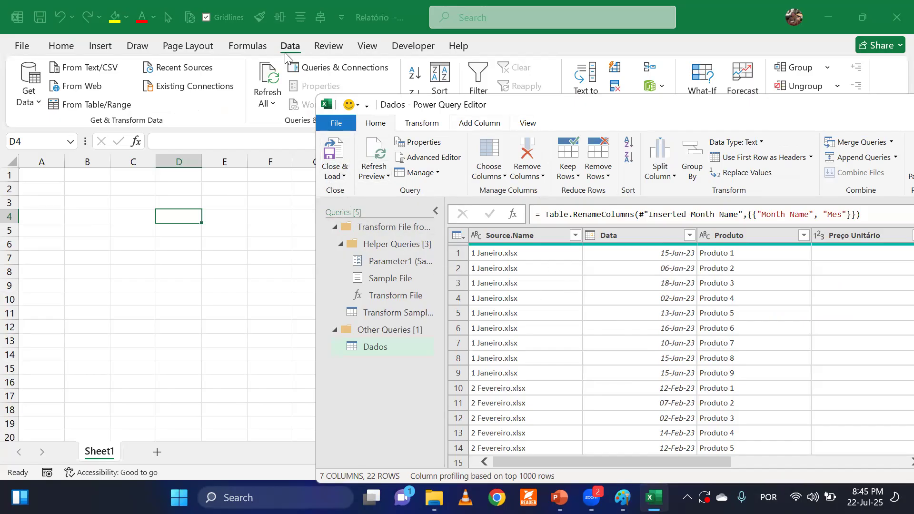
left_click(336, 157)
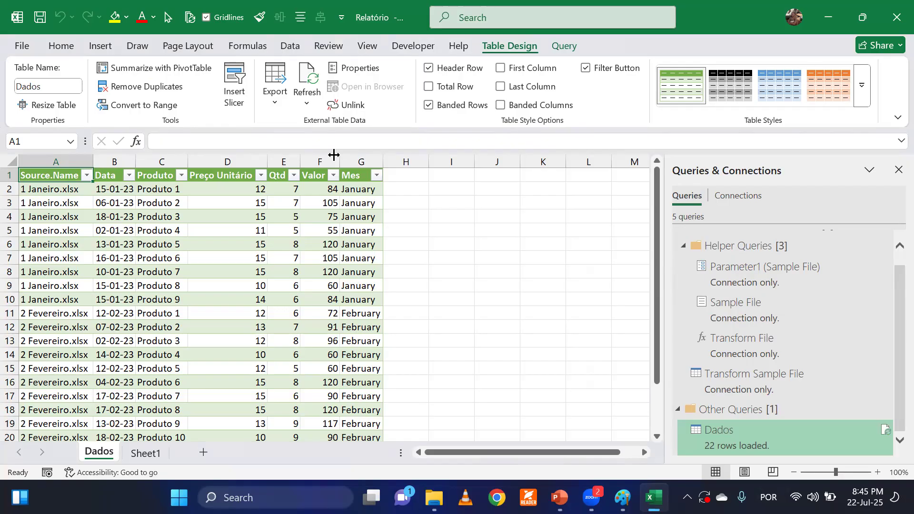
Look through the loaded Dados table down to its last row and collapse the ribbon.
left_click(424, 229)
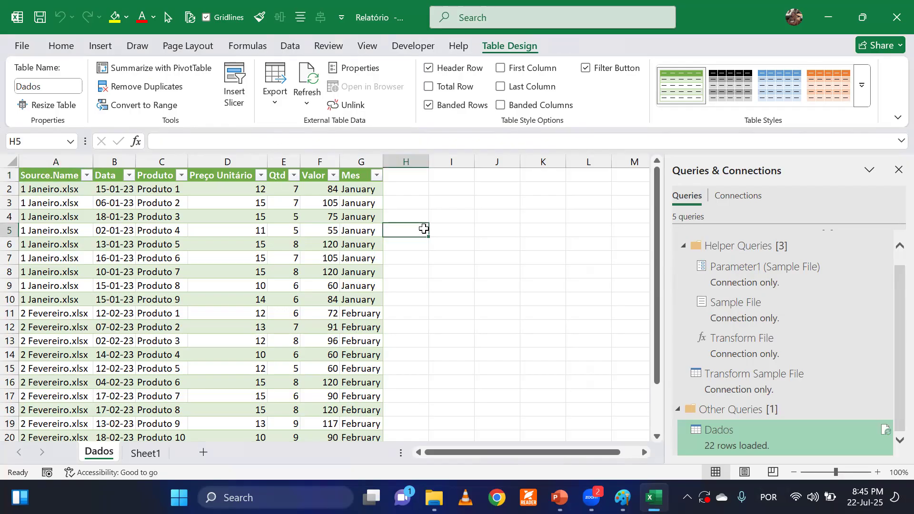
scroll(424, 229, "down", 4)
scroll(424, 229, "down", 1)
scroll(425, 247, "up", 5)
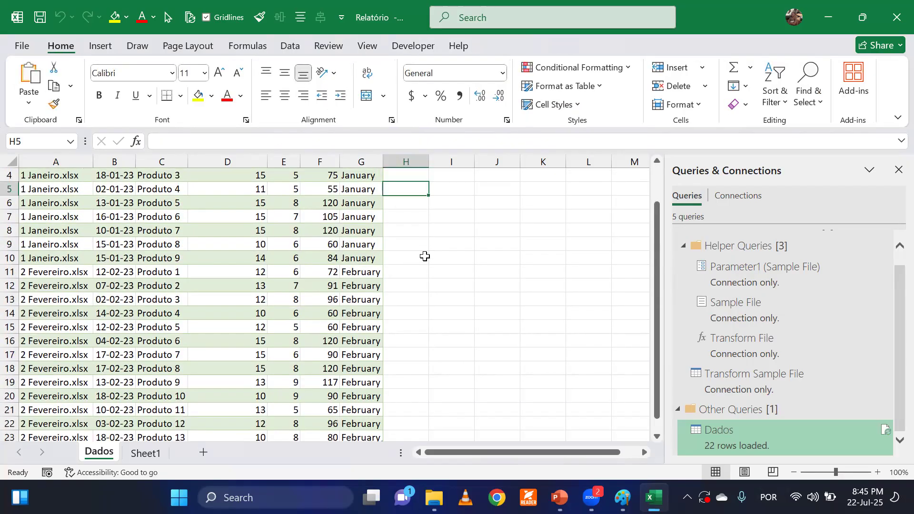
left_click(455, 227)
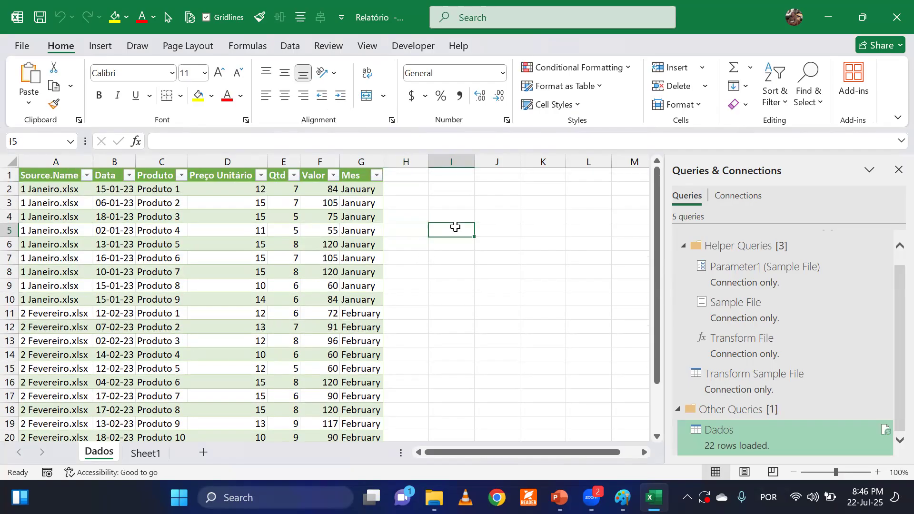
double_click(57, 57)
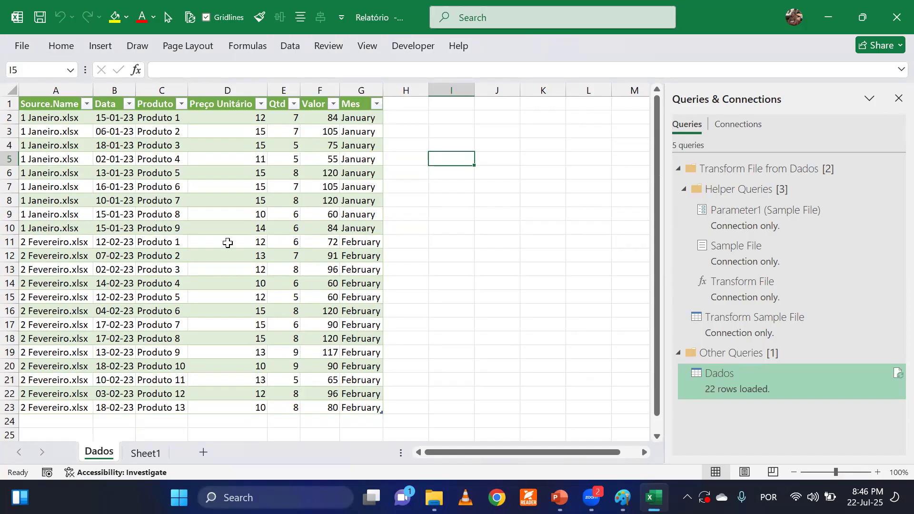
key("alt+Tab")
key("Left")
key("Left")
key("Down")
key("Down")
key("Down")
key("Down")
Hide the Queries & Connections pane to free space beside the Dados table.
left_click(308, 228)
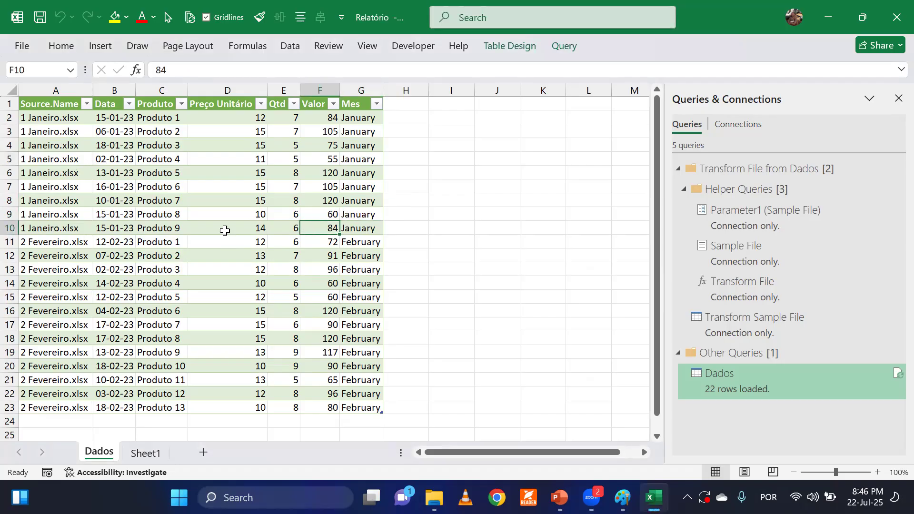
left_click(225, 230)
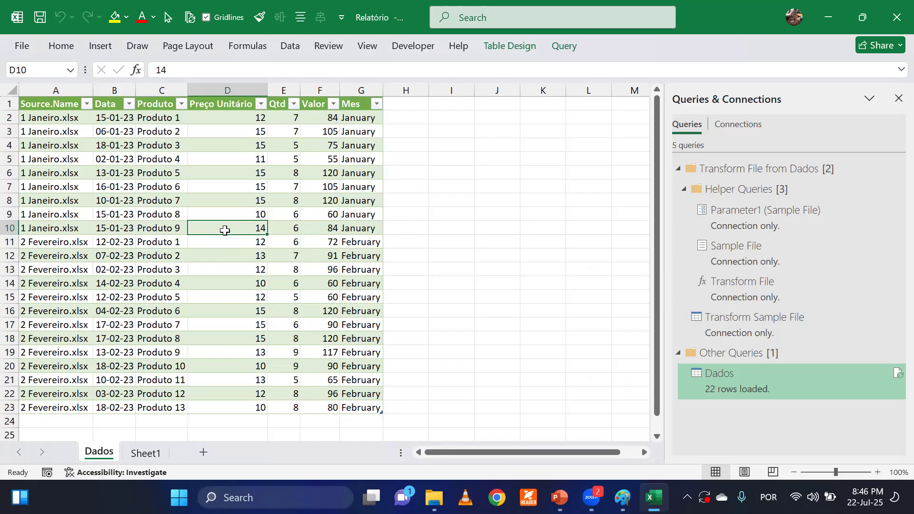
left_click(899, 98)
left_click(447, 211)
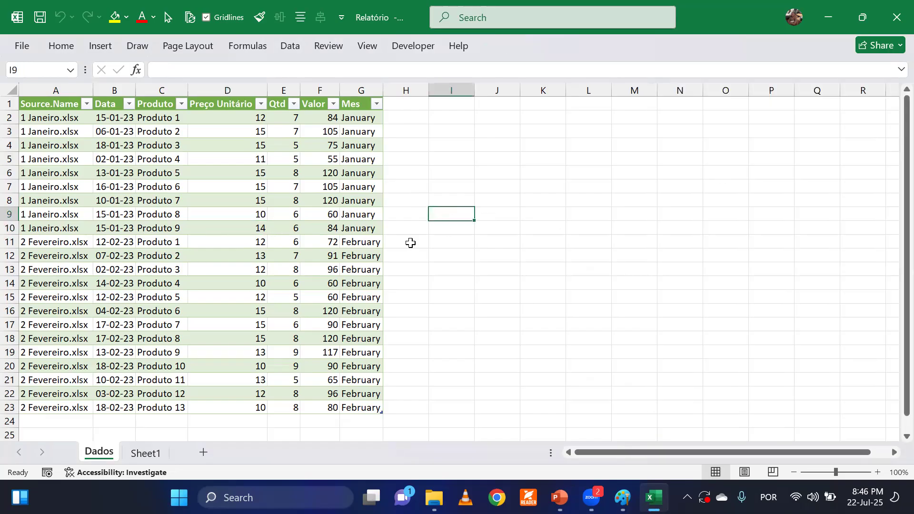
Examine the January entries in the Mes column of the Dados table.
left_click_drag(354, 128, 357, 216)
left_click(431, 224)
left_click_drag(354, 120, 364, 228)
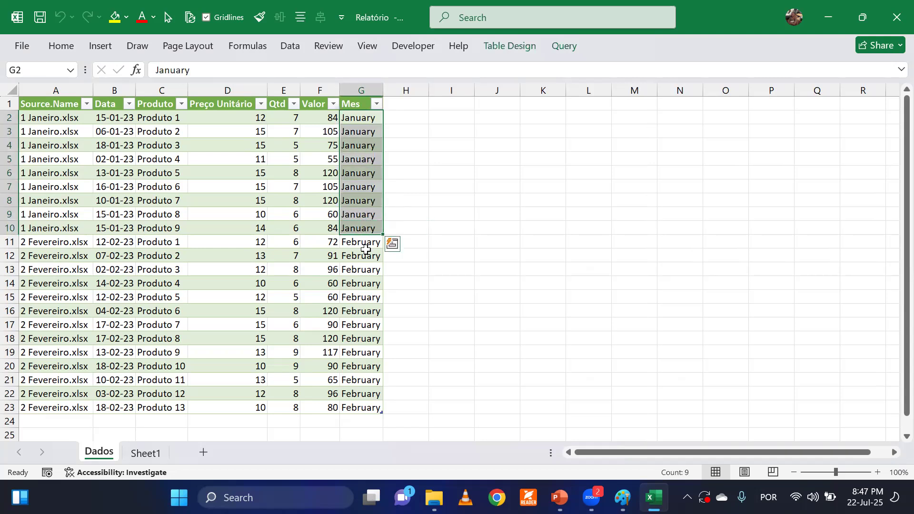
left_click(390, 373)
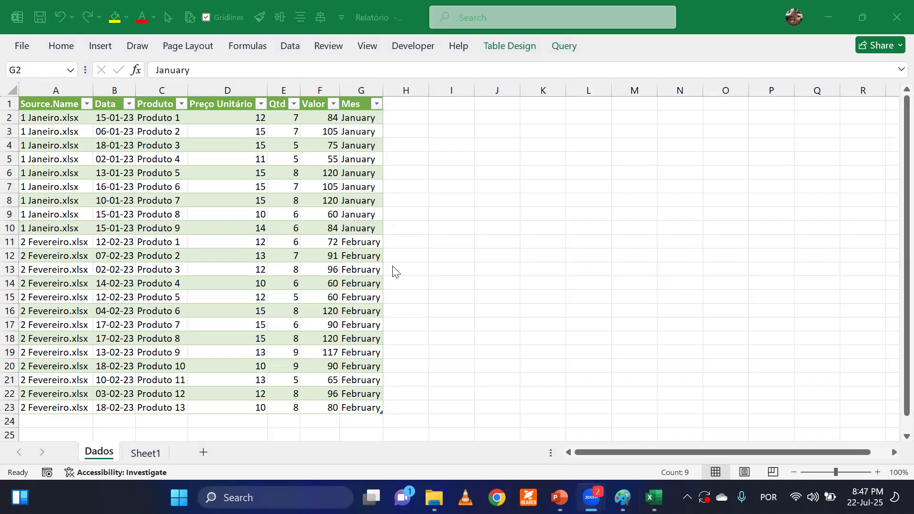
Compare the January and February rows of the Dados table, looking at the Valor and Mes columns.
left_click(361, 163)
left_click(361, 163)
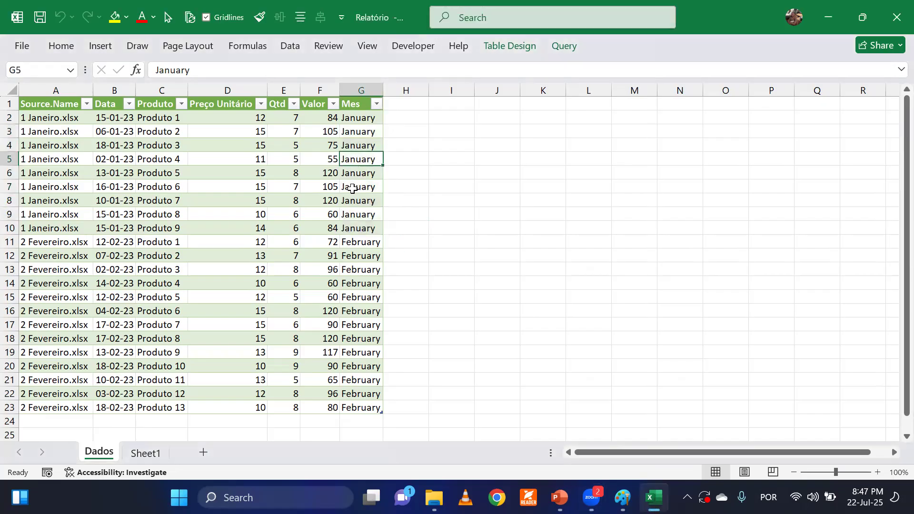
left_click(360, 120)
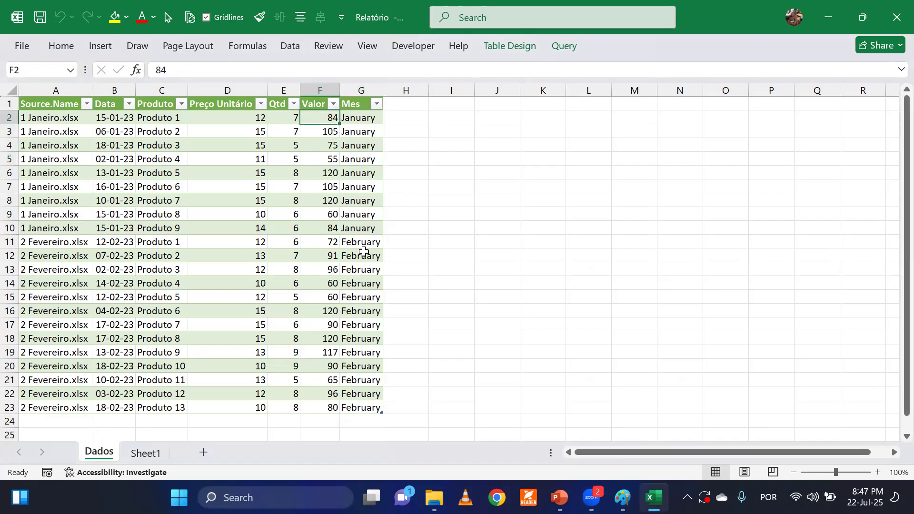
left_click(364, 242)
left_click(334, 241)
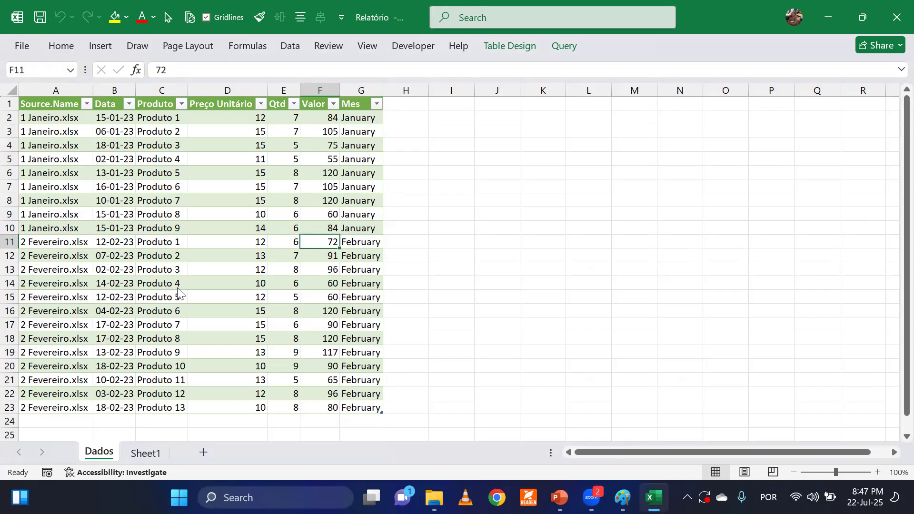
left_click(296, 185)
left_click(328, 214)
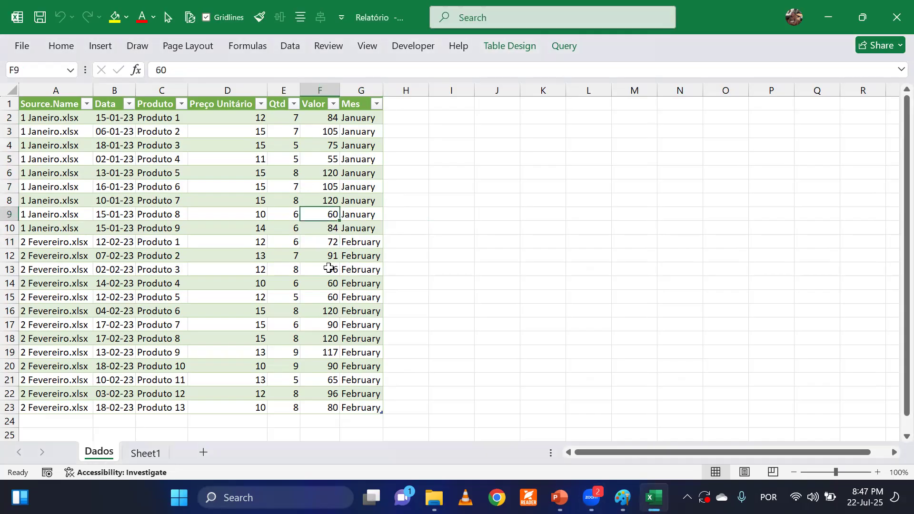
key("alt+Tab")
left_click(410, 195)
left_click(434, 255)
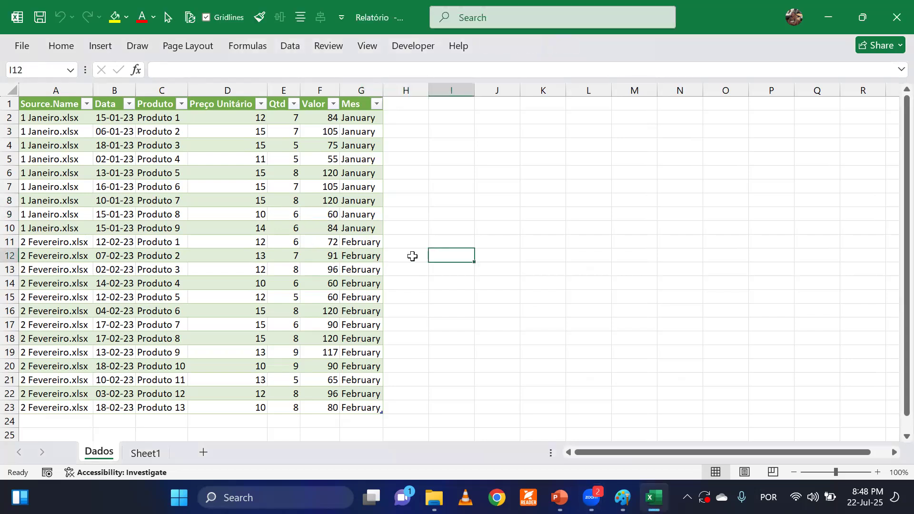
left_click(365, 200)
scroll(348, 295, "down", 2)
left_click(347, 296)
scroll(347, 295, "up", 2)
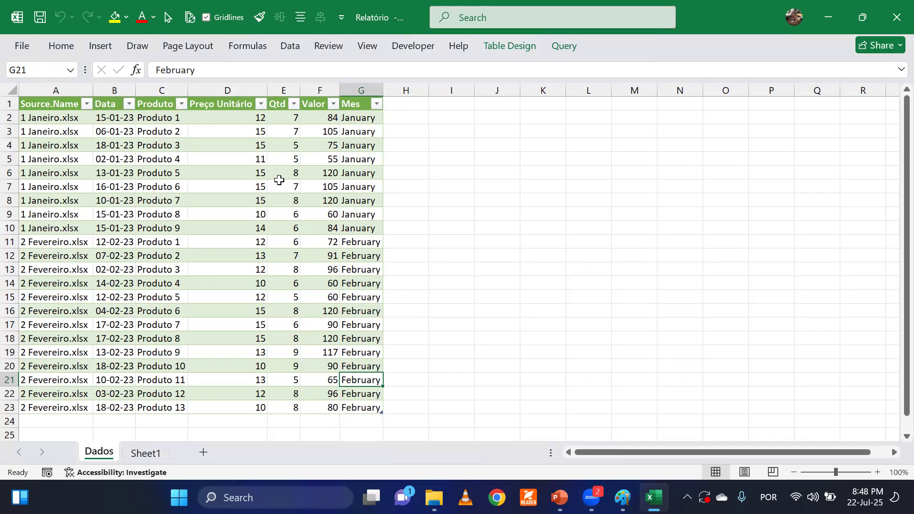
Expand the collapsed ribbon so its commands stay shown above the Dados table.
double_click(60, 51)
left_click(331, 243)
left_click(360, 229)
left_click(352, 271)
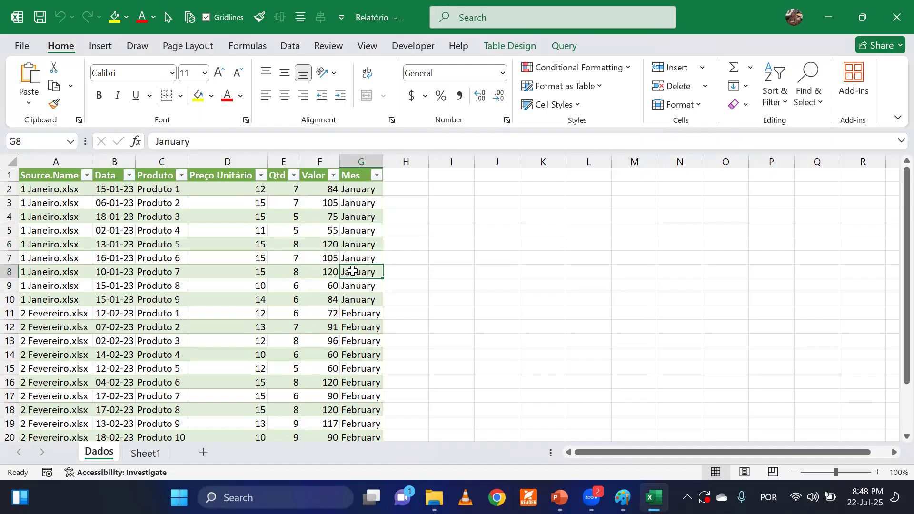
Check the Dados table's name in its design settings and glance at the Bases Recorrentes folder behind the workbook.
double_click(380, 17)
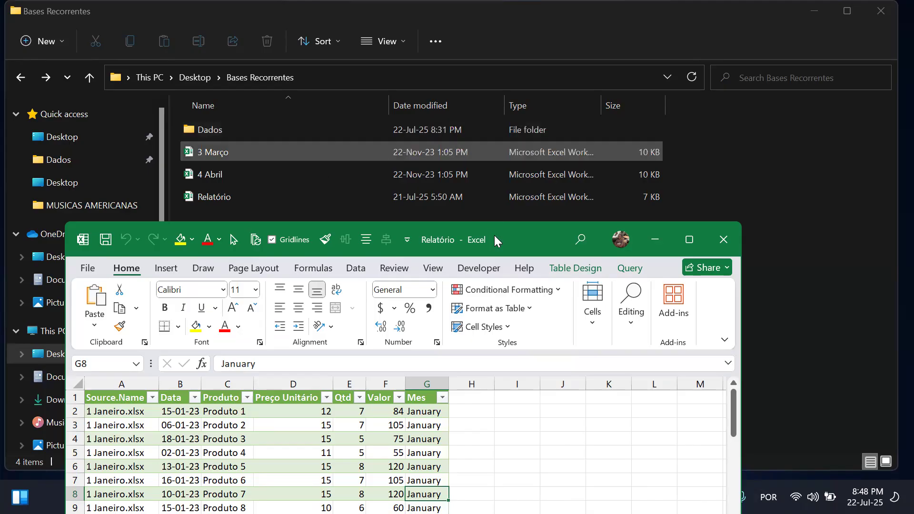
key("super+Up")
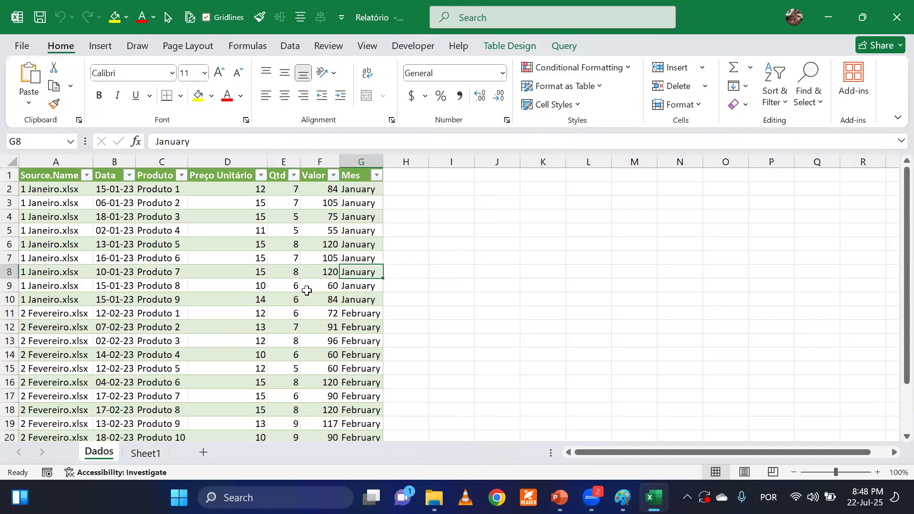
left_click(503, 48)
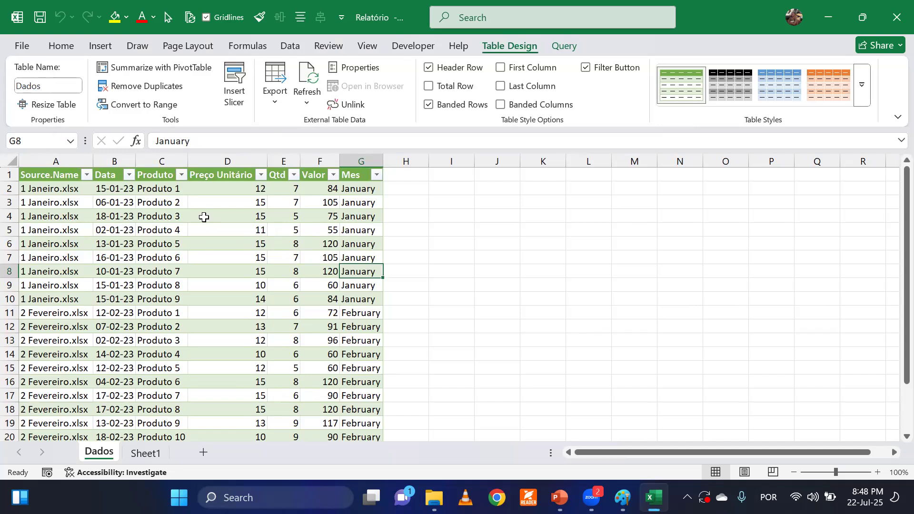
left_click(125, 259)
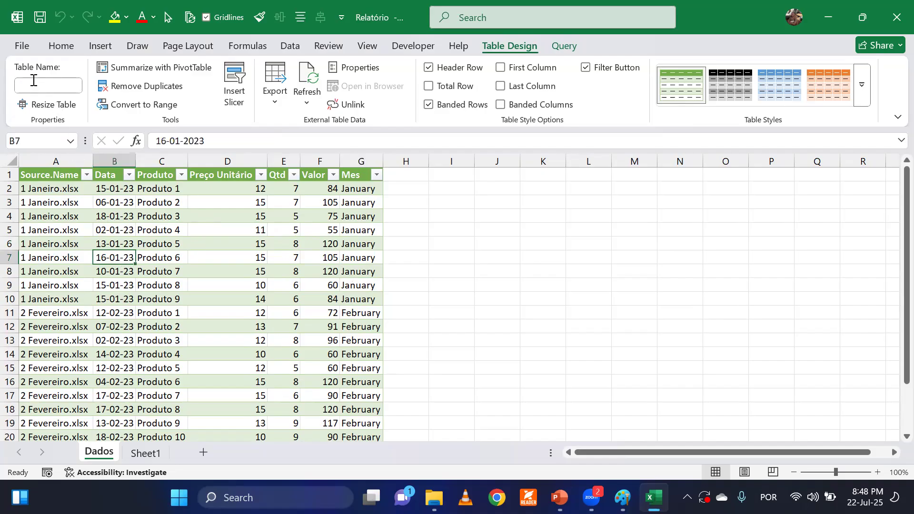
double_click(407, 12)
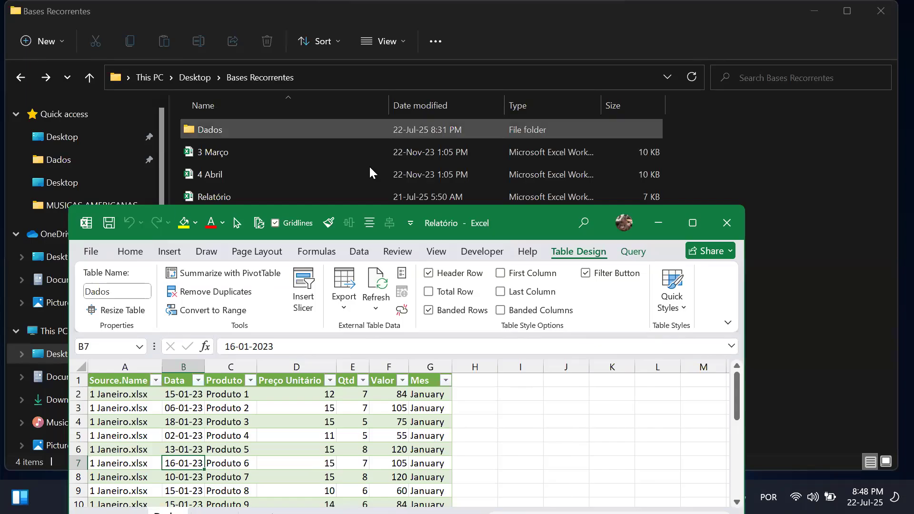
left_click(693, 223)
left_click(447, 215)
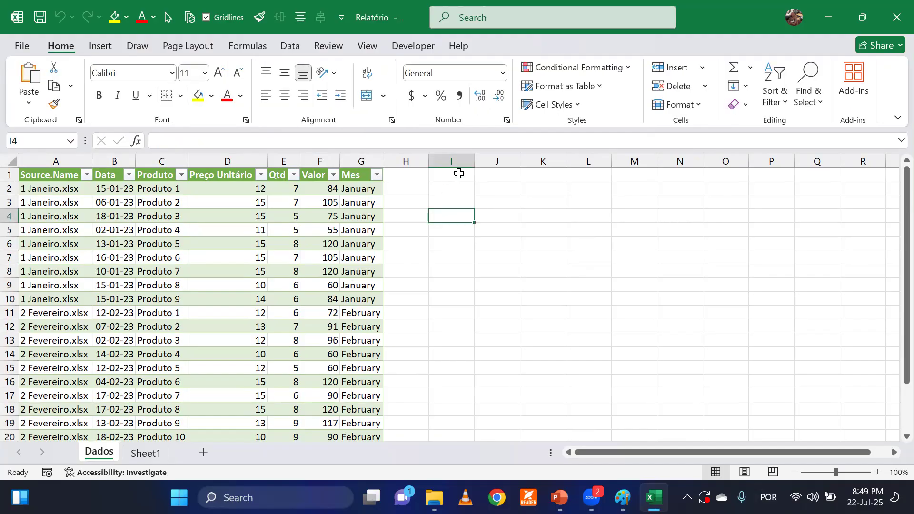
left_click(434, 176)
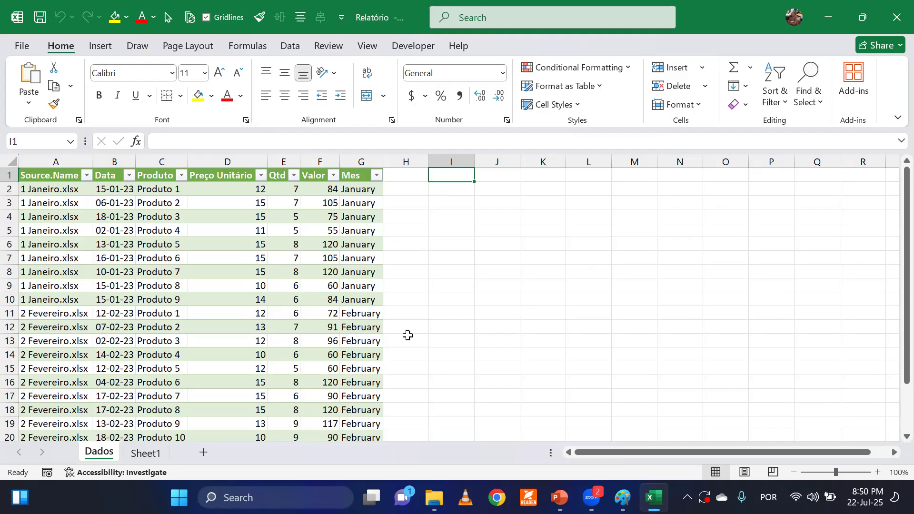
left_click(363, 219)
left_click(358, 339)
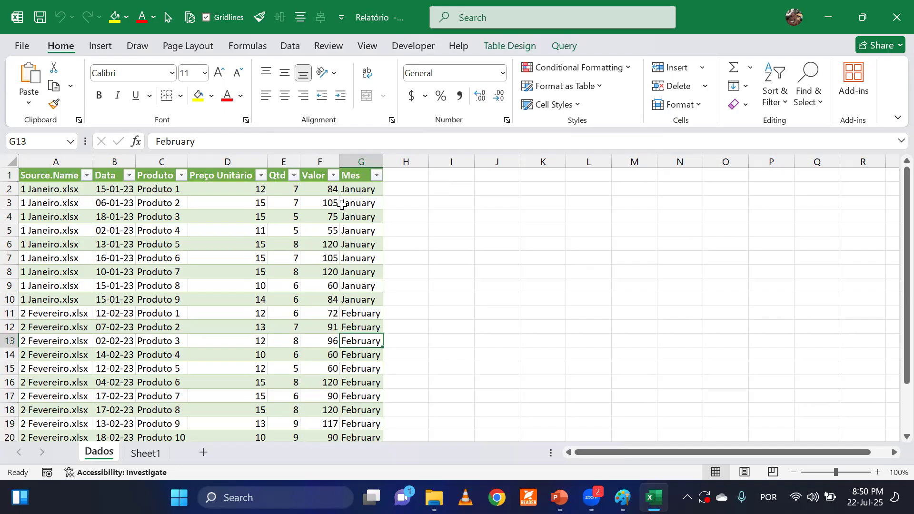
Insert a PivotTable from the Dados table into the existing worksheet at cell I1 of the Dados sheet.
left_click(441, 172)
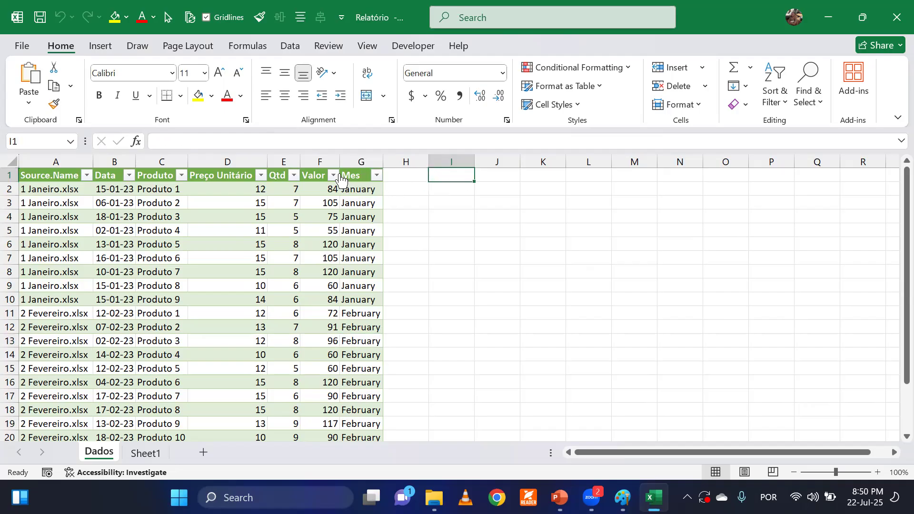
left_click(102, 47)
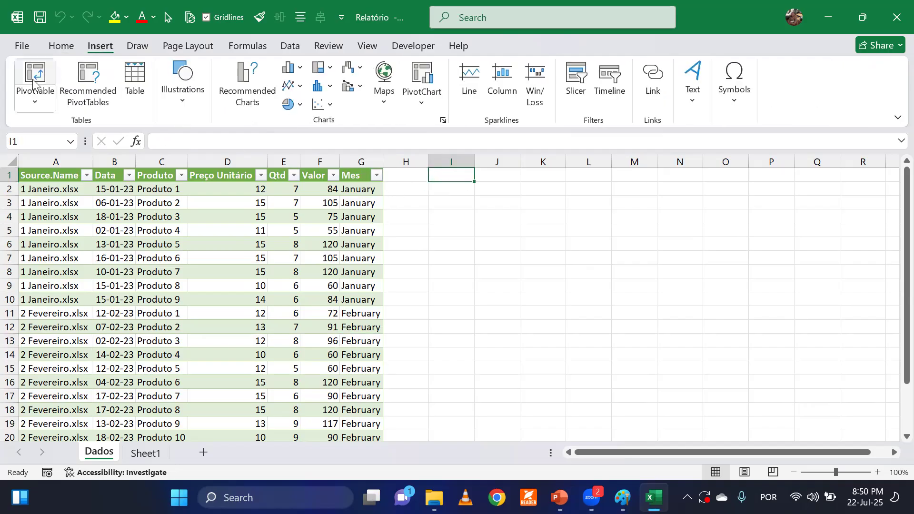
left_click(38, 72)
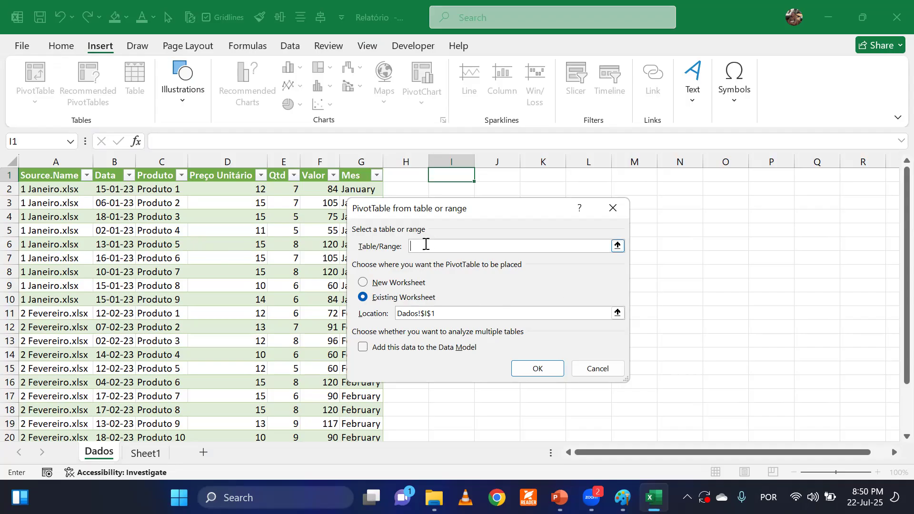
type("Dados")
left_click(399, 301)
left_click(475, 314)
left_click(449, 173)
left_click(537, 368)
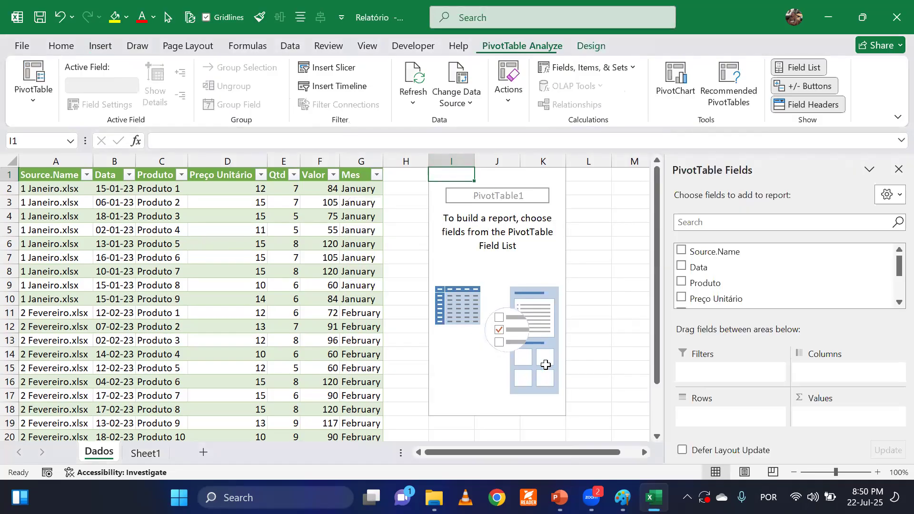
Collapse the ribbon and build the PivotTable with Mes as rows and the sum of Valor as values.
double_click(523, 46)
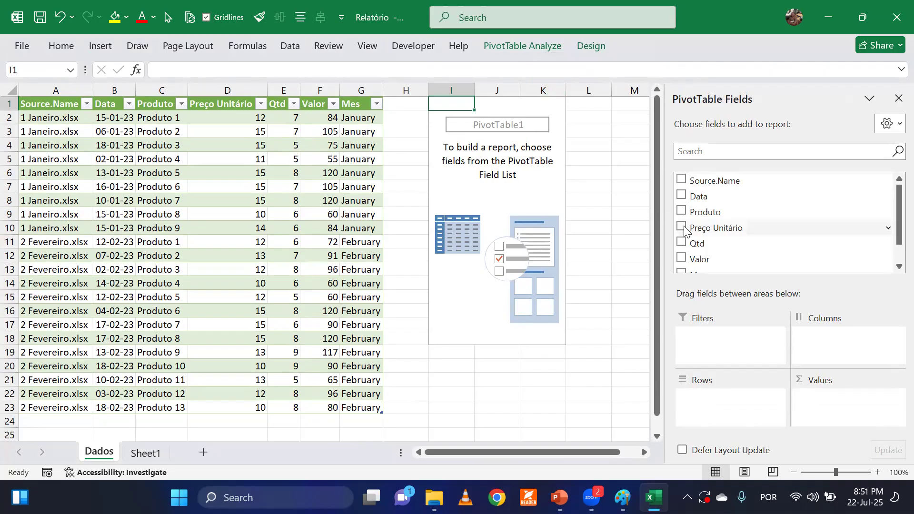
scroll(809, 233, "down", 2)
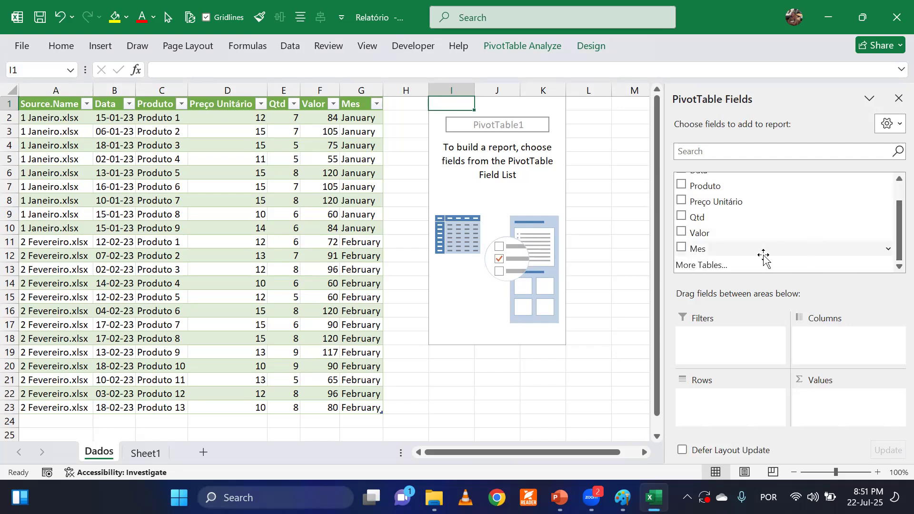
left_click(688, 253)
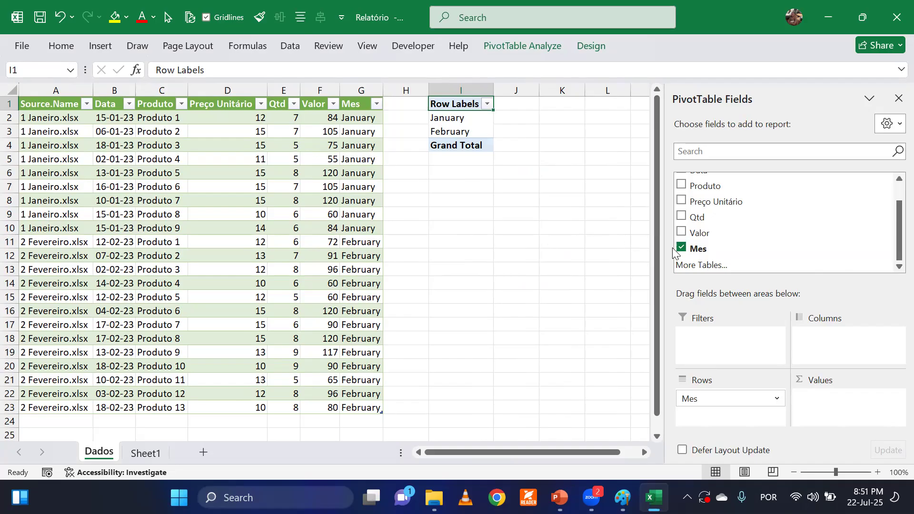
left_click(682, 232)
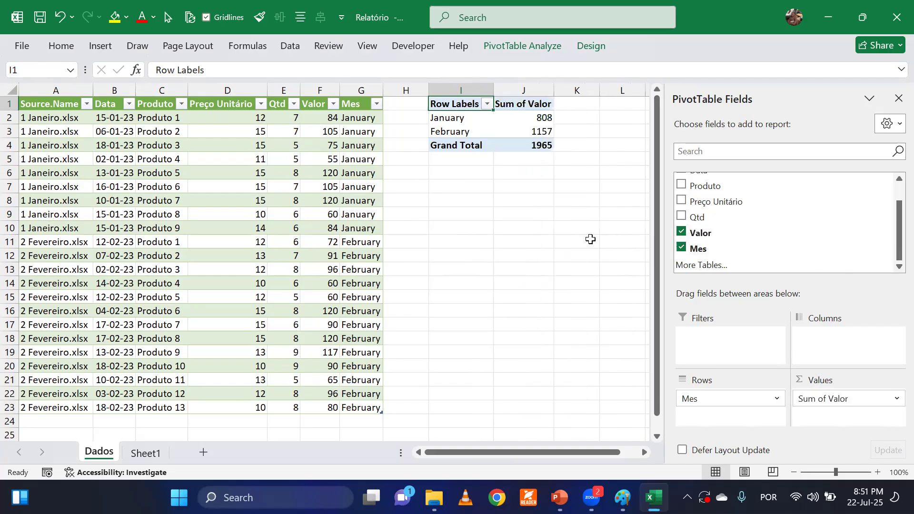
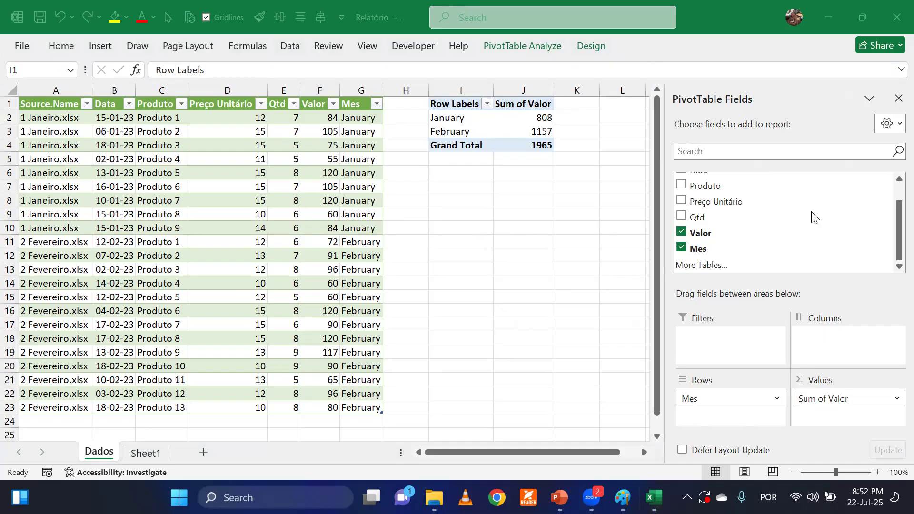
Insert a 2-D clustered column PivotChart from the monthly PivotTable and place it below that PivotTable.
left_click(897, 98)
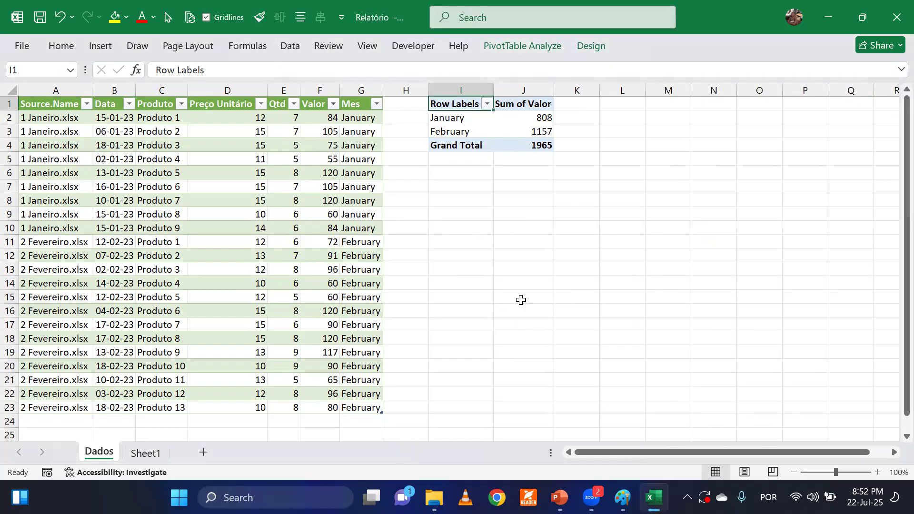
left_click(469, 126)
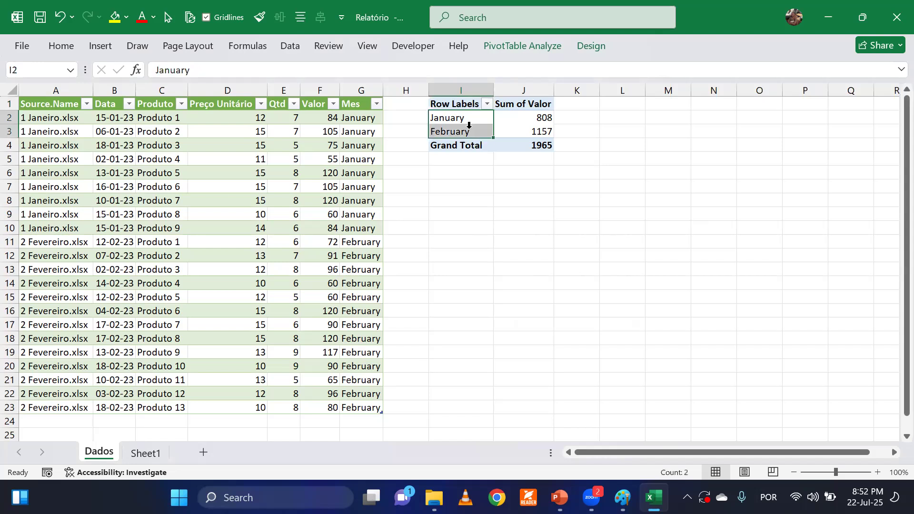
left_click(463, 117)
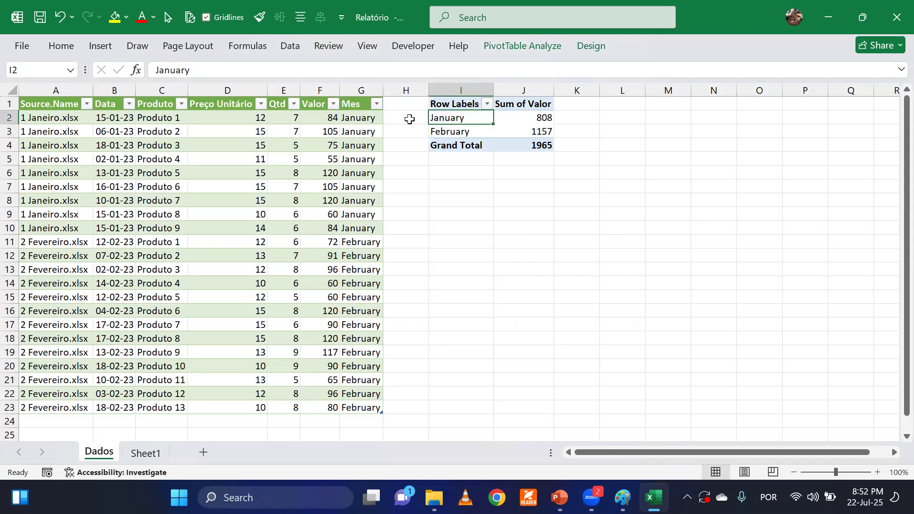
left_click(106, 47)
left_click(291, 66)
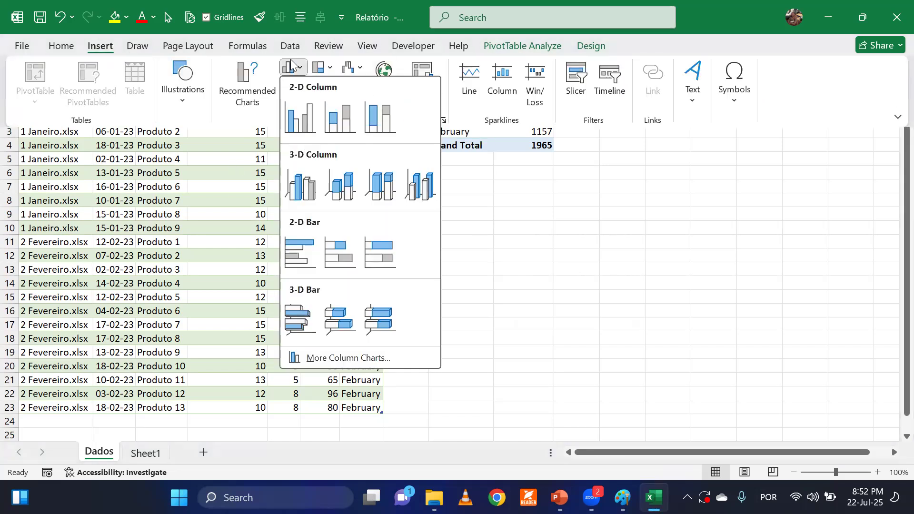
left_click(299, 117)
mouse_move(407, 172)
left_mouse_down()
mouse_move(520, 175)
mouse_move(398, 181)
left_mouse_up()
Delete the Total legend from the PivotChart.
left_click(639, 288)
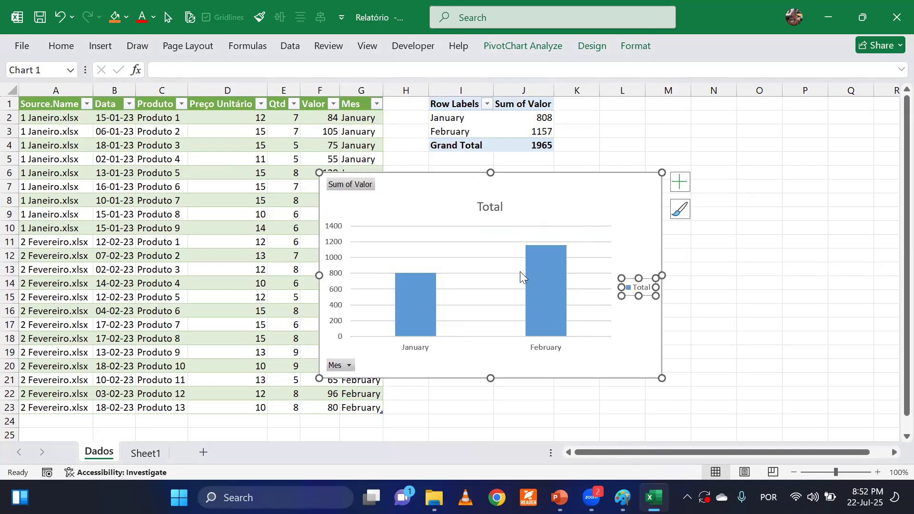
left_click(755, 310)
left_click(643, 289)
right_click(643, 289)
left_click(692, 293)
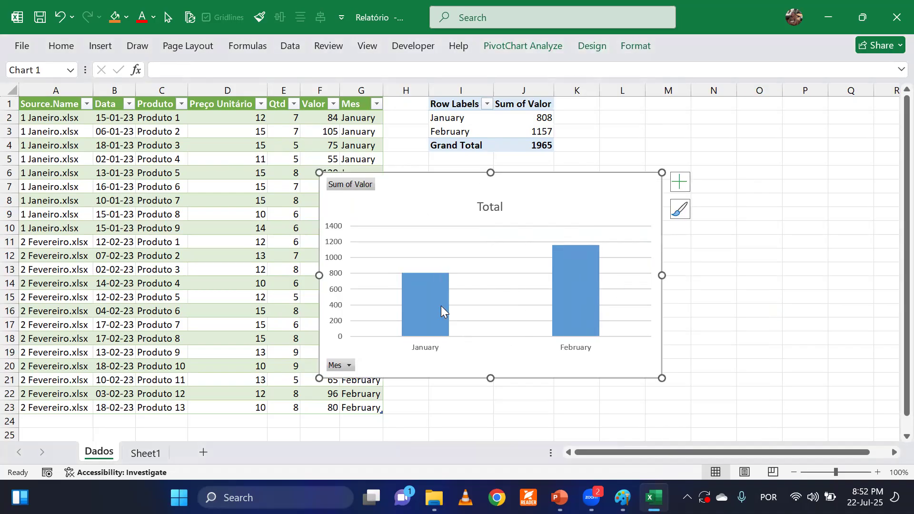
Delete the vertical value axis and the major gridlines from the PivotChart.
left_click(336, 257)
right_click(336, 259)
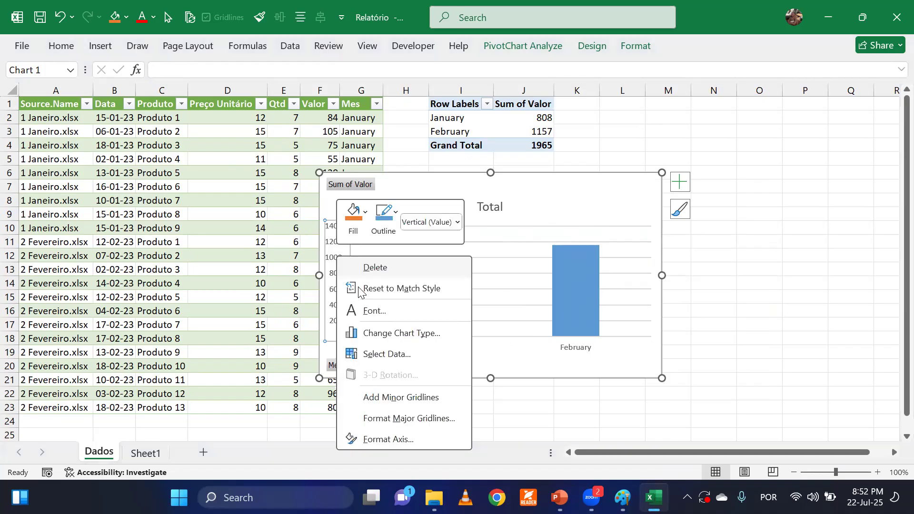
left_click(382, 269)
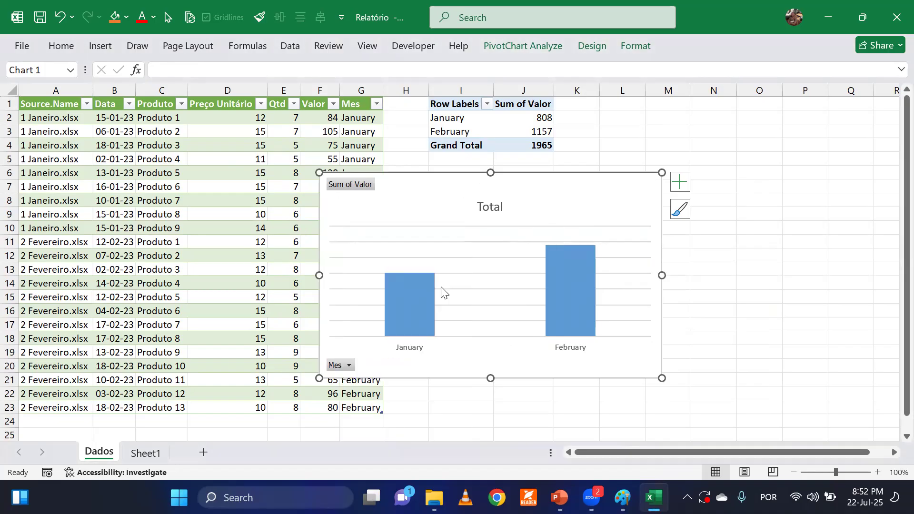
left_click(473, 291)
right_click(474, 292)
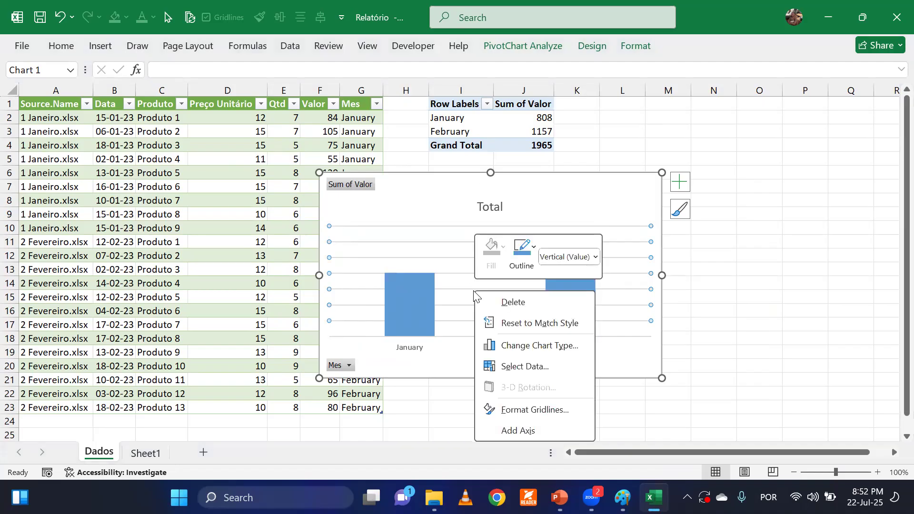
left_click(506, 302)
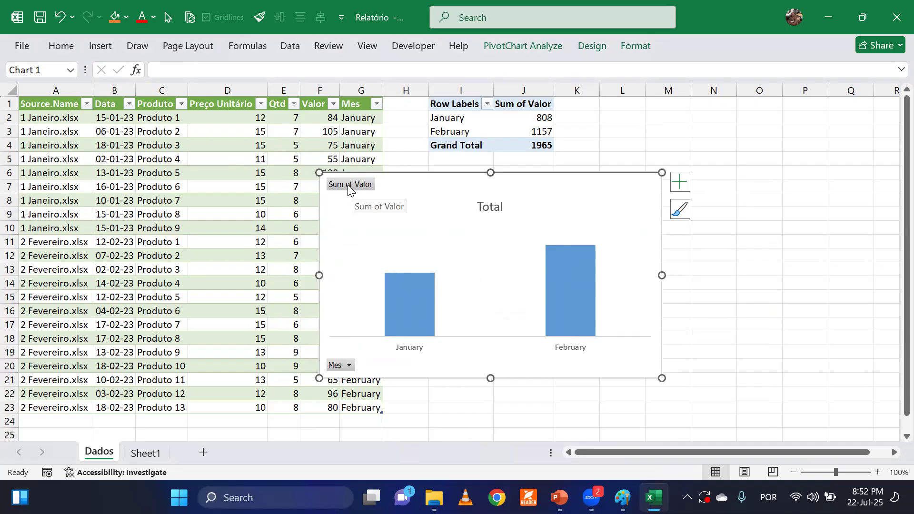
Hide all field buttons on the PivotChart and add data labels to the Total columns.
right_click(349, 187)
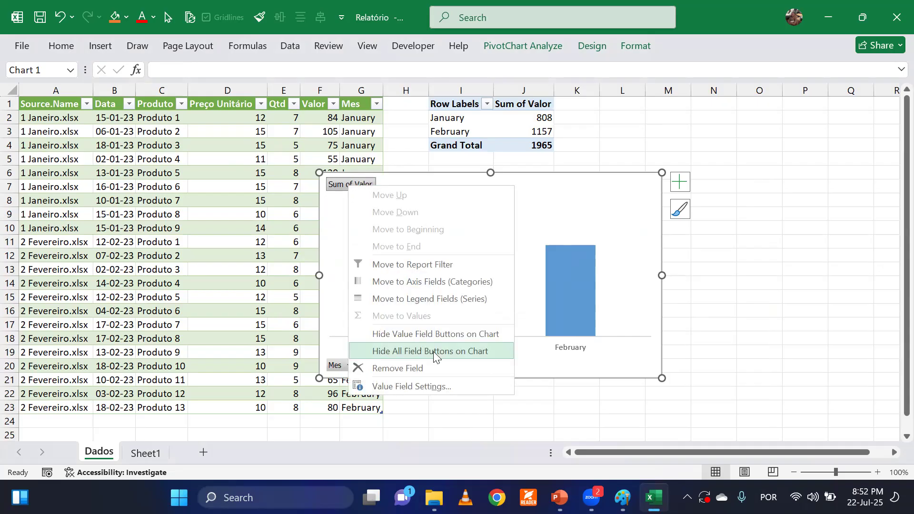
left_click(483, 352)
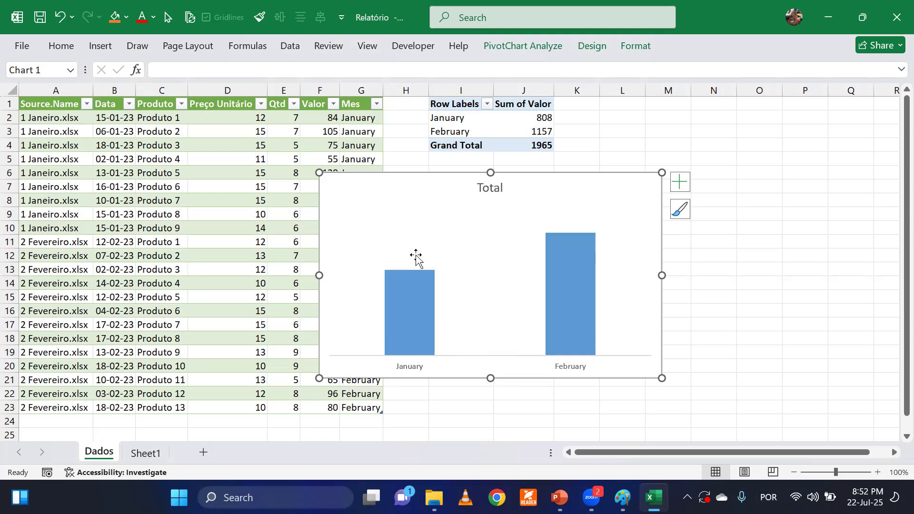
right_click(404, 296)
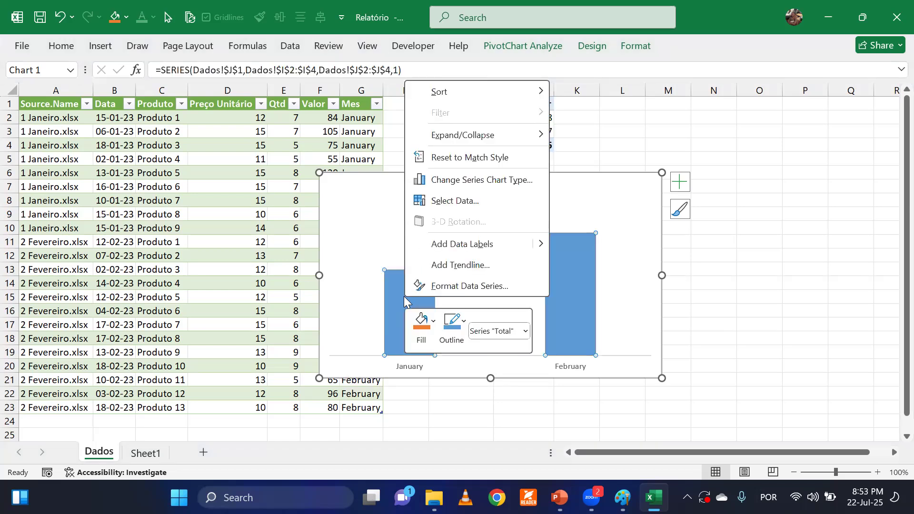
left_click(469, 249)
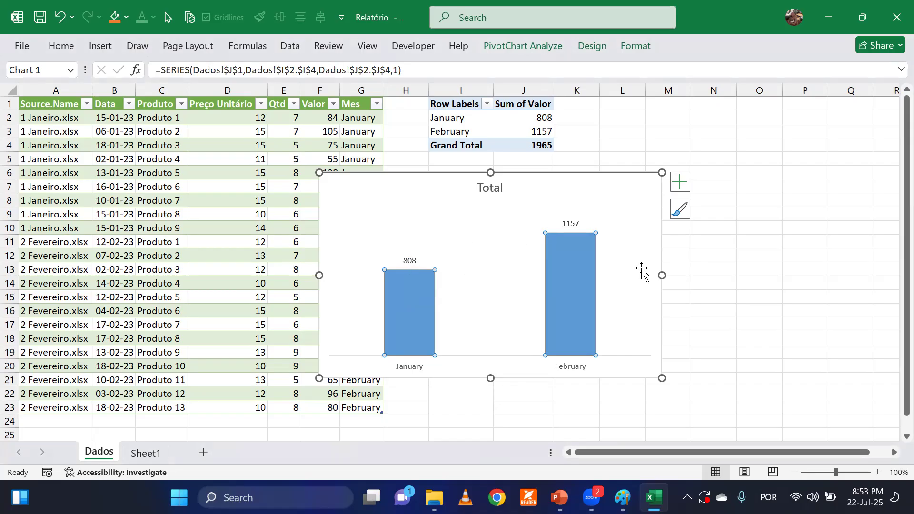
Shift the PivotChart over the Dados table and widen it on both sides to span about columns D to M.
left_click_drag(430, 177, 384, 181)
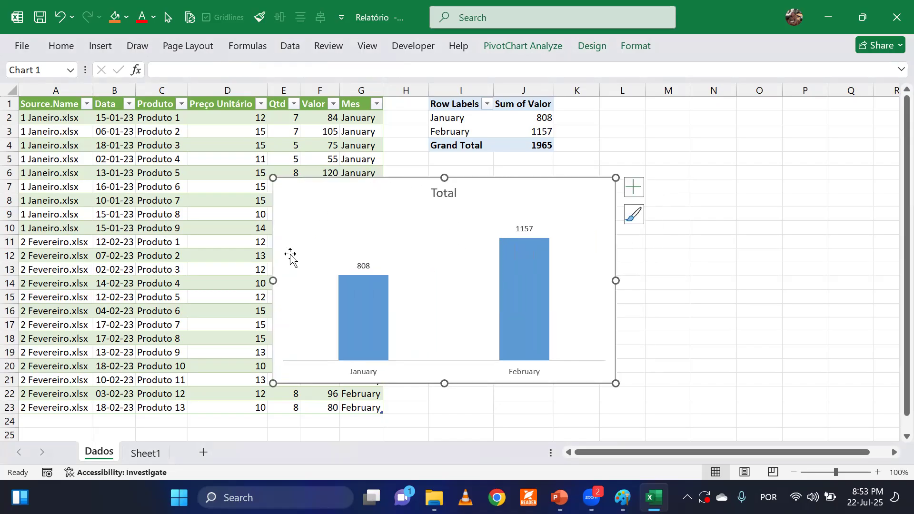
left_click_drag(273, 280, 248, 277)
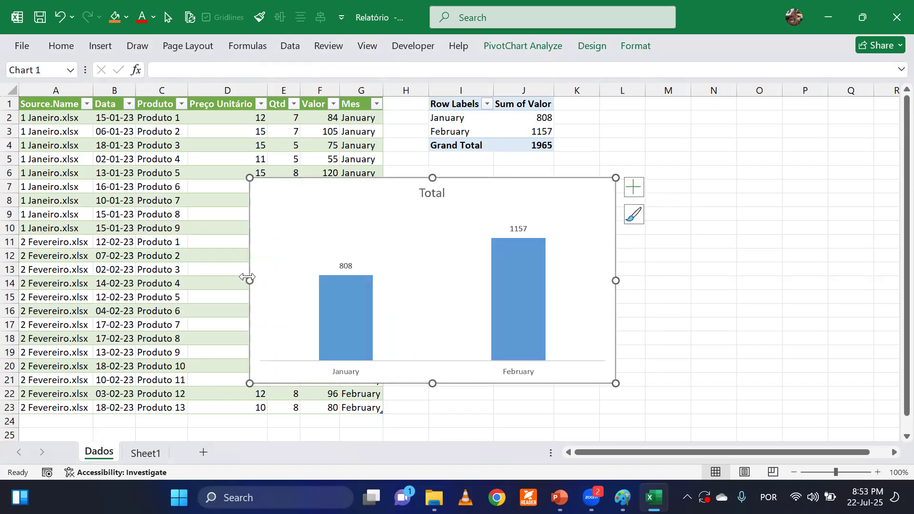
left_click_drag(616, 280, 670, 284)
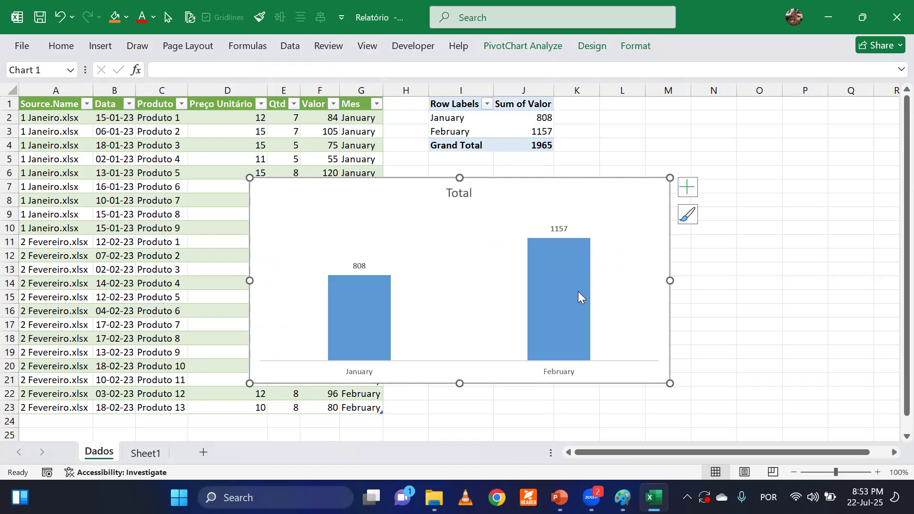
Enlarge the chart's data labels to font size 11, copy their format to the month axis labels, and deselect the chart.
left_click(358, 267)
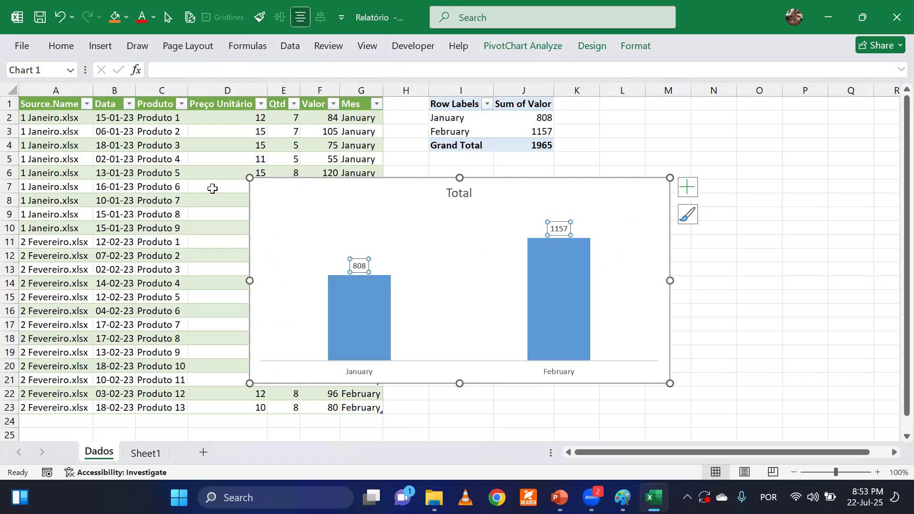
left_click(60, 46)
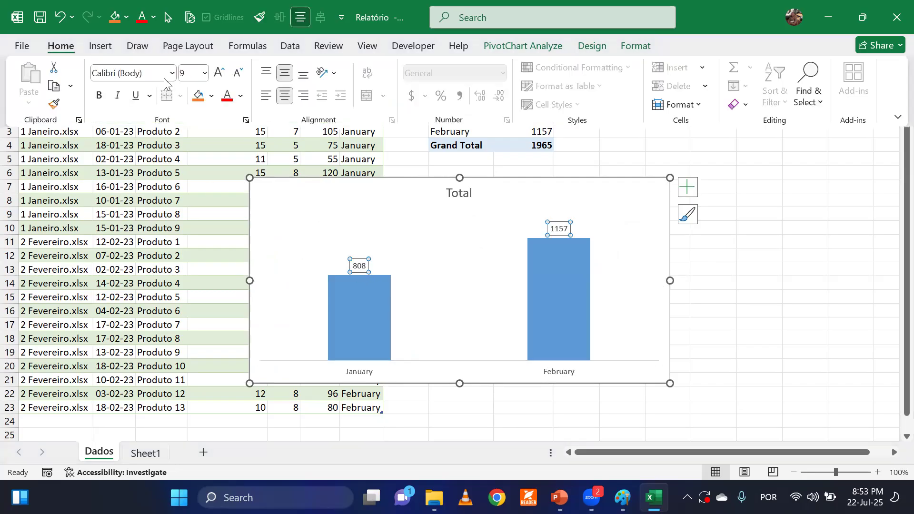
left_click(220, 74)
left_click(220, 74)
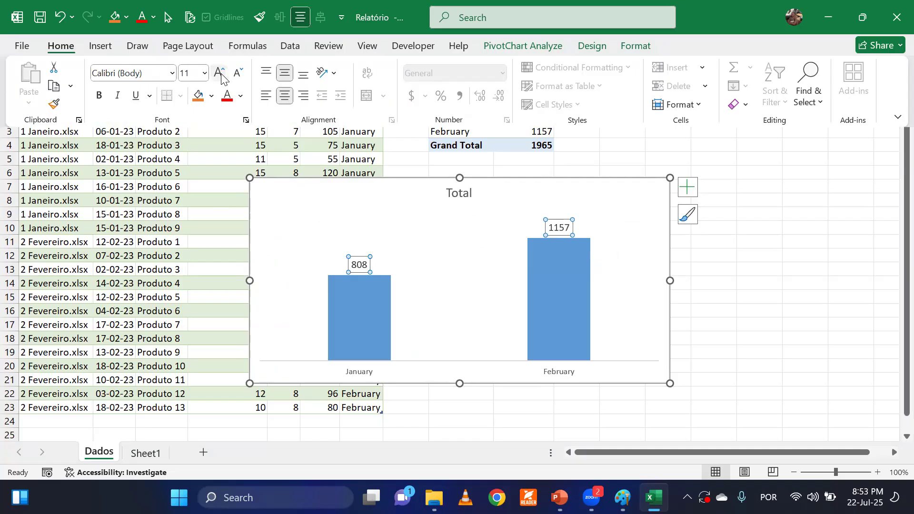
left_click(54, 104)
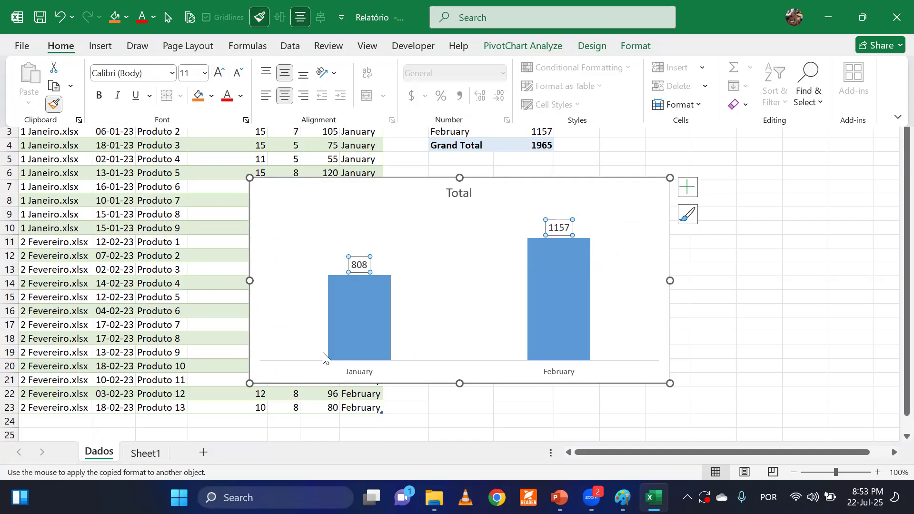
left_click(367, 376)
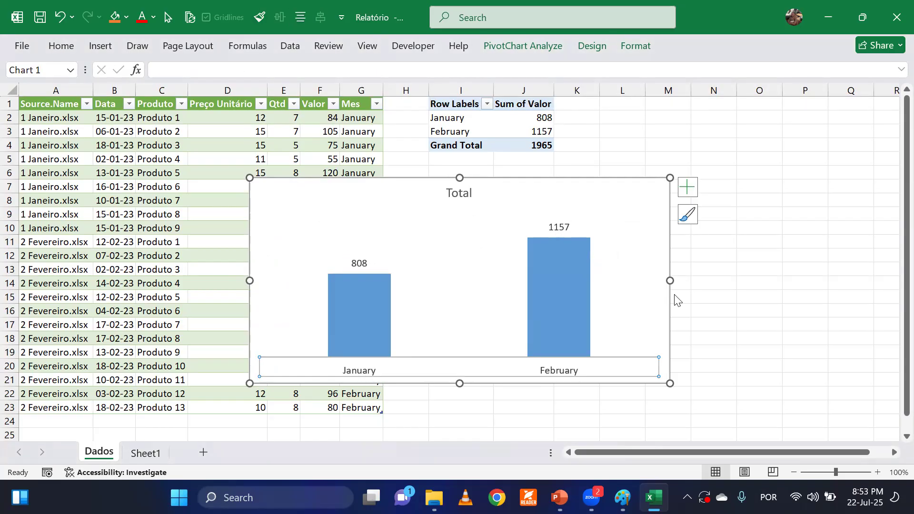
left_click(712, 294)
left_click(710, 321)
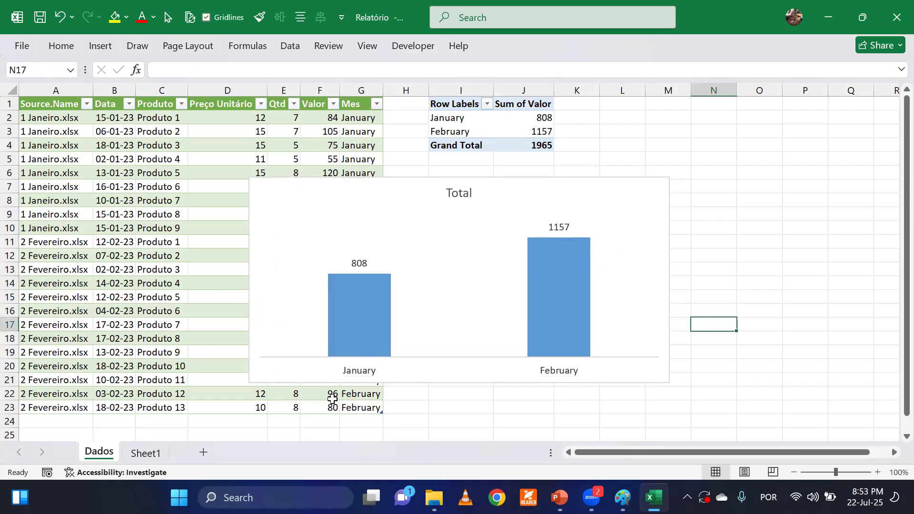
Delete the PivotChart from the Dados sheet.
key("alt+Tab")
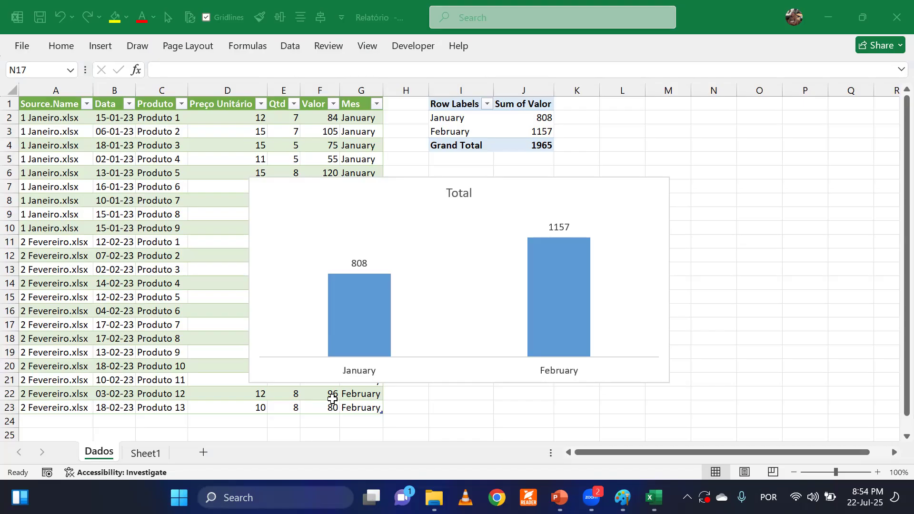
left_click(397, 178)
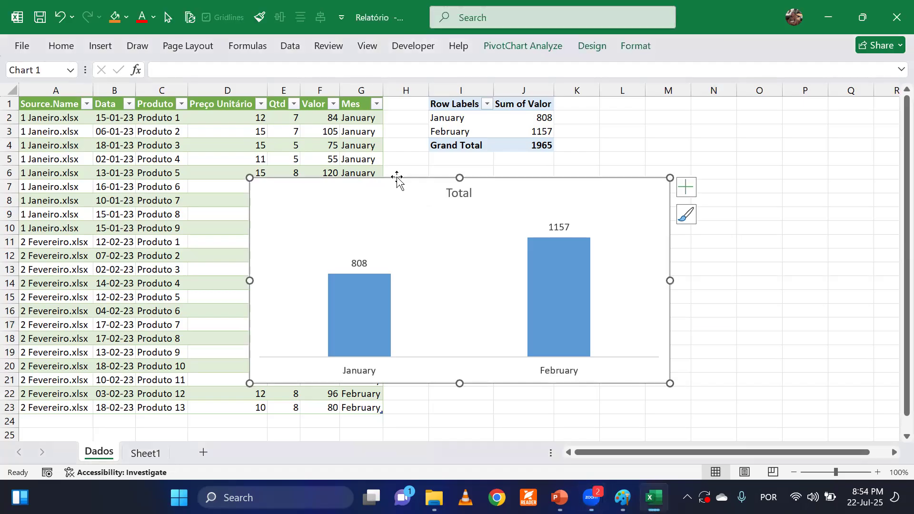
key("Delete")
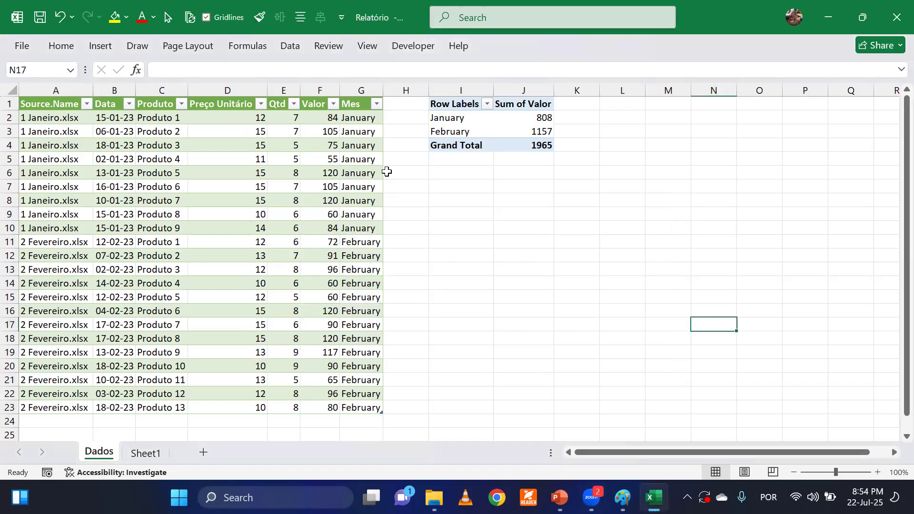
left_click(499, 212)
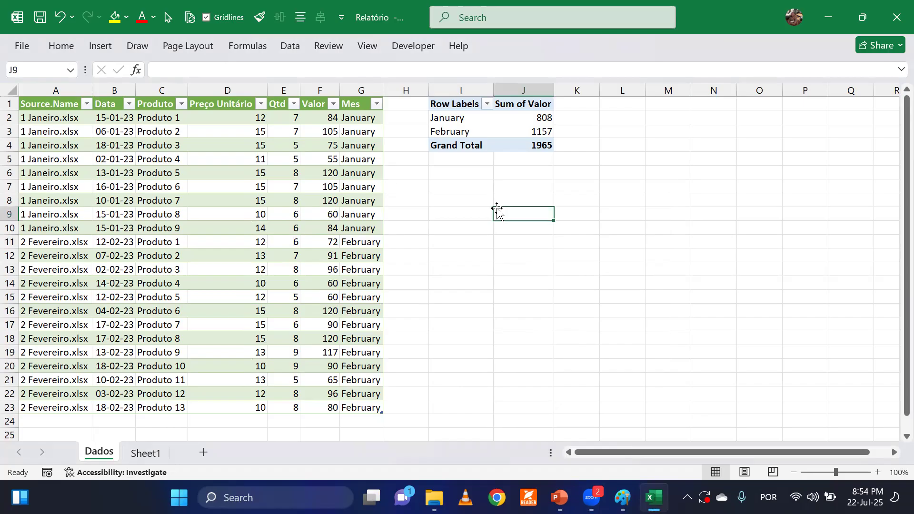
Insert a second PivotTable from the Dados table into the existing worksheet at cell L1 of the Dados sheet.
left_click(618, 110)
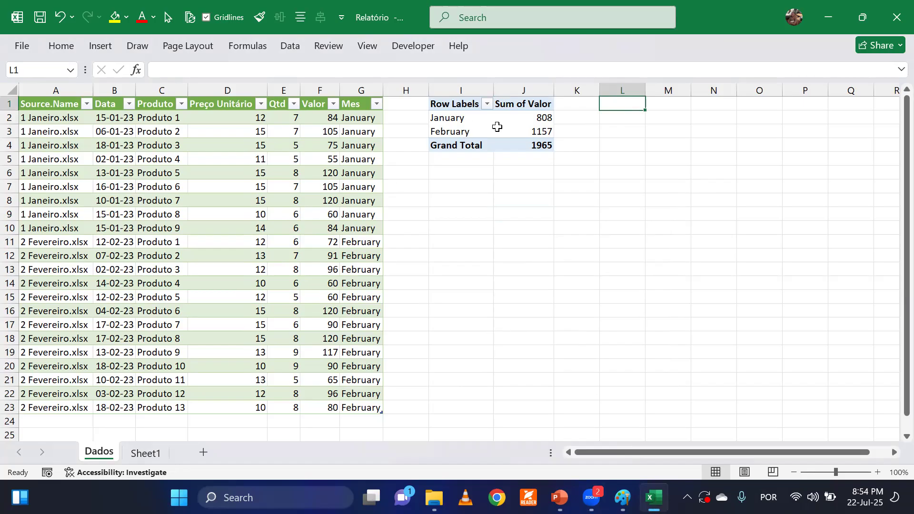
left_click(100, 46)
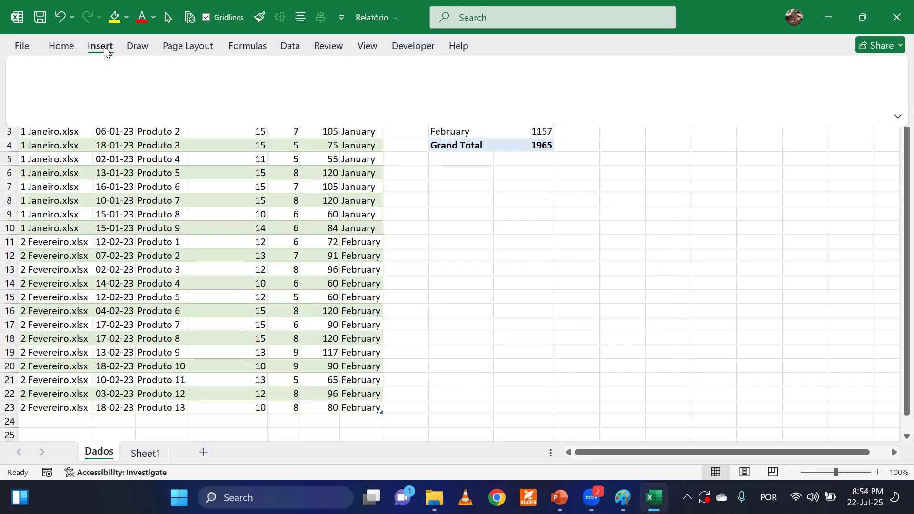
left_click(38, 76)
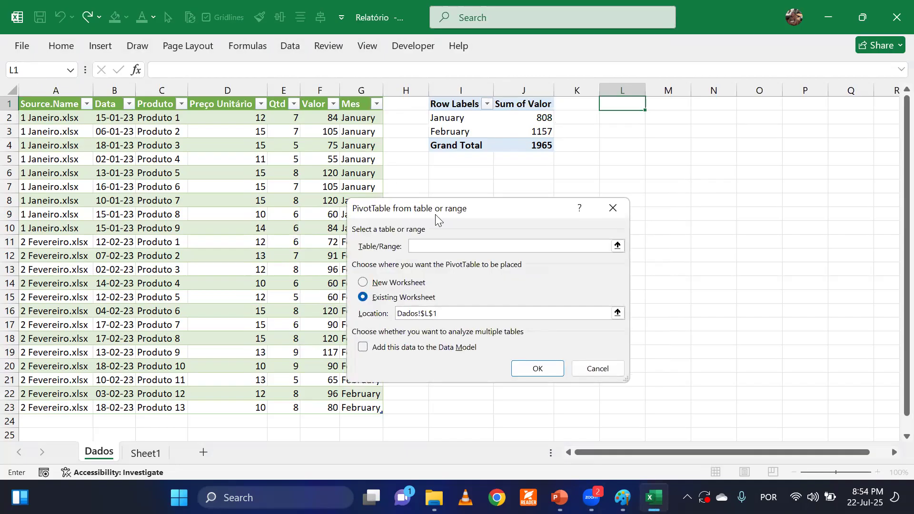
type("daos")
key("BackSpace")
key("BackSpace")
type("dos")
left_click(524, 371)
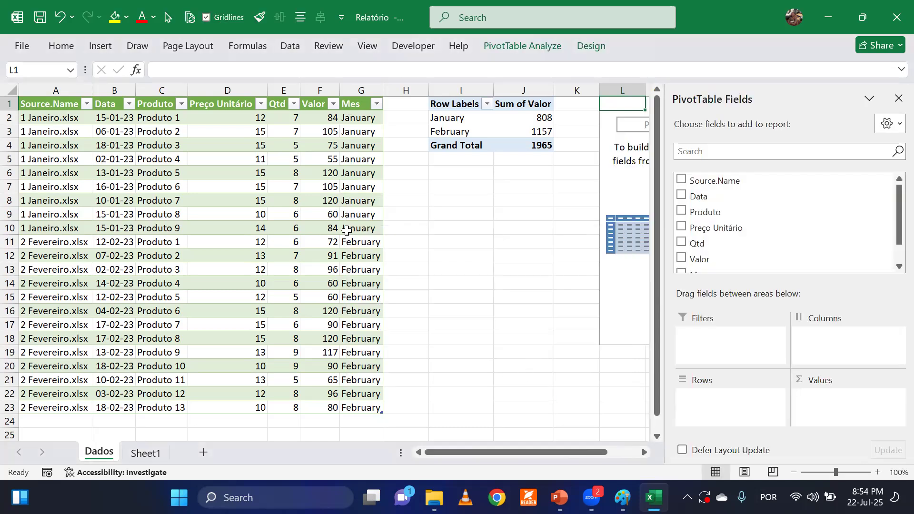
Build the second PivotTable with Mes as rows and the sum of Valor as values.
scroll(778, 265, "down", 2)
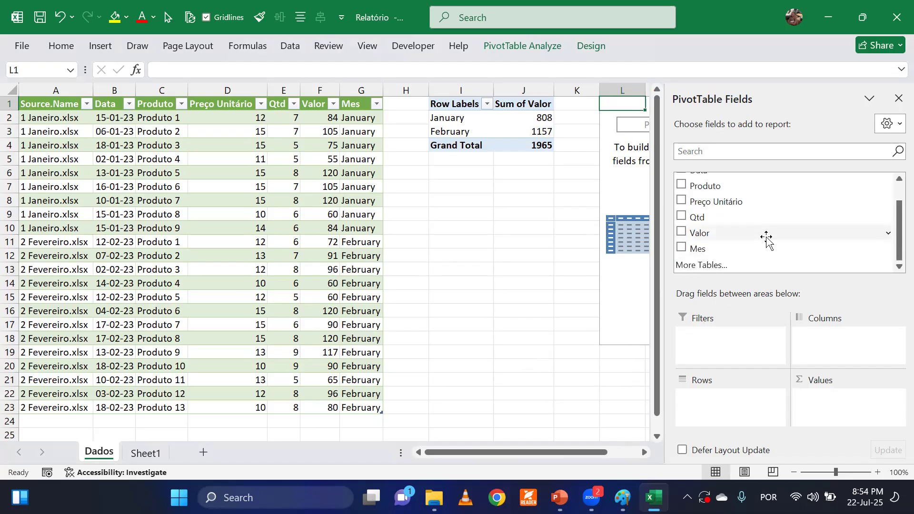
left_click(679, 248)
left_click(681, 232)
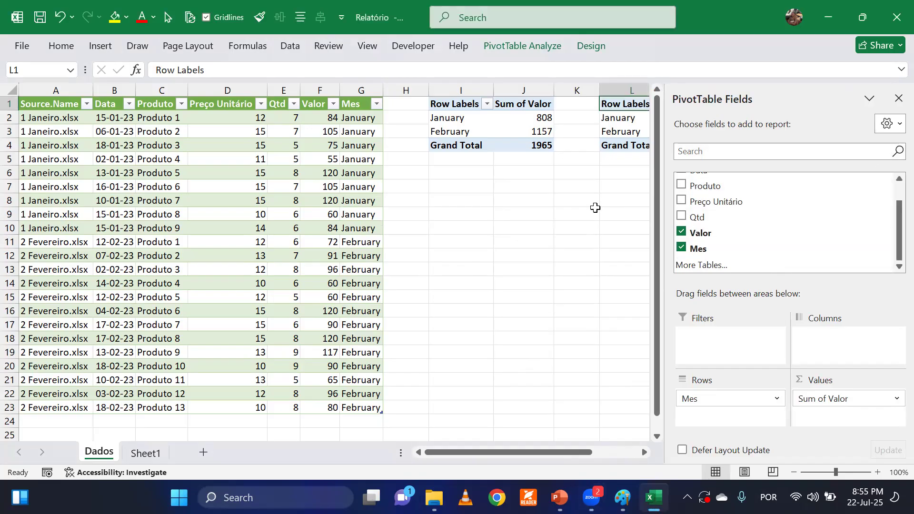
Insert a 2-D clustered column PivotChart from the first PivotTable and place it below the PivotTables on the Dados sheet.
left_click(520, 215)
left_click(458, 119)
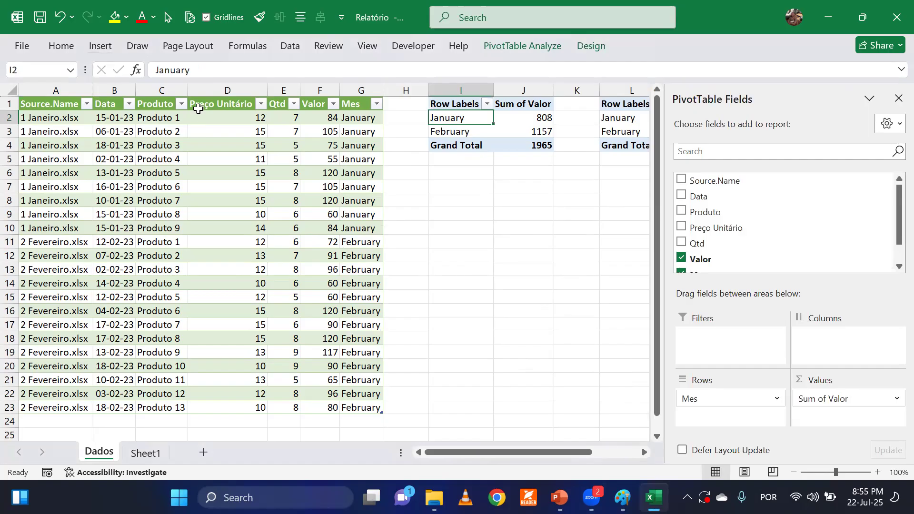
left_click(465, 131)
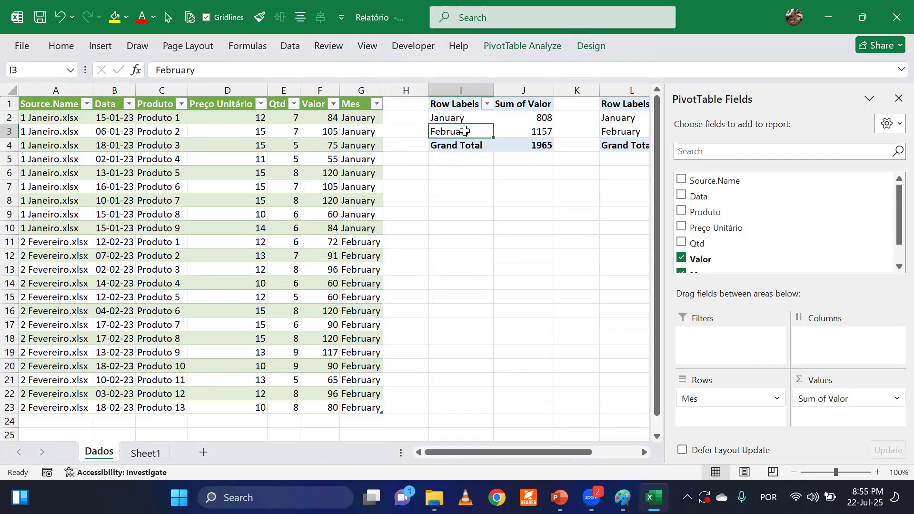
left_click(100, 45)
left_click(291, 68)
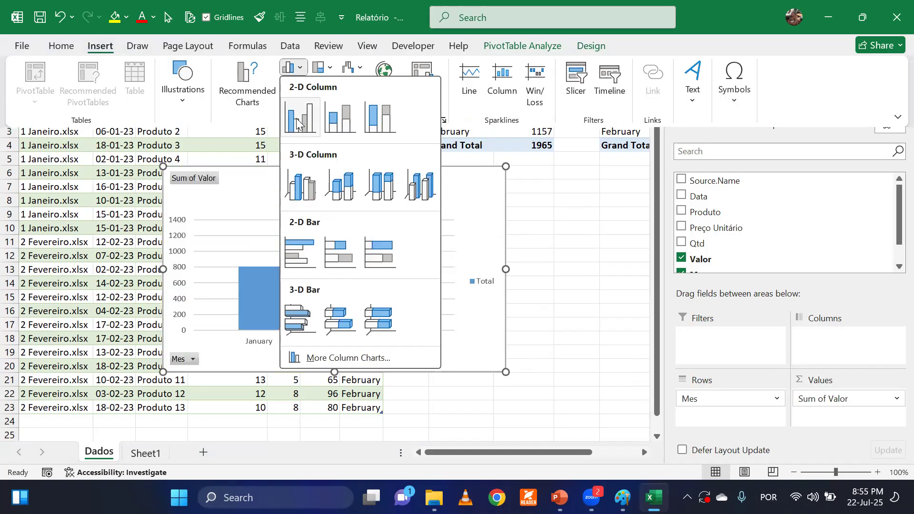
left_click(297, 125)
left_click_drag(282, 174, 404, 169)
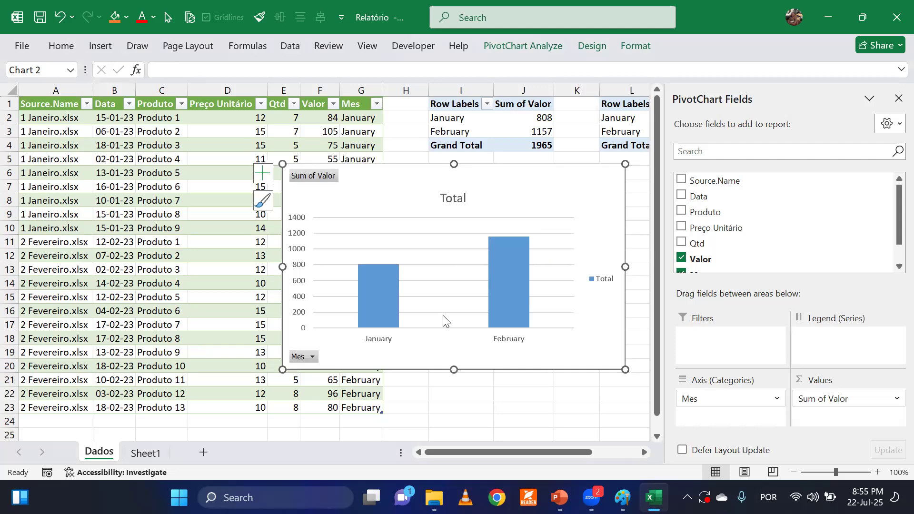
Delete the PivotChart's legend, vertical value axis and major gridlines.
left_click(602, 281)
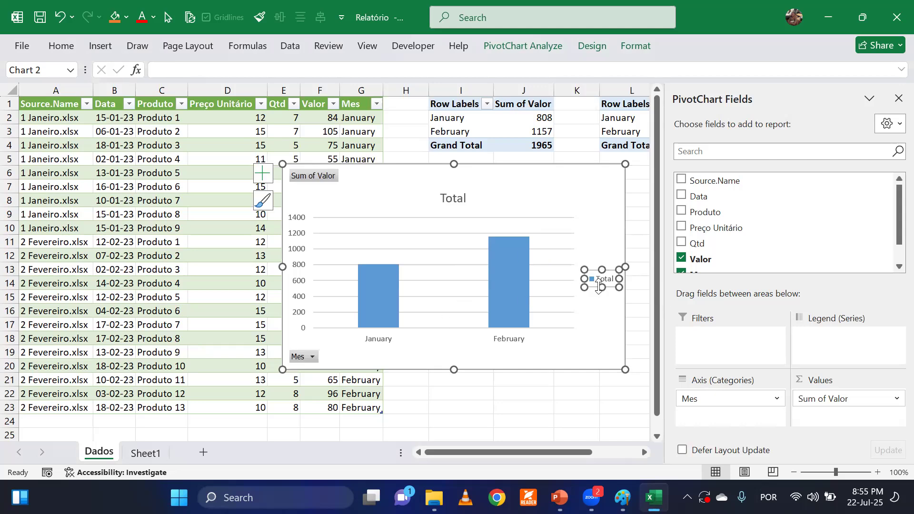
right_click(602, 282)
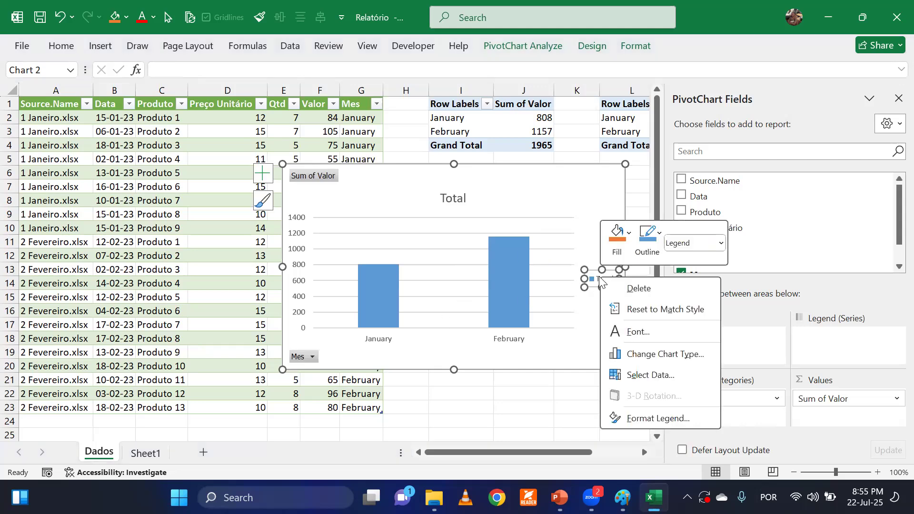
left_click(639, 288)
left_click(299, 279)
right_click(299, 279)
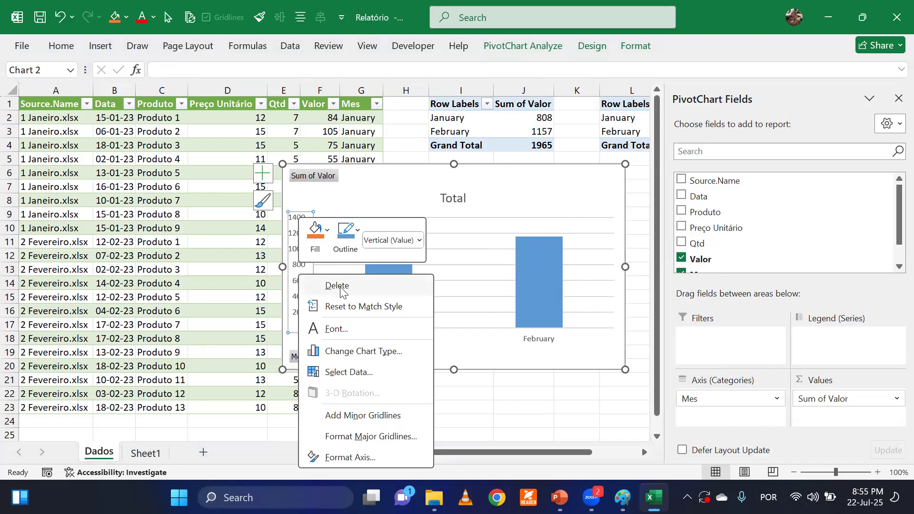
left_click(415, 286)
left_click(448, 265)
right_click(447, 267)
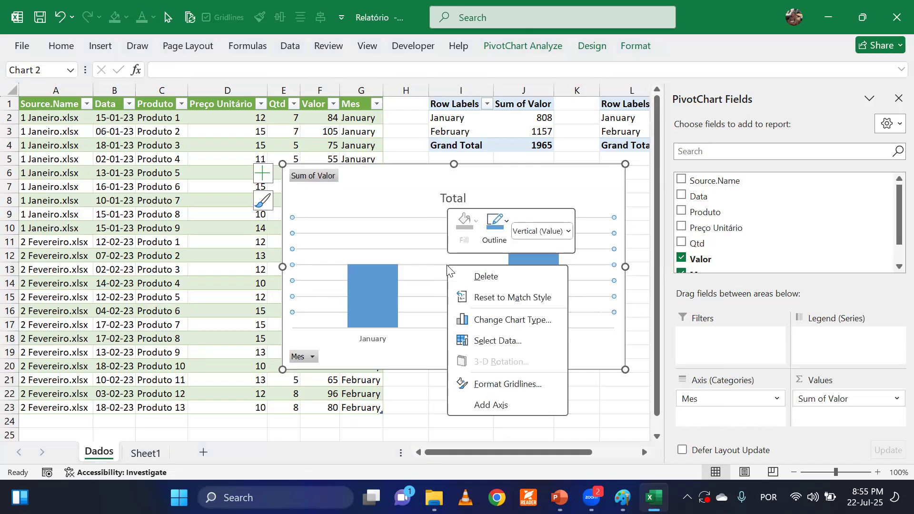
left_click(471, 276)
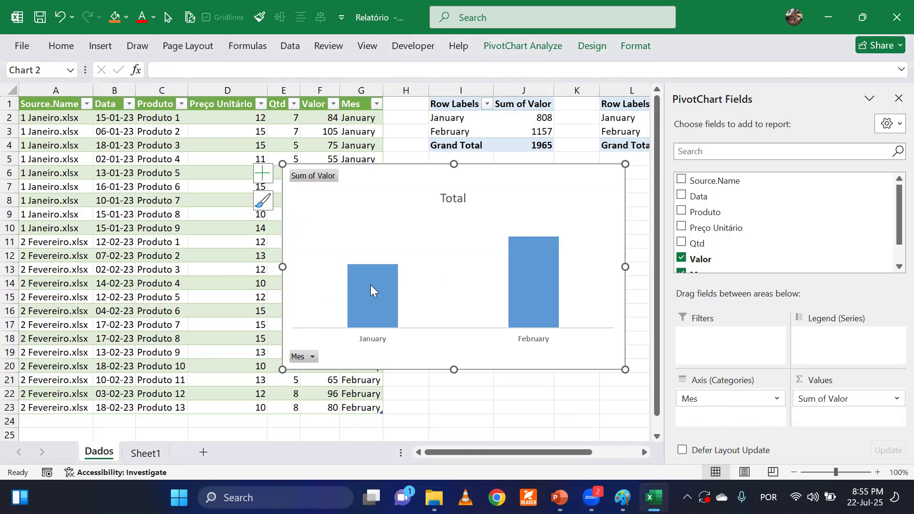
Add data labels to the PivotChart's columns and hide all field buttons on the chart.
mouse_move(369, 297)
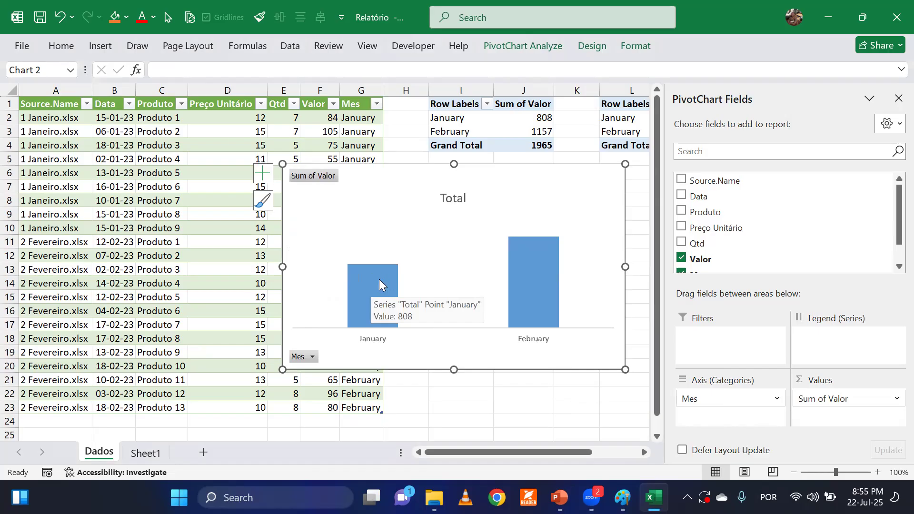
right_click(379, 279)
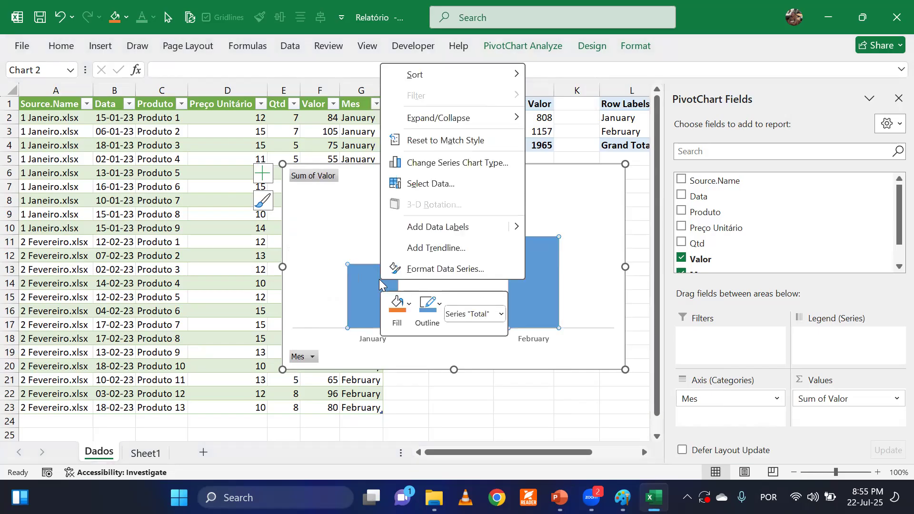
left_click(425, 228)
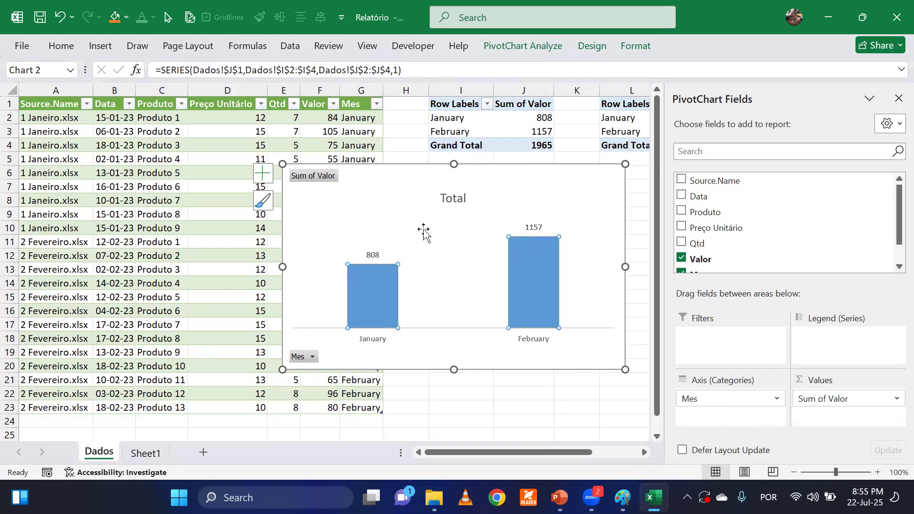
right_click(307, 182)
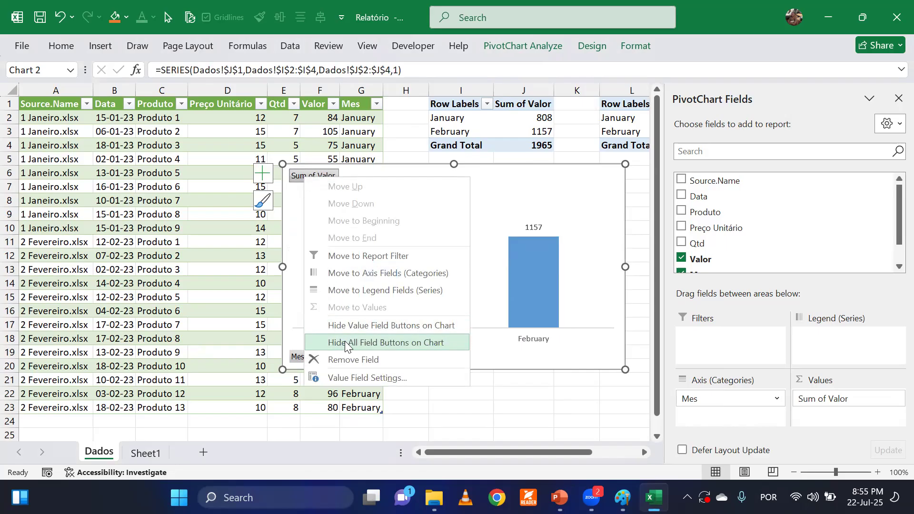
left_click(390, 342)
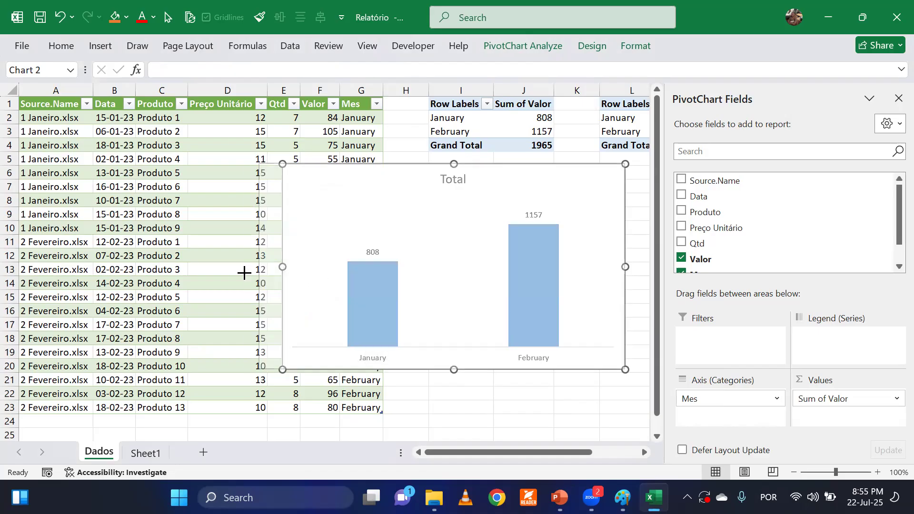
Reposition and widen the PivotChart over the data table, close the PivotChart Fields pane, and deselect the chart.
left_click_drag(404, 166, 297, 178)
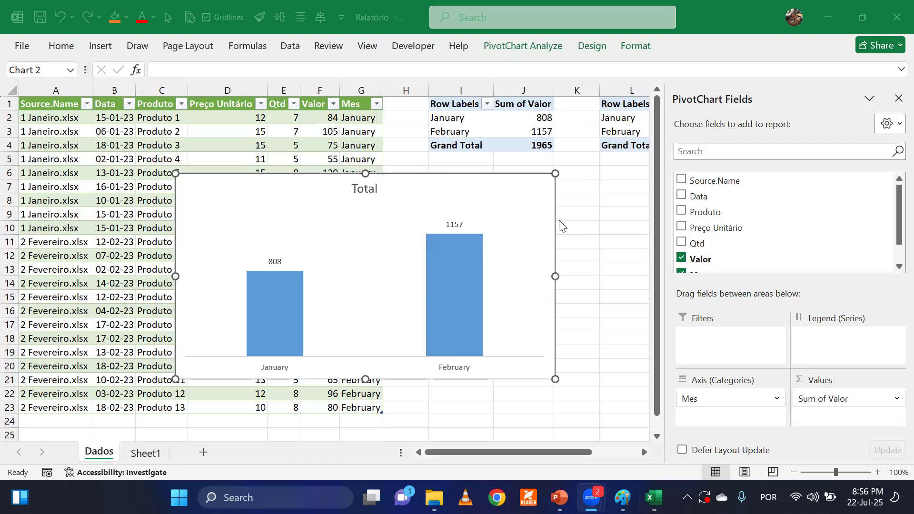
left_click(897, 99)
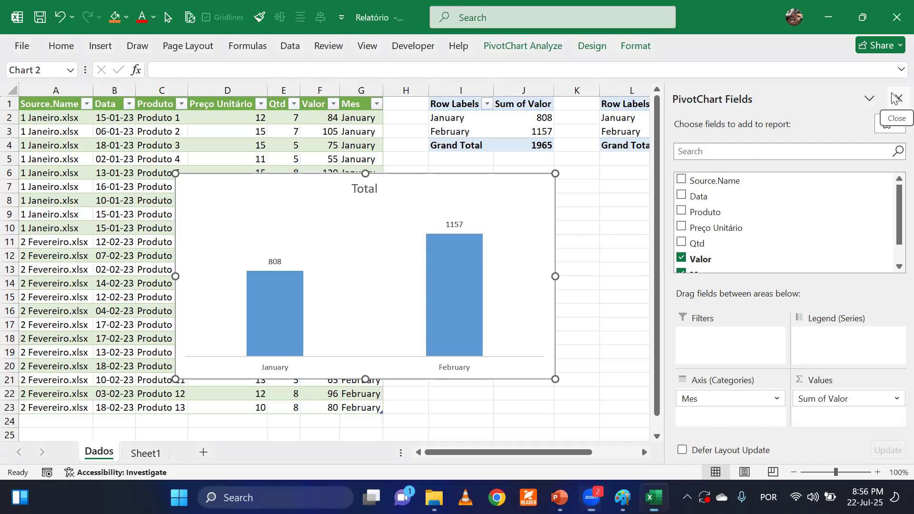
left_click(897, 99)
left_click(647, 251)
left_click(643, 298)
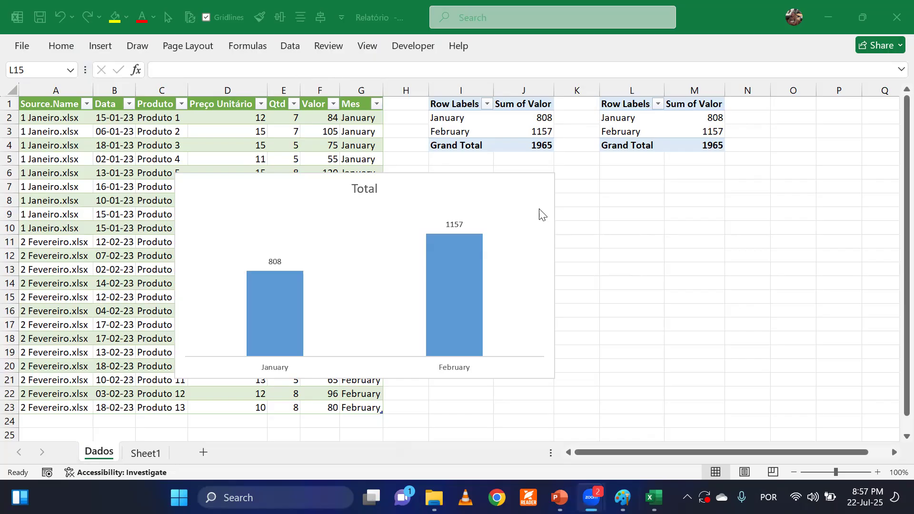
left_click(622, 253)
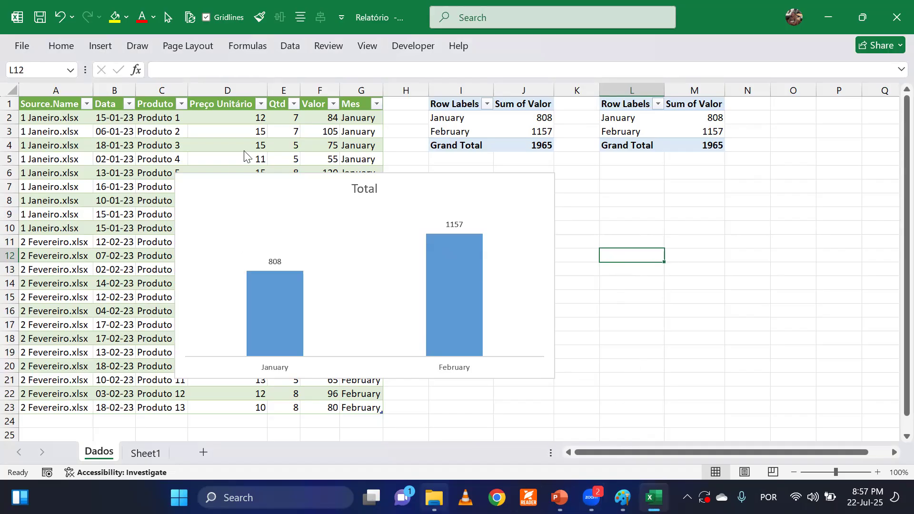
Switch to File Explorer and examine which monthly workbooks the Dados folder inside Bases Recorrentes contains.
key("alt+Tab")
double_click(231, 128)
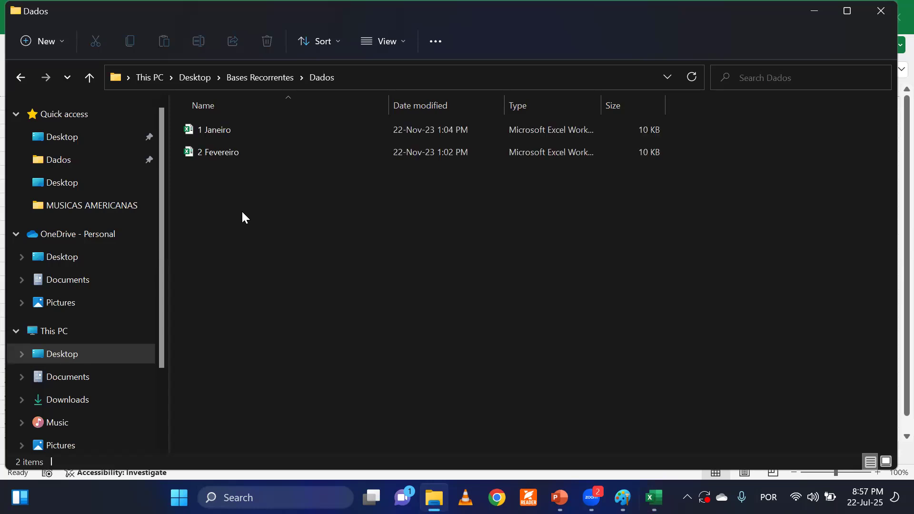
left_click(268, 81)
double_click(236, 127)
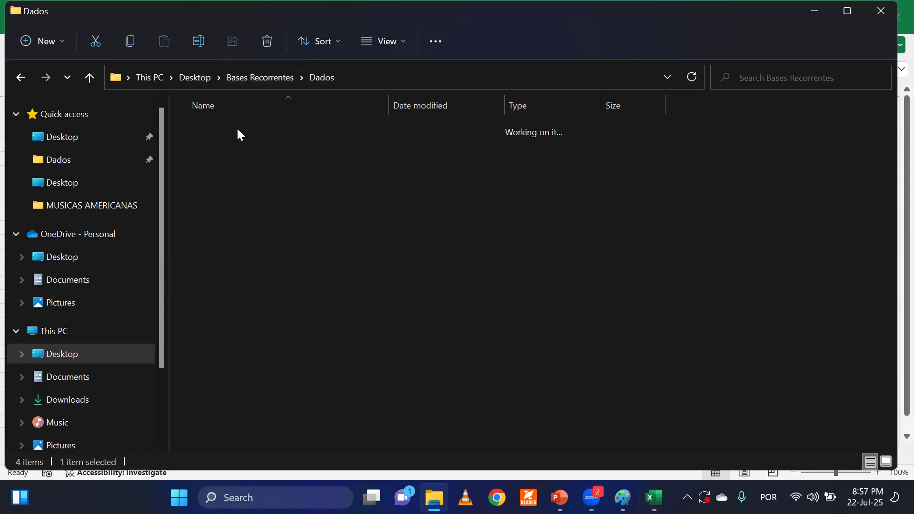
left_click(235, 129)
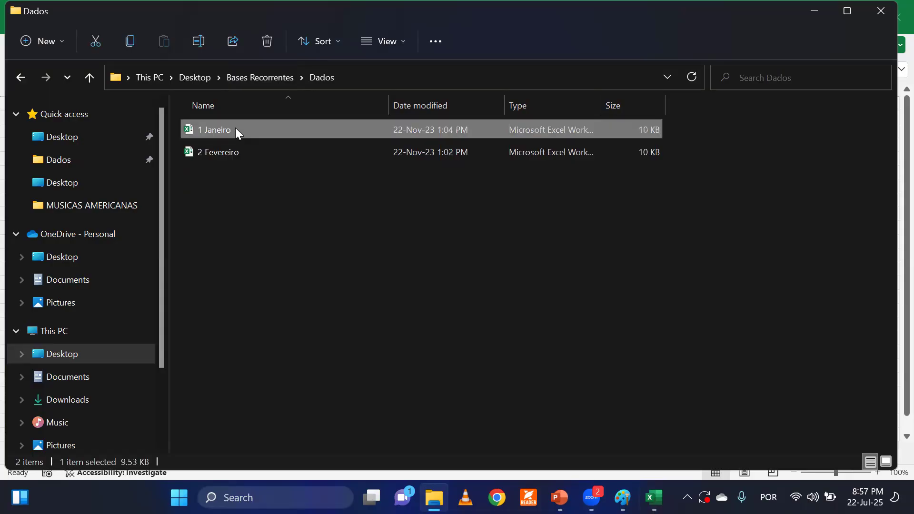
left_click(227, 157)
left_click(223, 213)
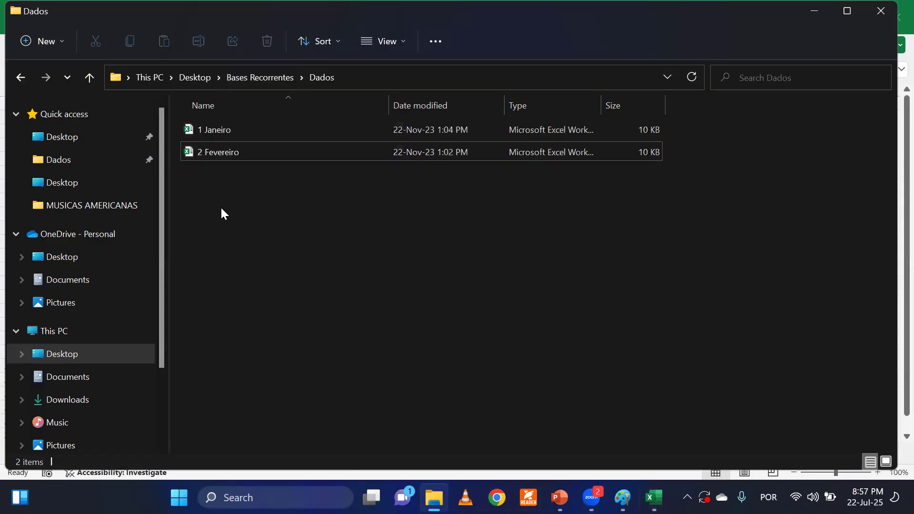
Move the 3 Março workbook from Bases Recorrentes into the Dados folder and open that folder to check its files.
left_click(265, 76)
left_click(250, 265)
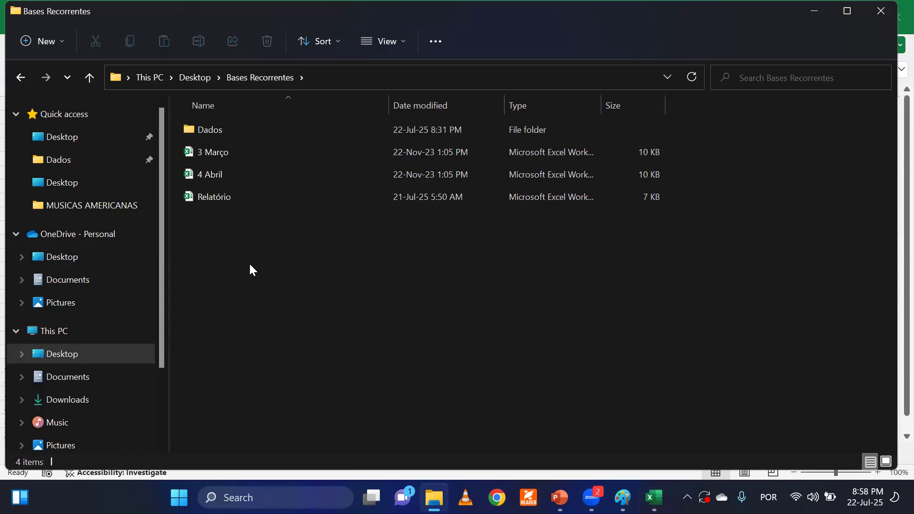
left_click(227, 154)
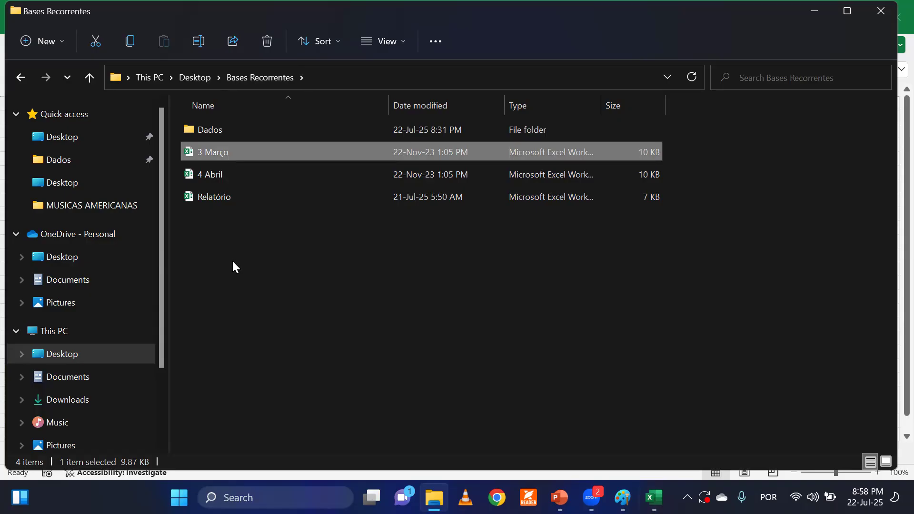
left_click(232, 259)
left_click(210, 154)
left_click_drag(205, 153, 206, 129)
double_click(208, 133)
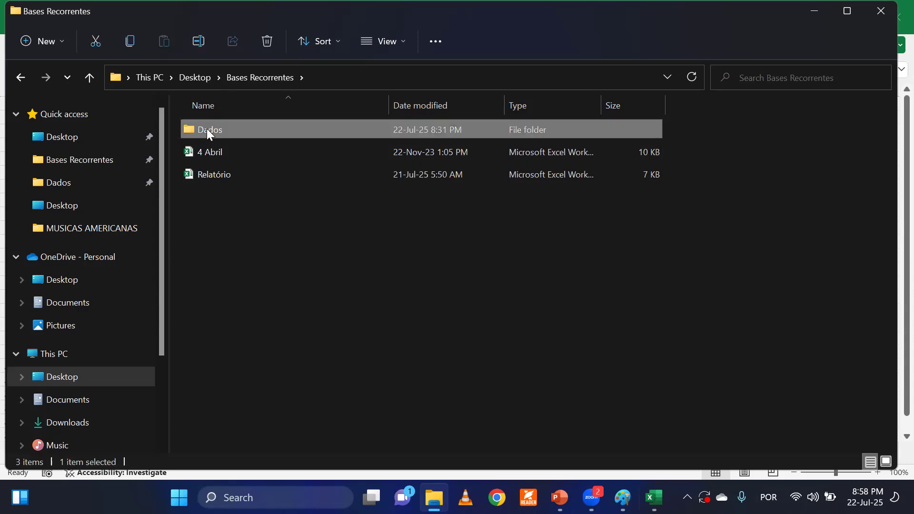
left_click_drag(218, 217, 221, 114)
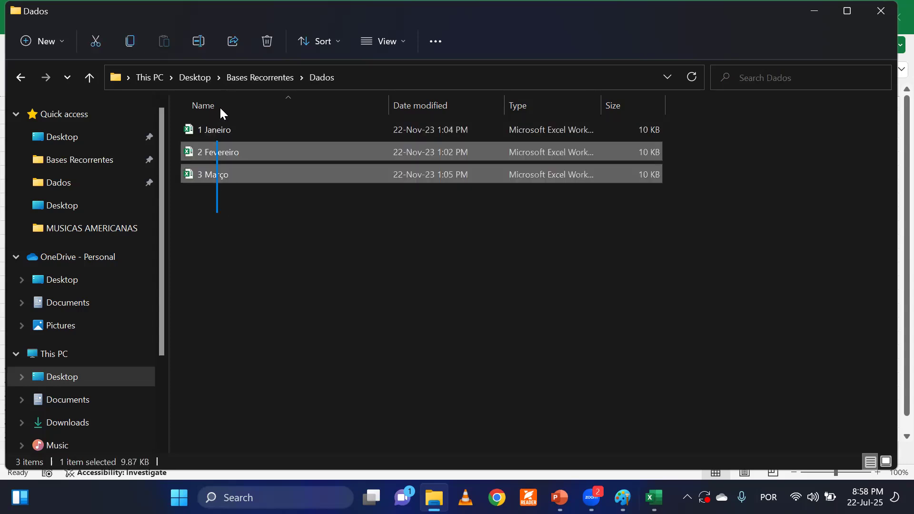
left_click(227, 198)
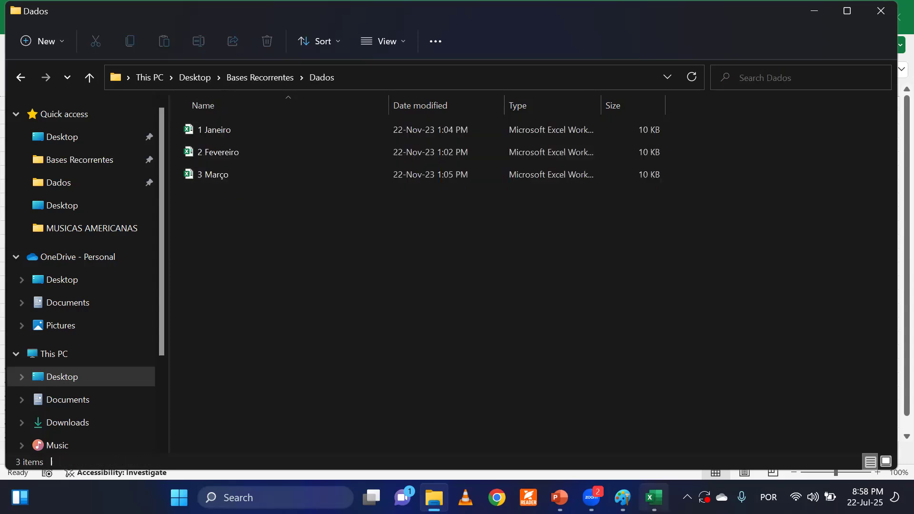
Switch back to the Relatório workbook in Excel, shift the PivotChart slightly, and display the workbook's Queries & Connections.
mouse_move(653, 498)
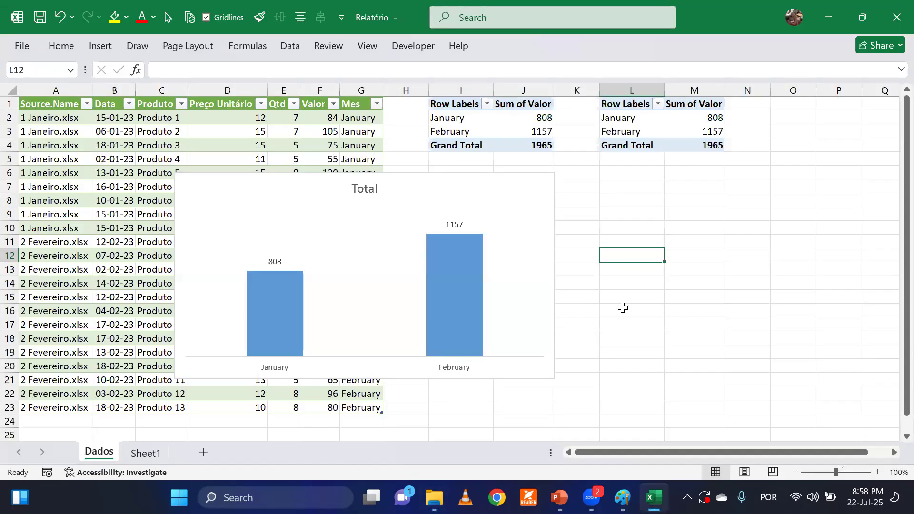
left_click(623, 308)
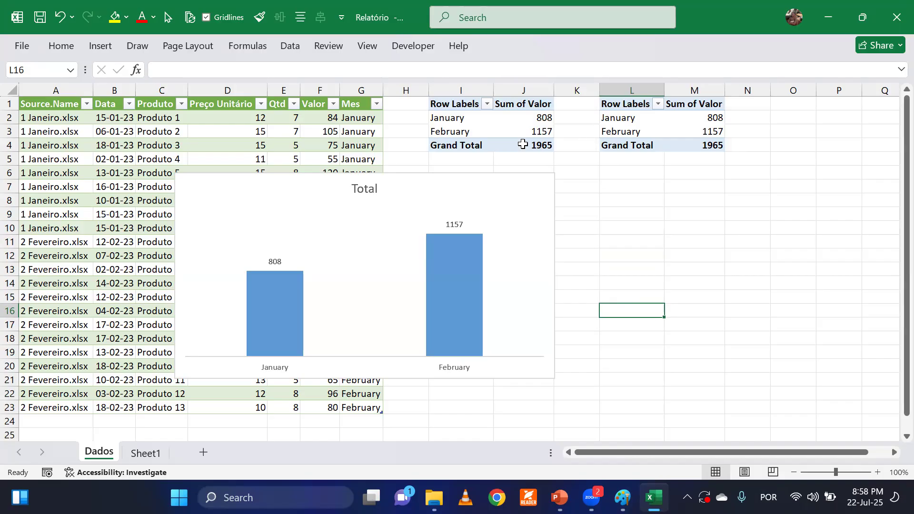
left_click_drag(408, 181, 429, 184)
left_click(645, 200)
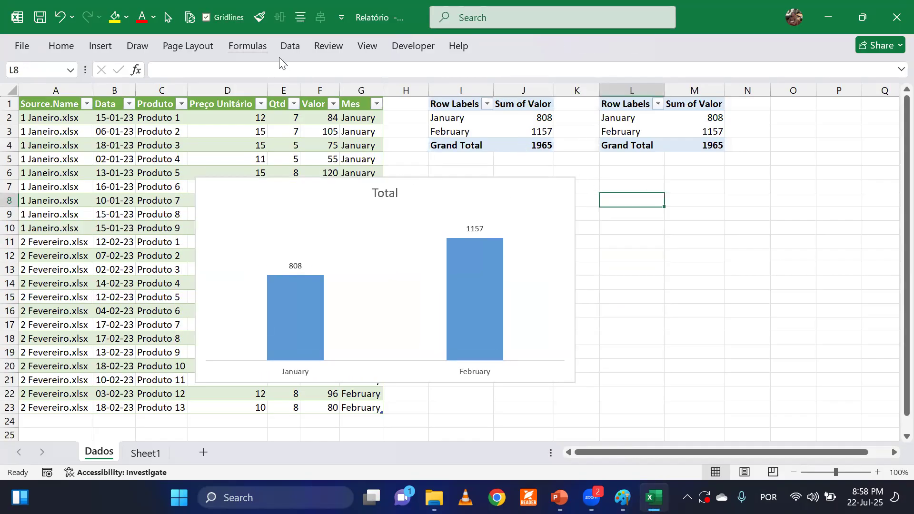
left_click(288, 45)
left_click(349, 73)
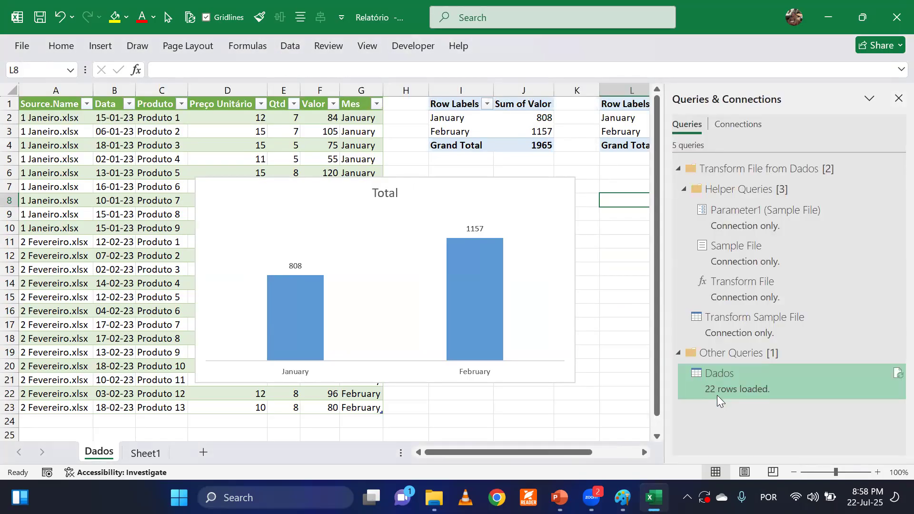
Examine the Source.Name entries in A2:A23 and compare their count with the rows loaded by the Dados query.
left_click(81, 150)
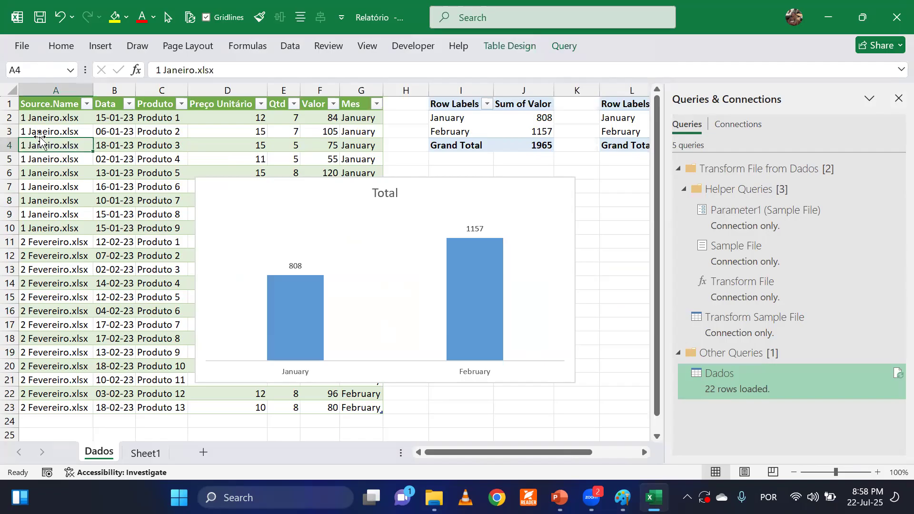
left_click(41, 187)
left_click(38, 309)
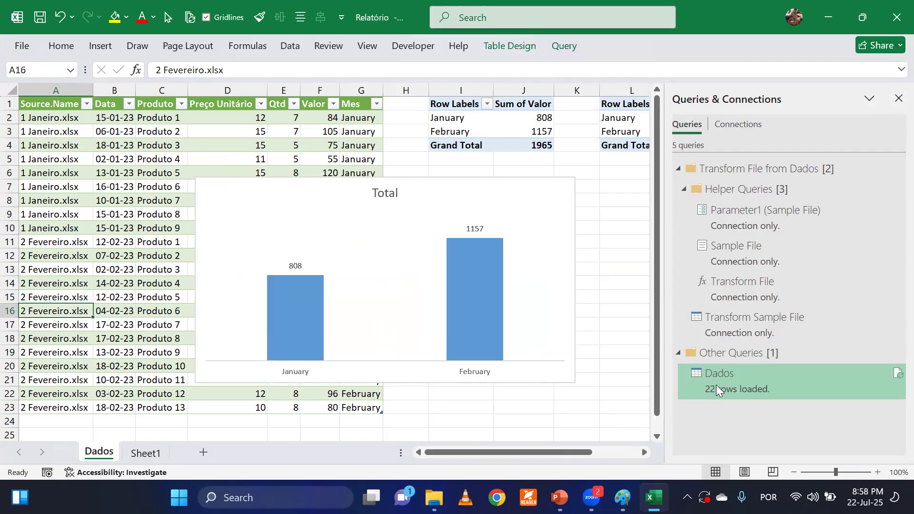
left_click(21, 228)
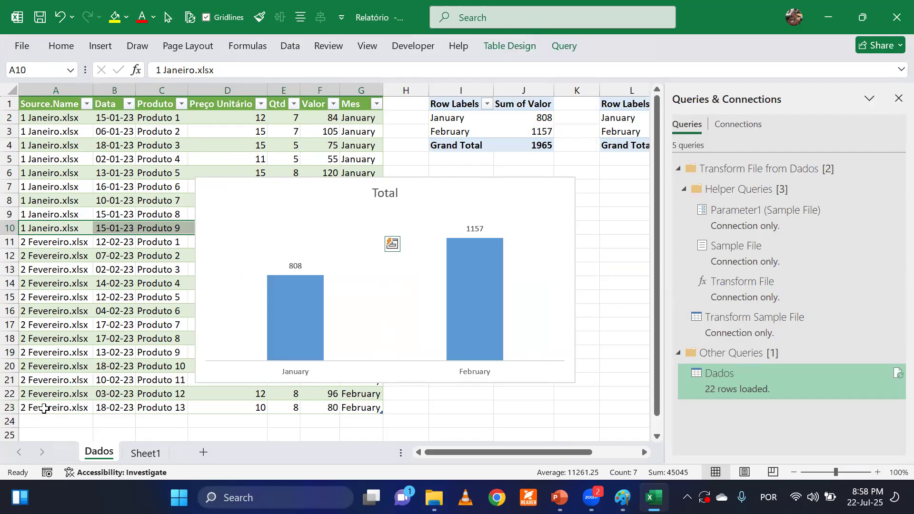
left_click_drag(45, 120, 66, 408)
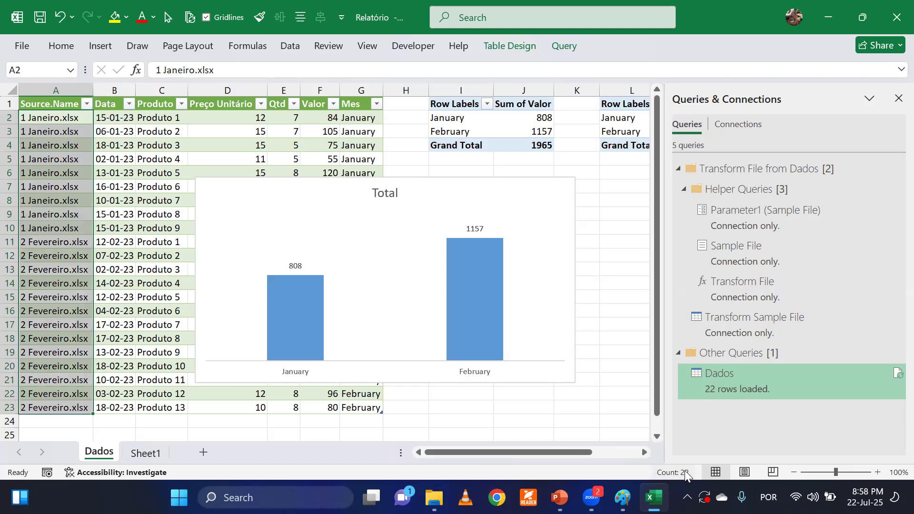
left_click(595, 230)
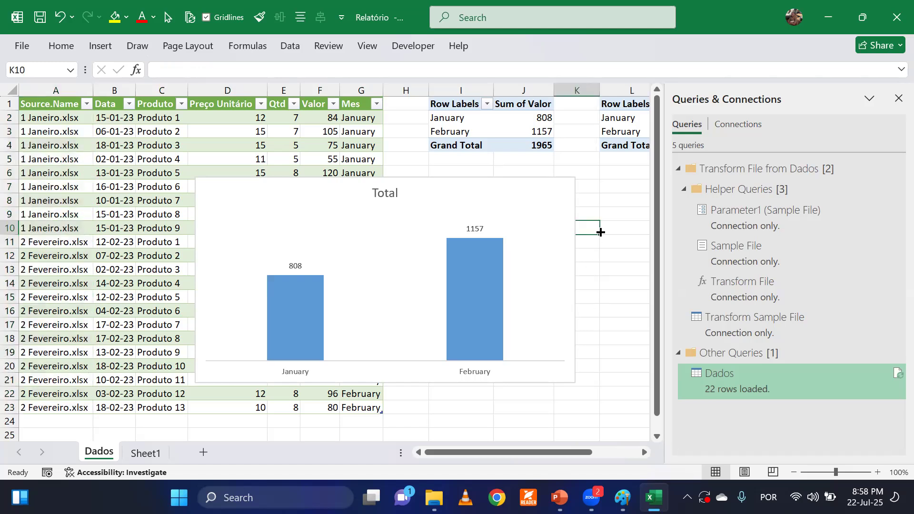
Refresh all workbook data so the Dados query loads the 3 Março rows into the consolidated table.
left_click(290, 48)
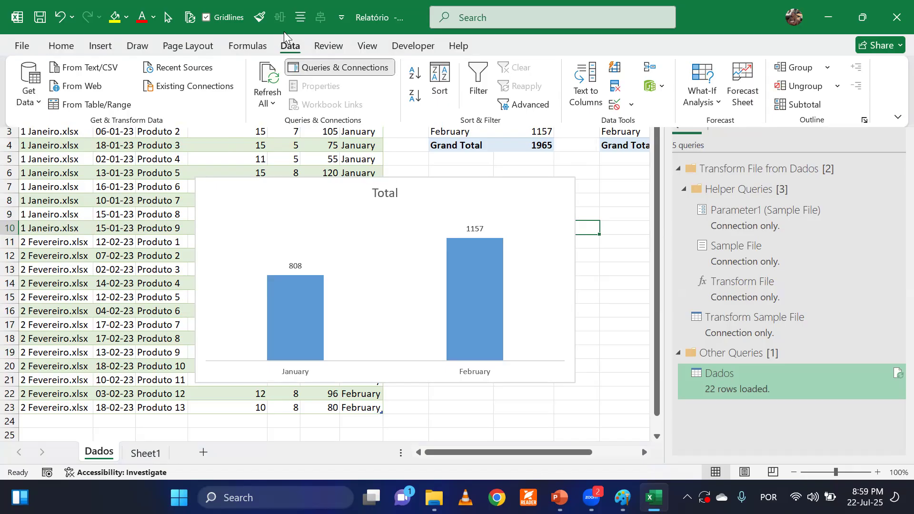
left_click(289, 47)
left_click(288, 46)
left_click(266, 81)
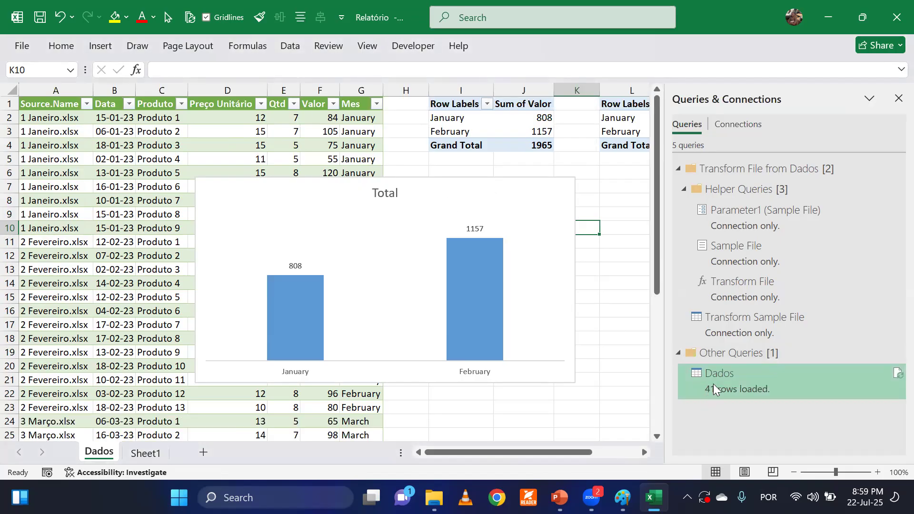
mouse_move(715, 386)
Check which months the Mes column's filter list offers, and close it without filtering.
left_click(356, 134)
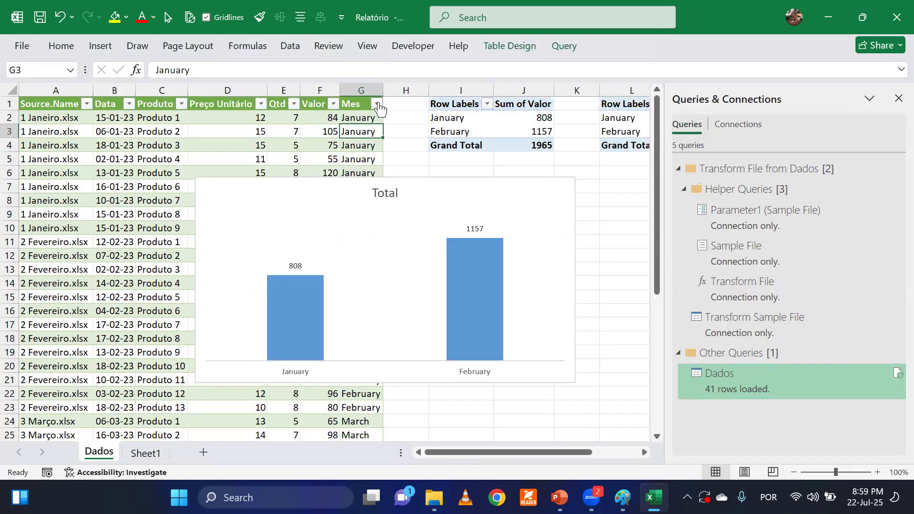
left_click(377, 103)
left_click(358, 110)
left_click(377, 103)
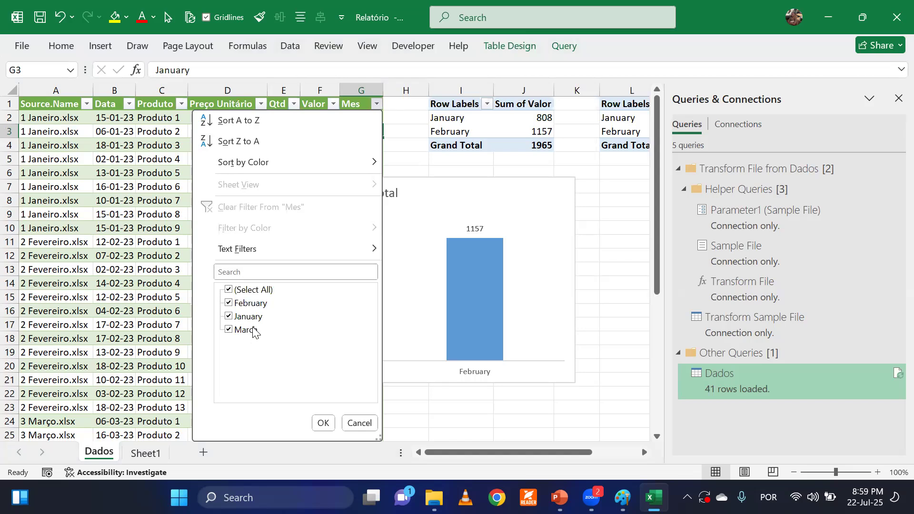
left_click(109, 263)
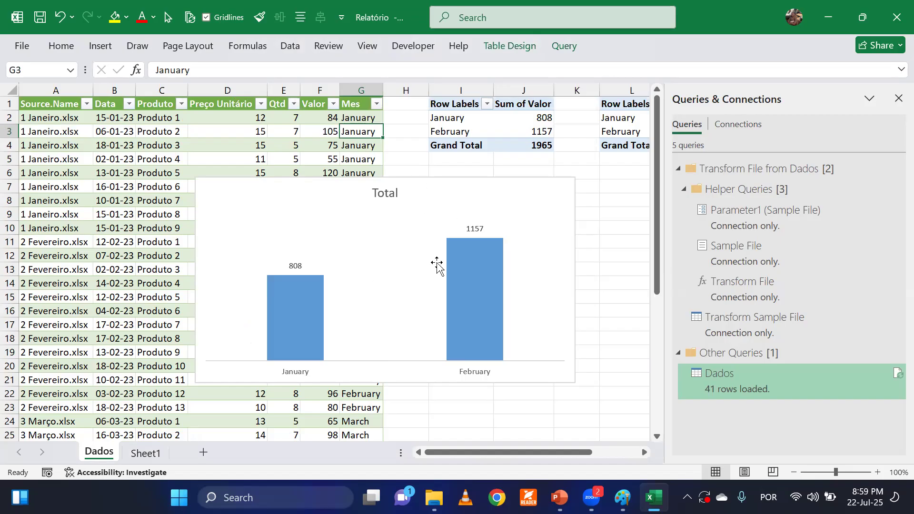
left_click(613, 257)
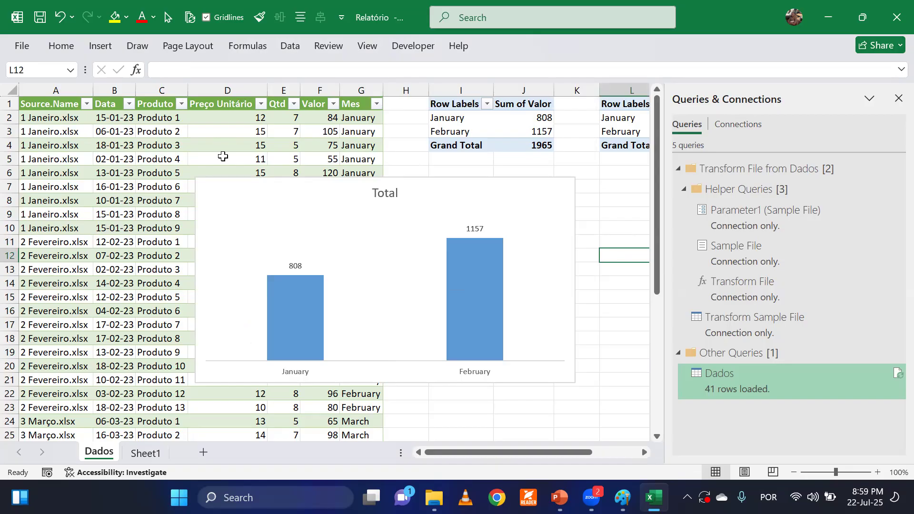
Examine the 3 Março.xlsx rows and their Mes values at the end of the consolidated table.
left_click(105, 270)
scroll(107, 275, "down", 6)
scroll(106, 275, "down", 1)
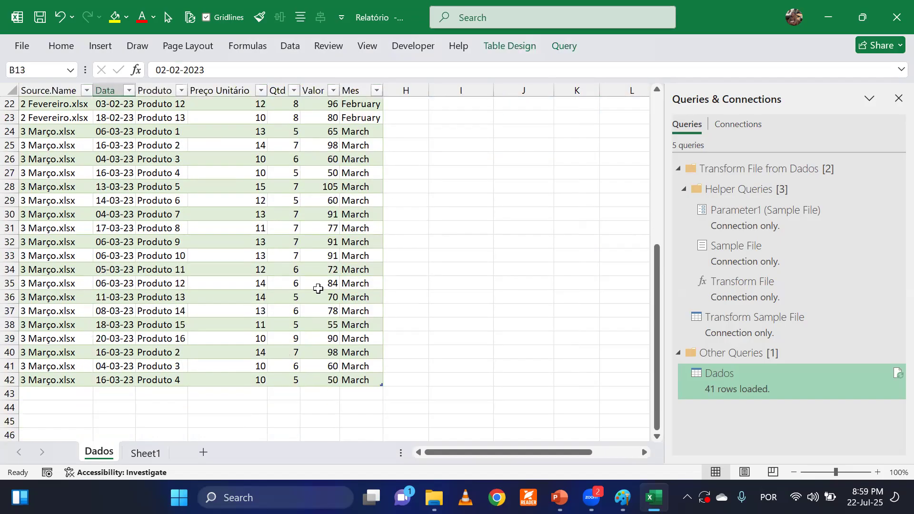
left_click(360, 256)
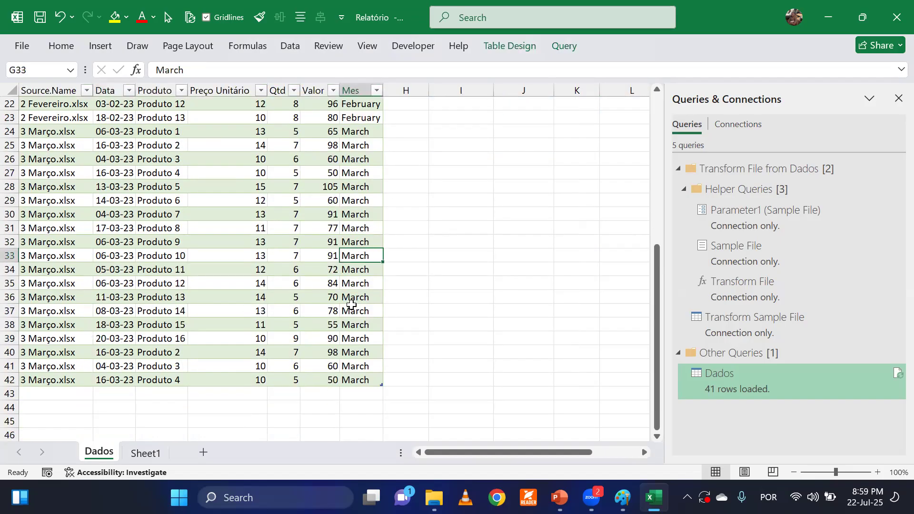
scroll(349, 301, "up", 7)
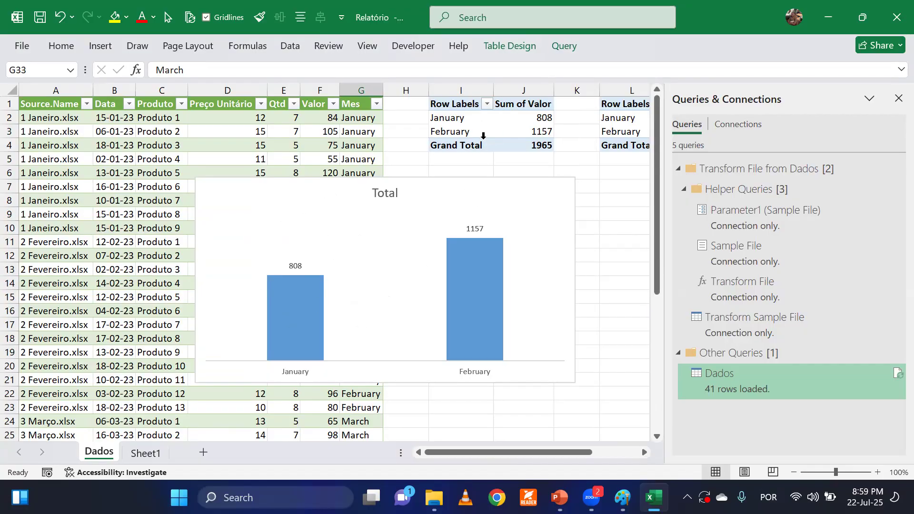
Refresh all data again to update the PivotTables and PivotChart with March, and move the chart up to about row 3.
left_click(290, 45)
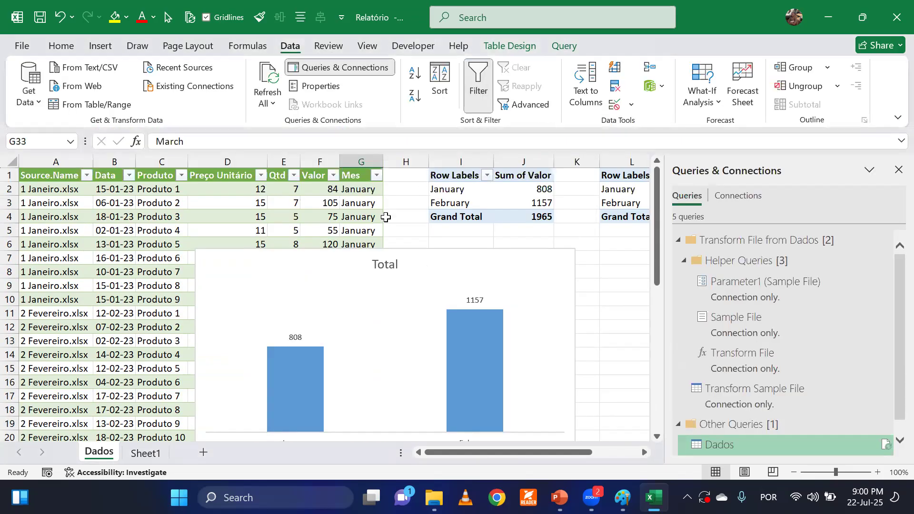
left_click(414, 218)
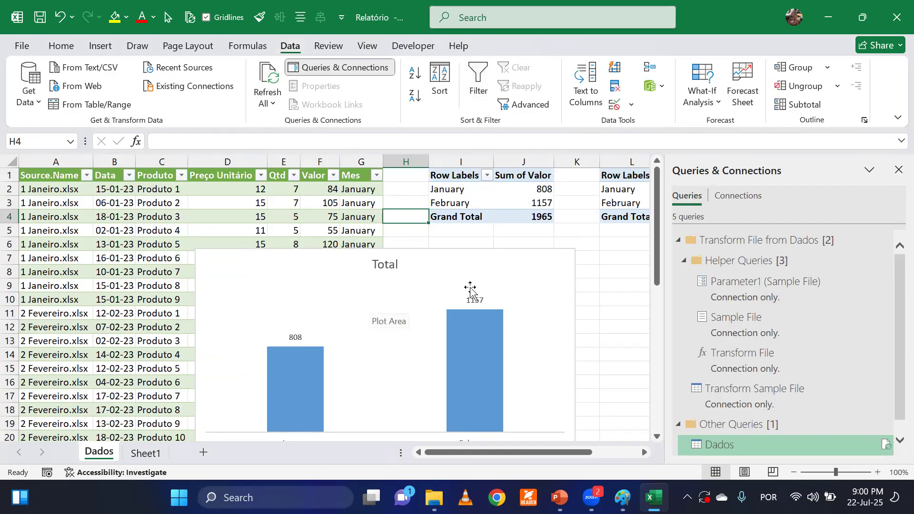
left_click(791, 477)
left_click(536, 287)
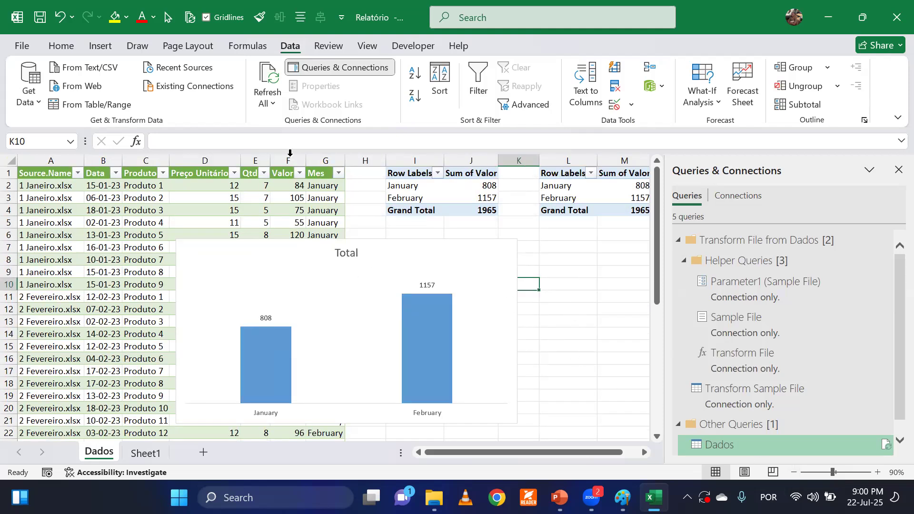
left_click(268, 74)
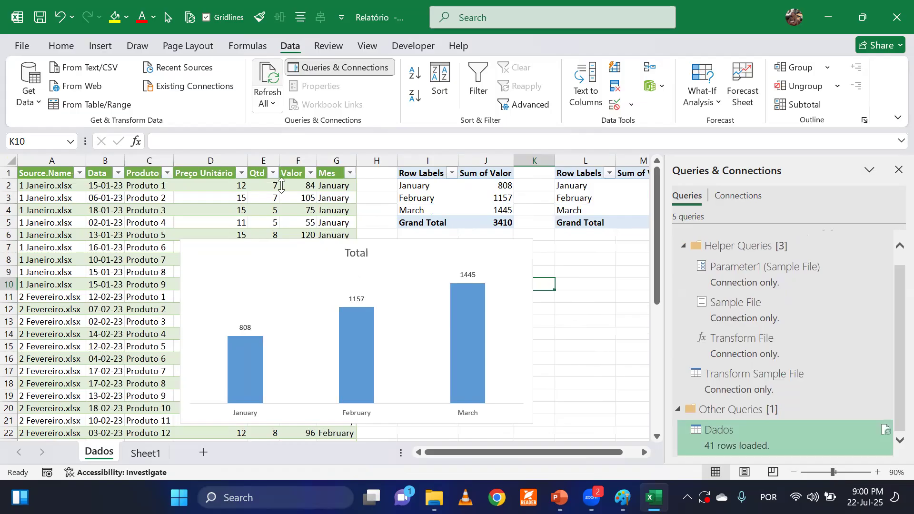
left_click_drag(295, 248, 288, 200)
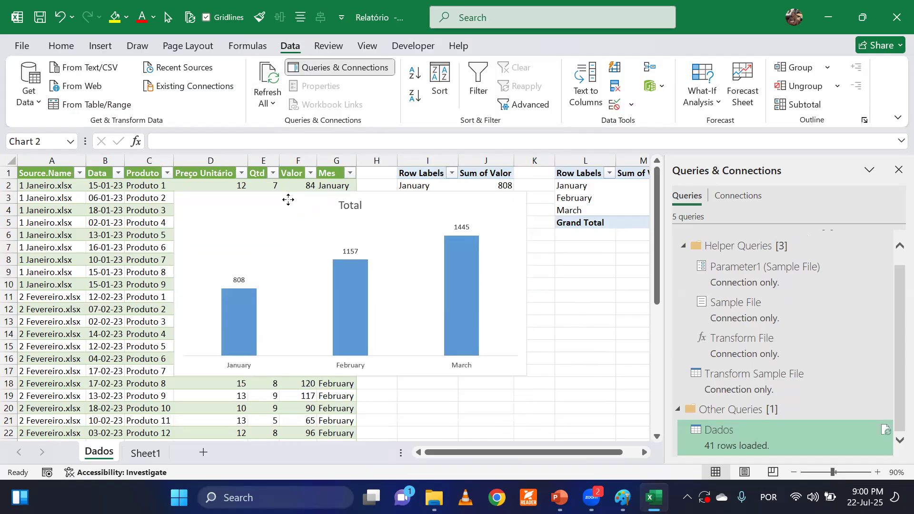
left_click(577, 308)
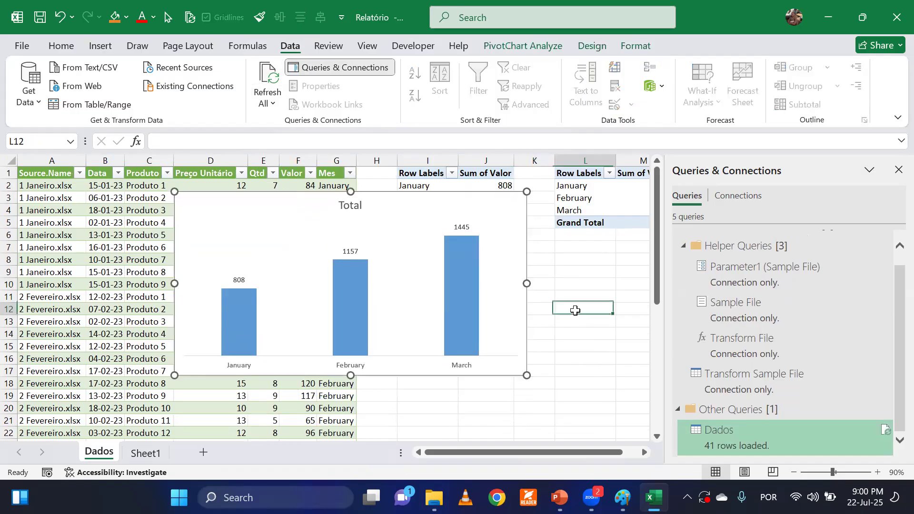
Switch to File Explorer and move the 4 Abril workbook from Bases Recorrentes into the Dados folder.
left_click(434, 498)
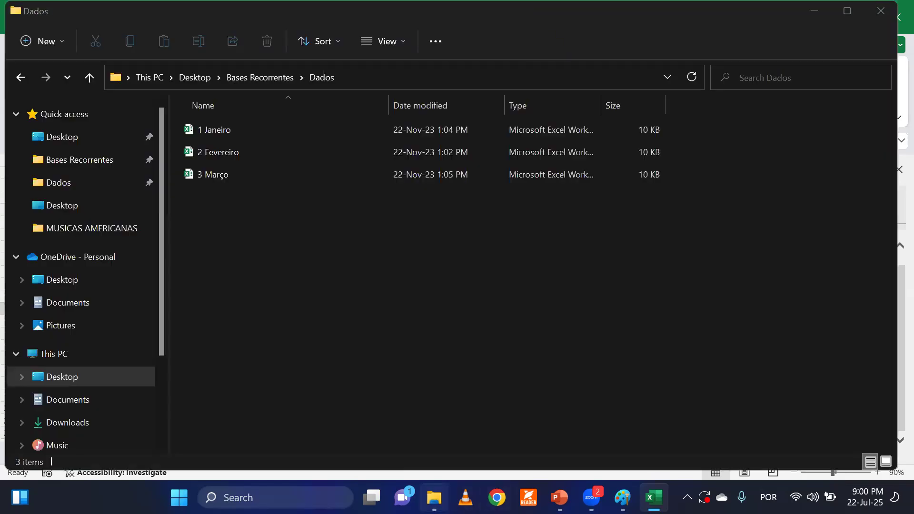
left_click(254, 77)
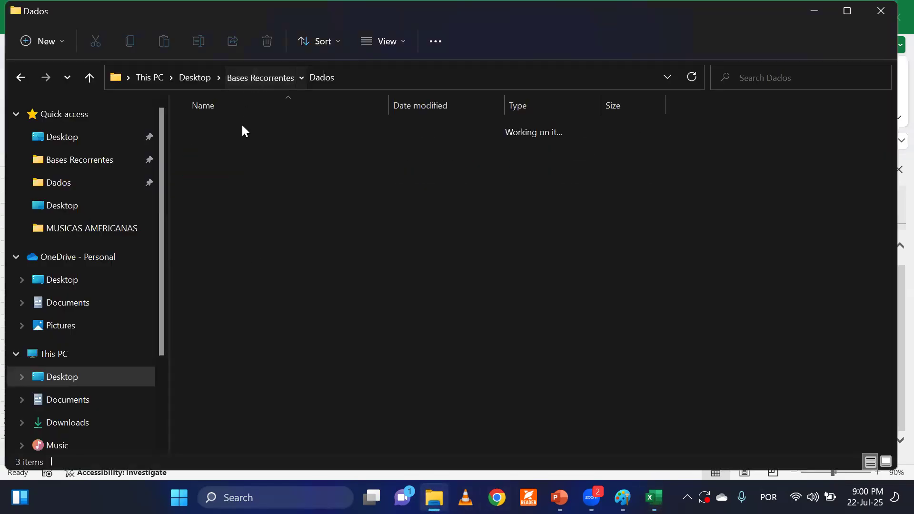
left_click(250, 262)
left_click(222, 153)
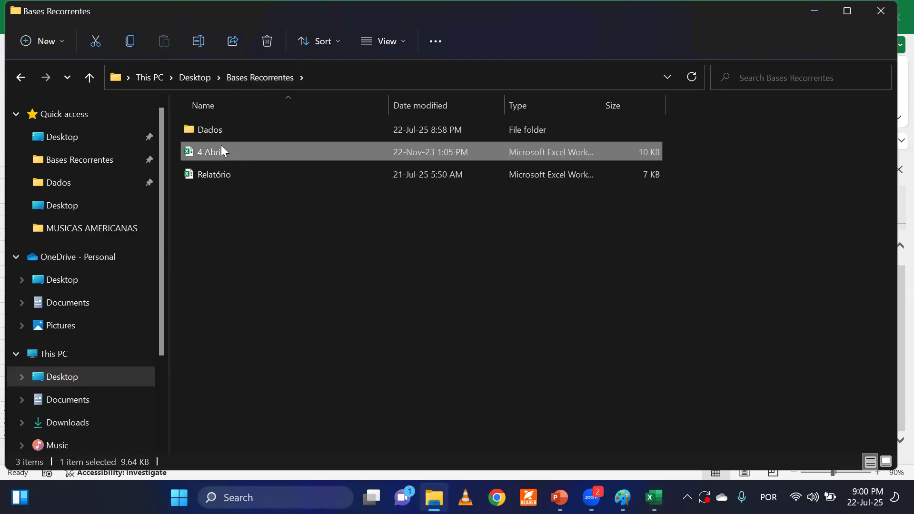
left_click_drag(209, 148, 207, 132)
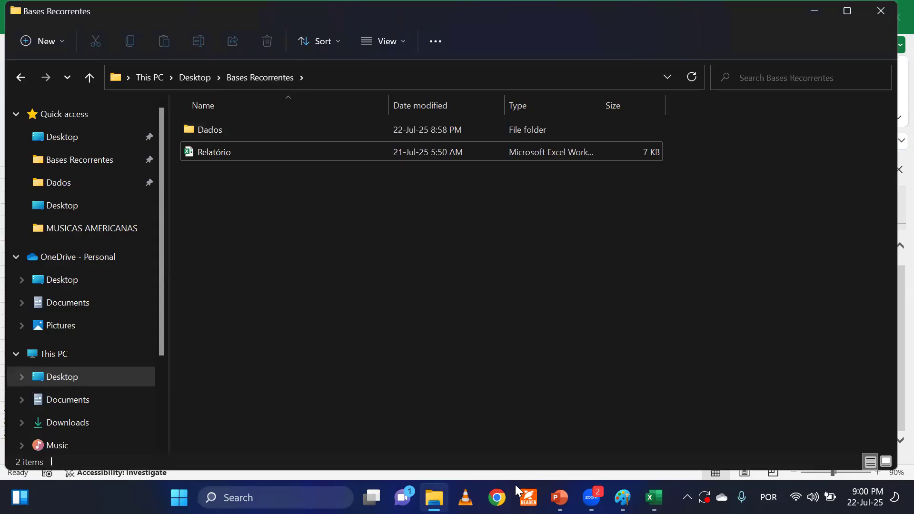
mouse_move(434, 498)
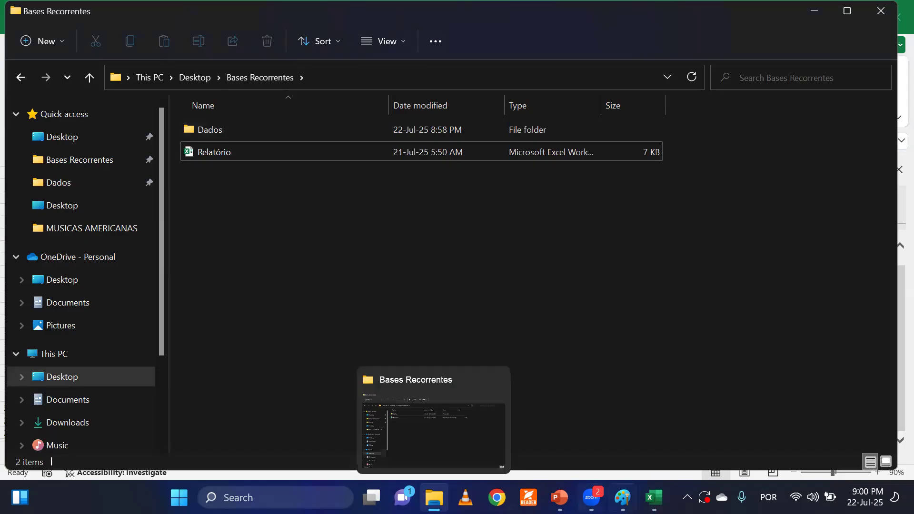
Switch back to the Relatório workbook in Excel and refresh all data to bring April into the table, PivotTables and PivotChart.
left_click(652, 487)
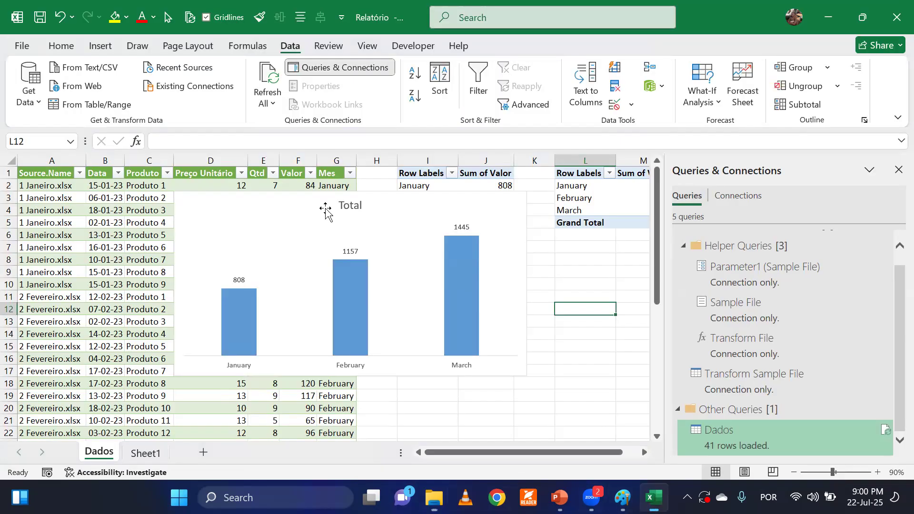
left_click(135, 272)
left_click(271, 76)
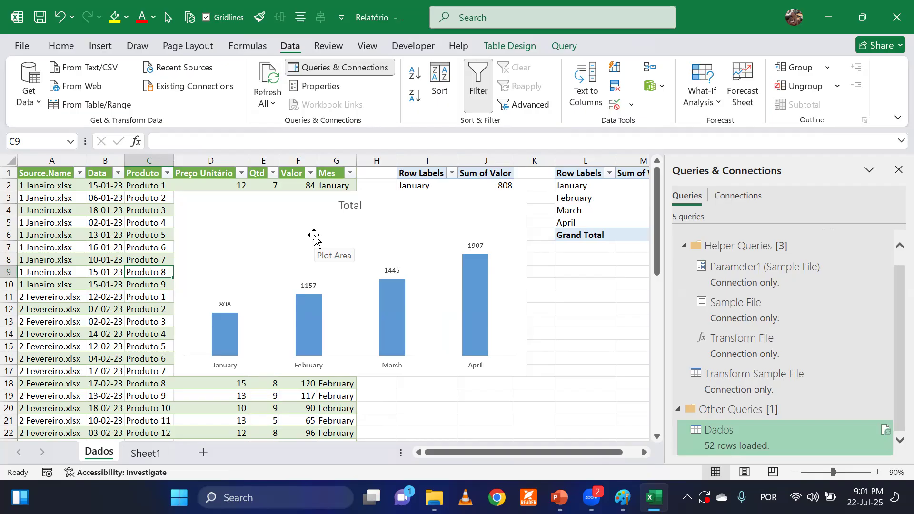
left_click(136, 311)
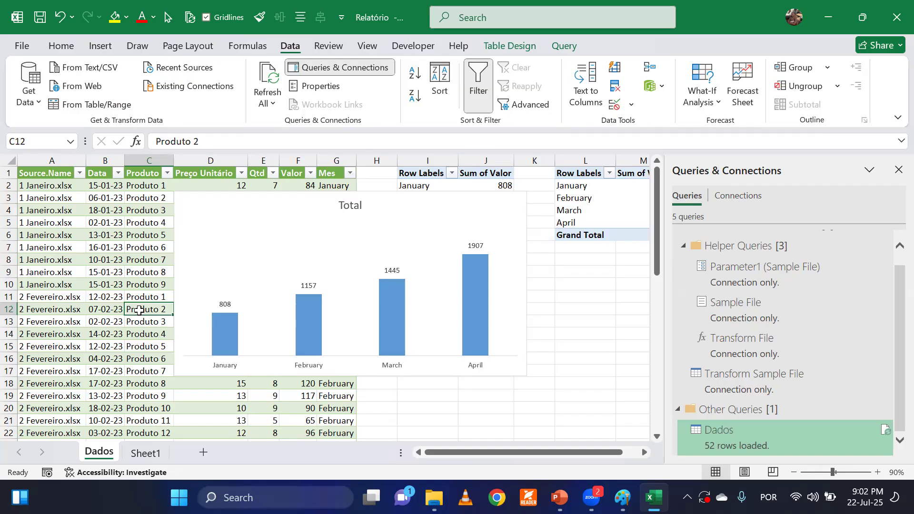
left_click(583, 321)
left_click(580, 295)
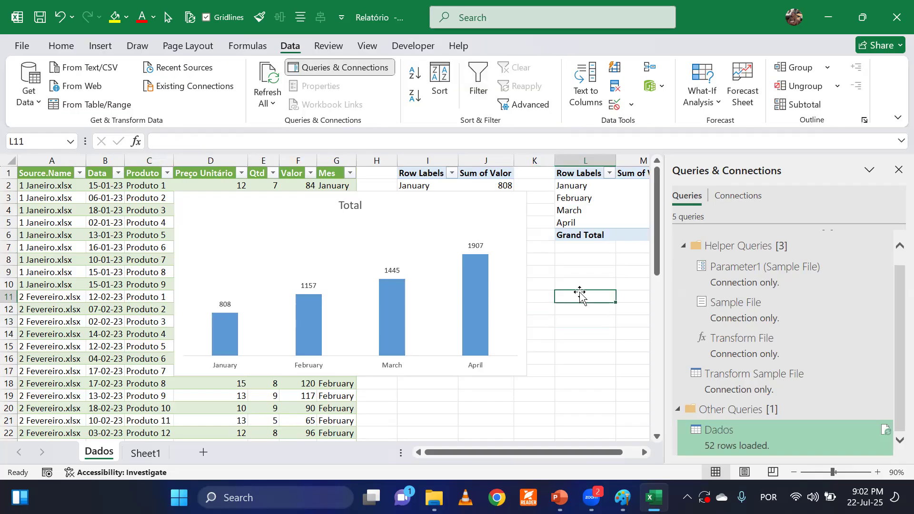